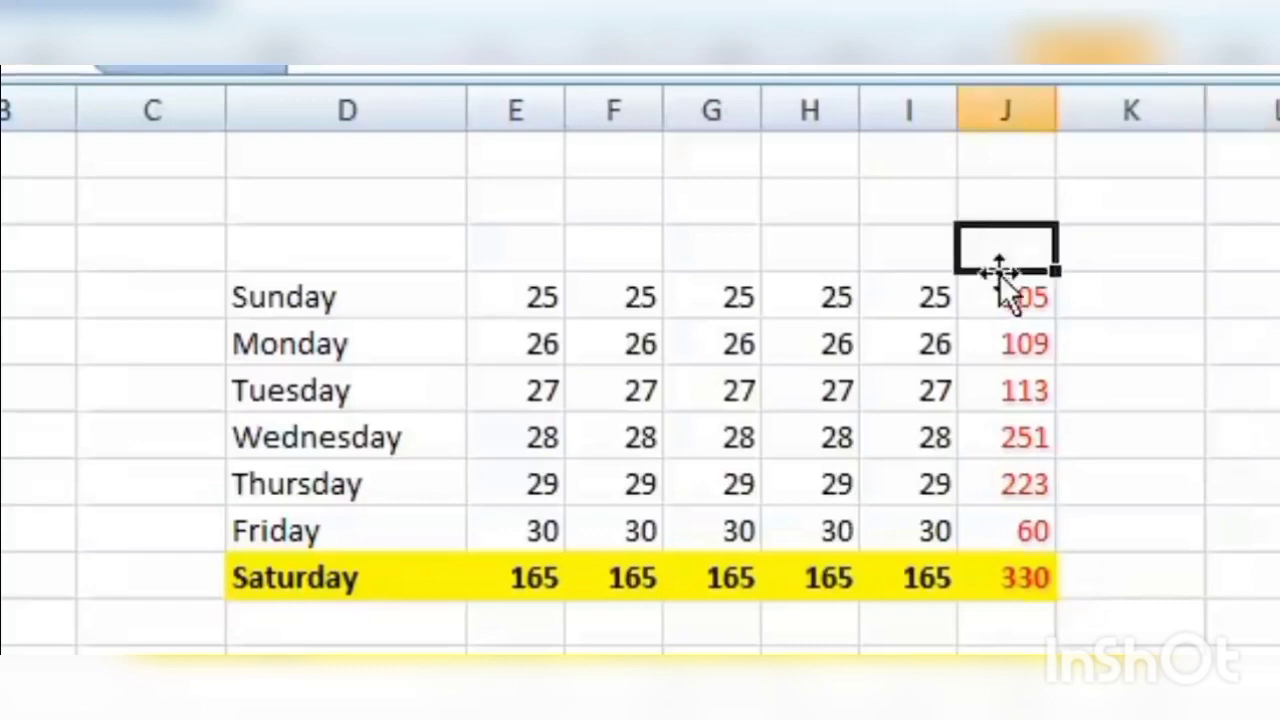
# Look over the red values in column J and the Saturday row of the weekday table.
pyautogui.click(1006, 290)
pyautogui.click(1017, 346)
pyautogui.click(1018, 429)
pyautogui.click(1022, 522)
pyautogui.click(1010, 580)
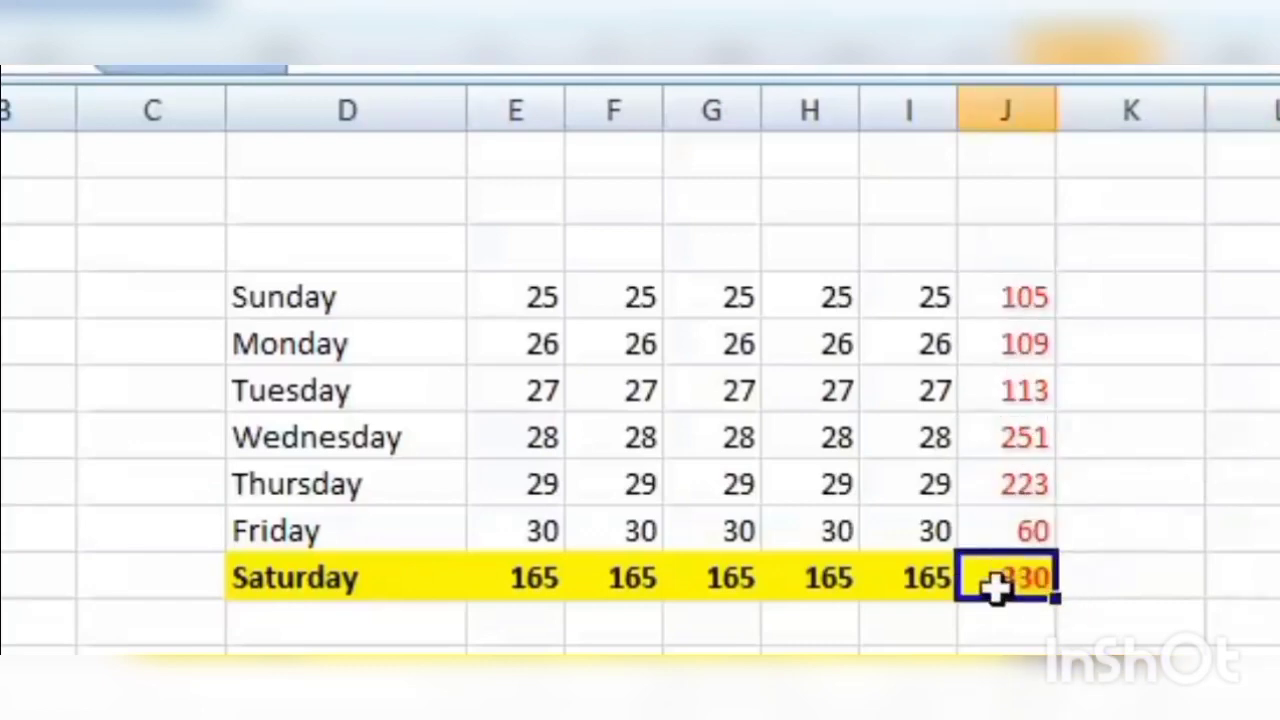
pyautogui.click(925, 580)
pyautogui.click(405, 585)
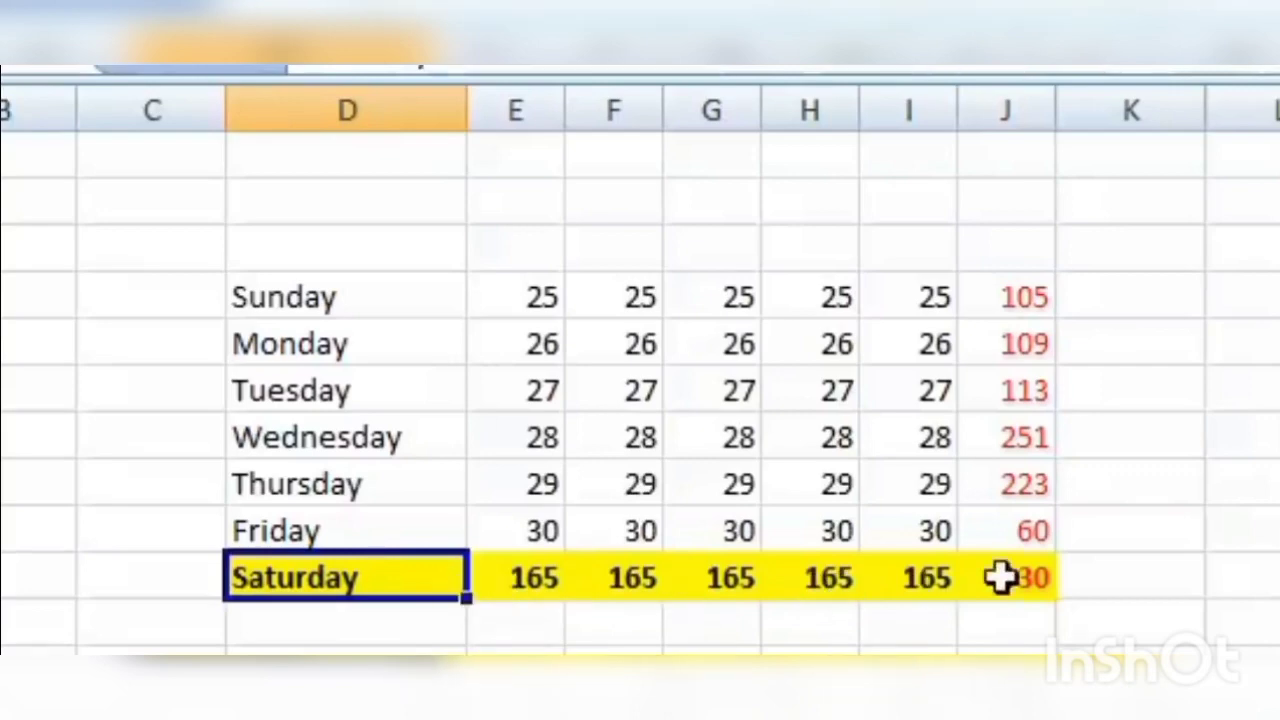
# Apply All Borders to the whole weekday table, D4:J10.
pyautogui.moveTo(257, 296); pyautogui.dragTo(1010, 578)
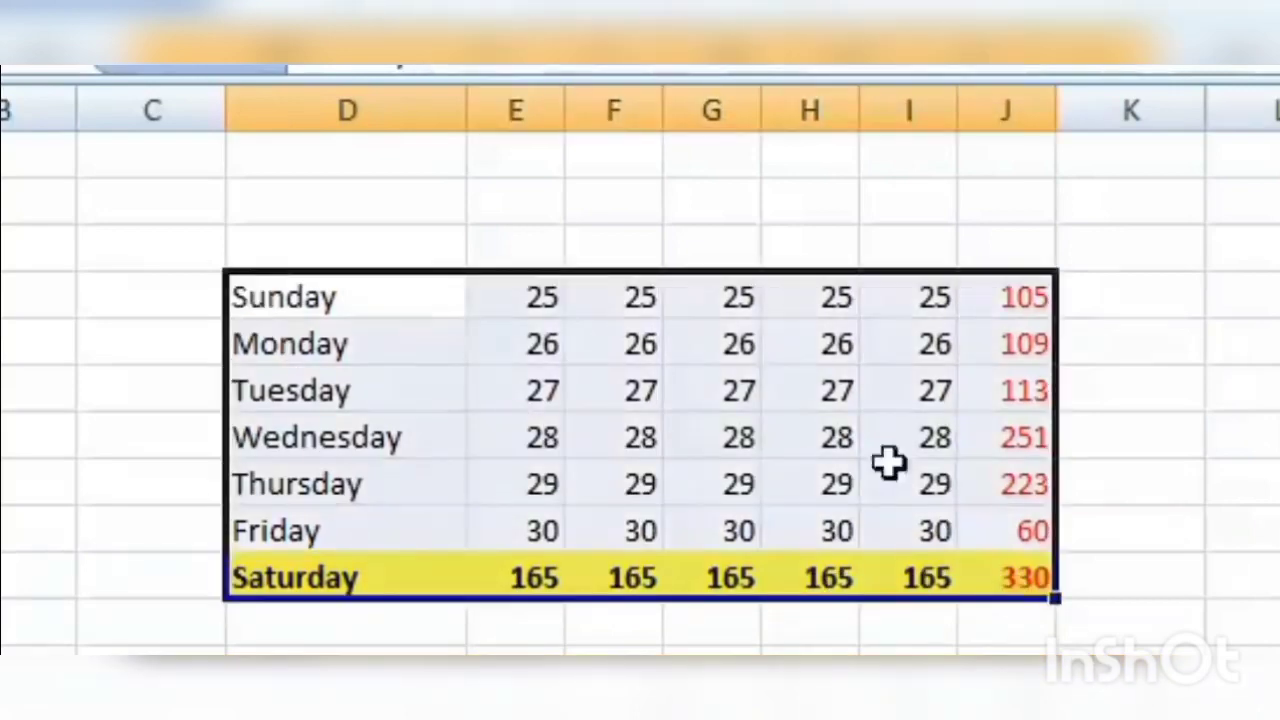
pyautogui.click(352, 20)
pyautogui.click(438, 302)
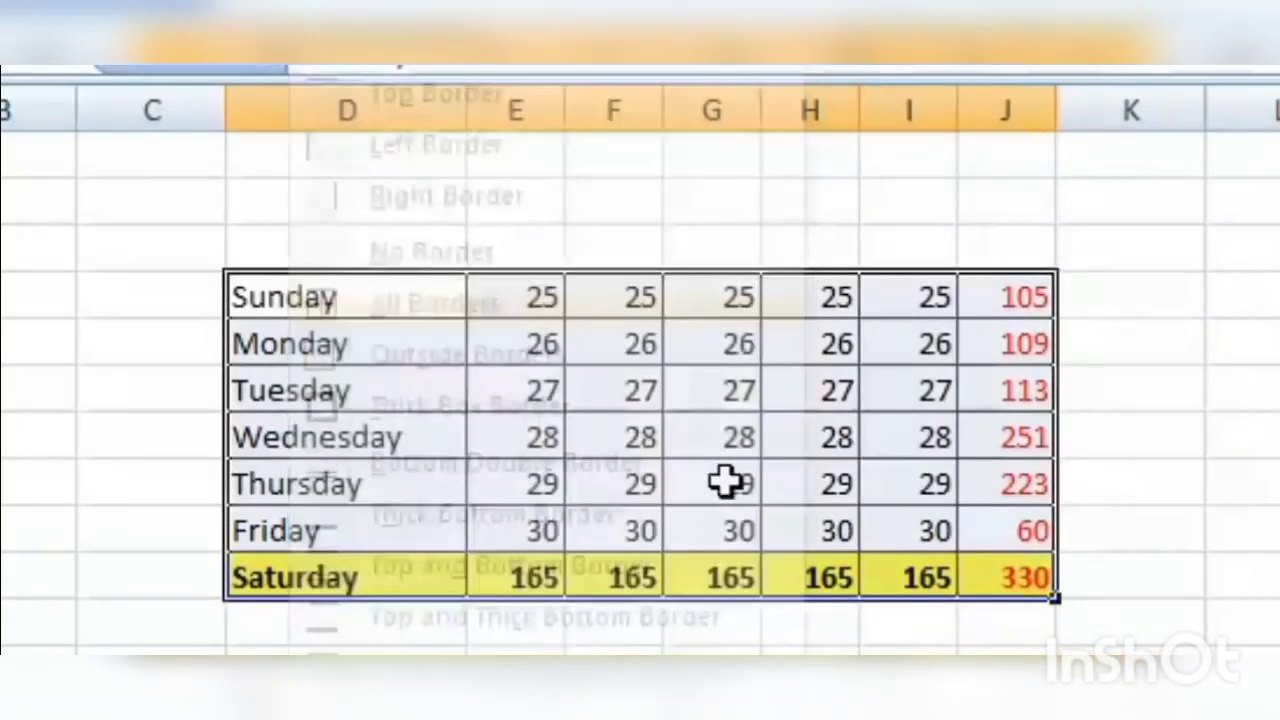
pyautogui.click(1131, 667)
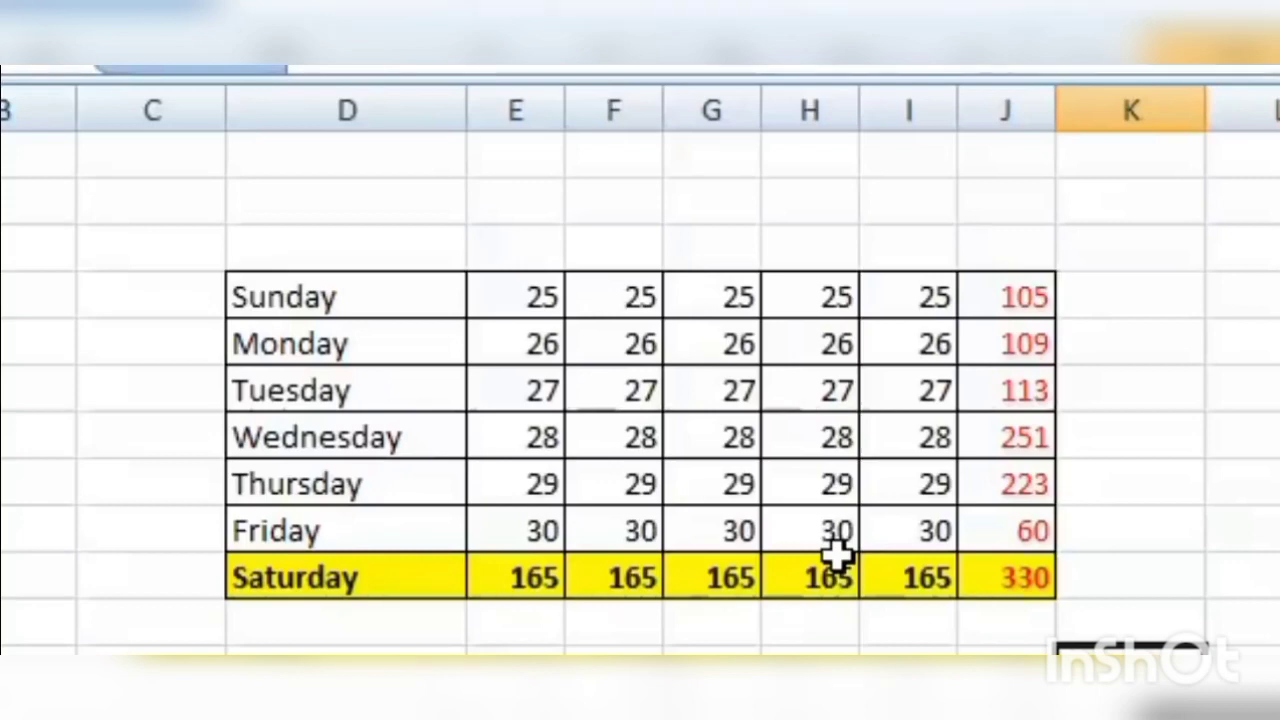
# Copy the weekday table D4:J10, paste it with a normal paste at D13, and check the pasted last column.
pyautogui.moveTo(297, 290); pyautogui.dragTo(1010, 578)
pyautogui.hotkey('ctrl', 'c')
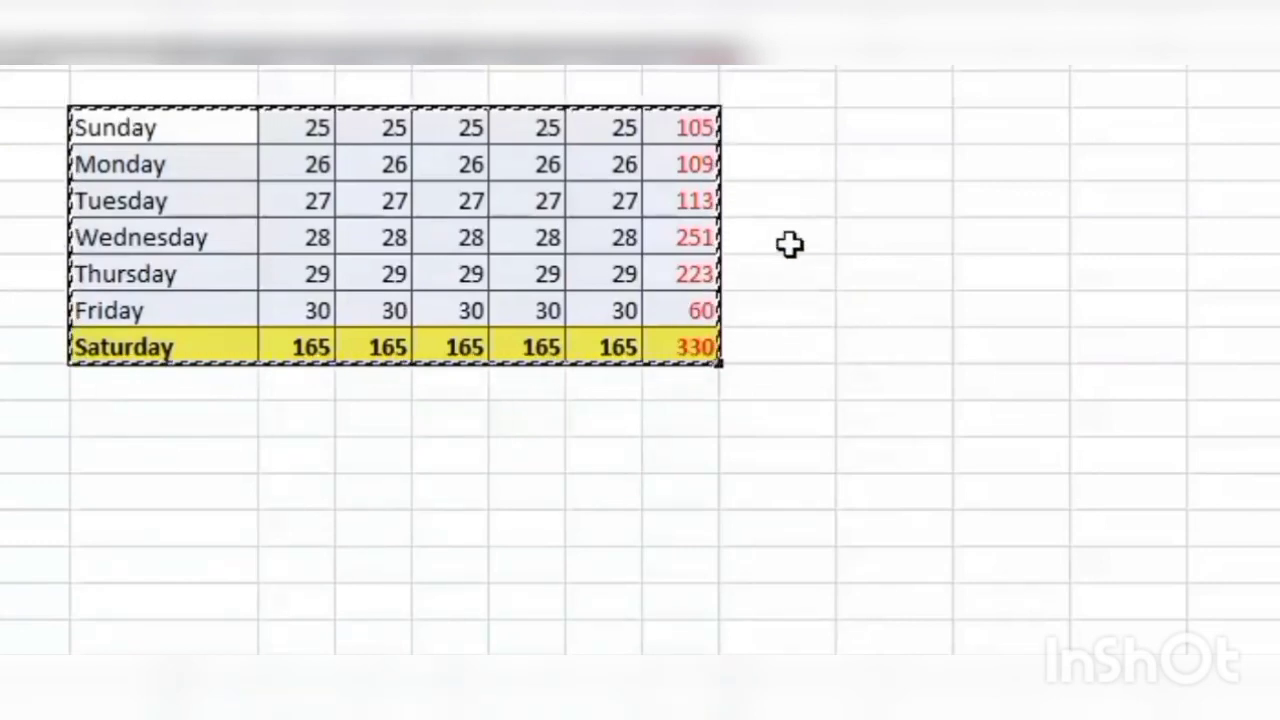
pyautogui.rightClick(110, 456)
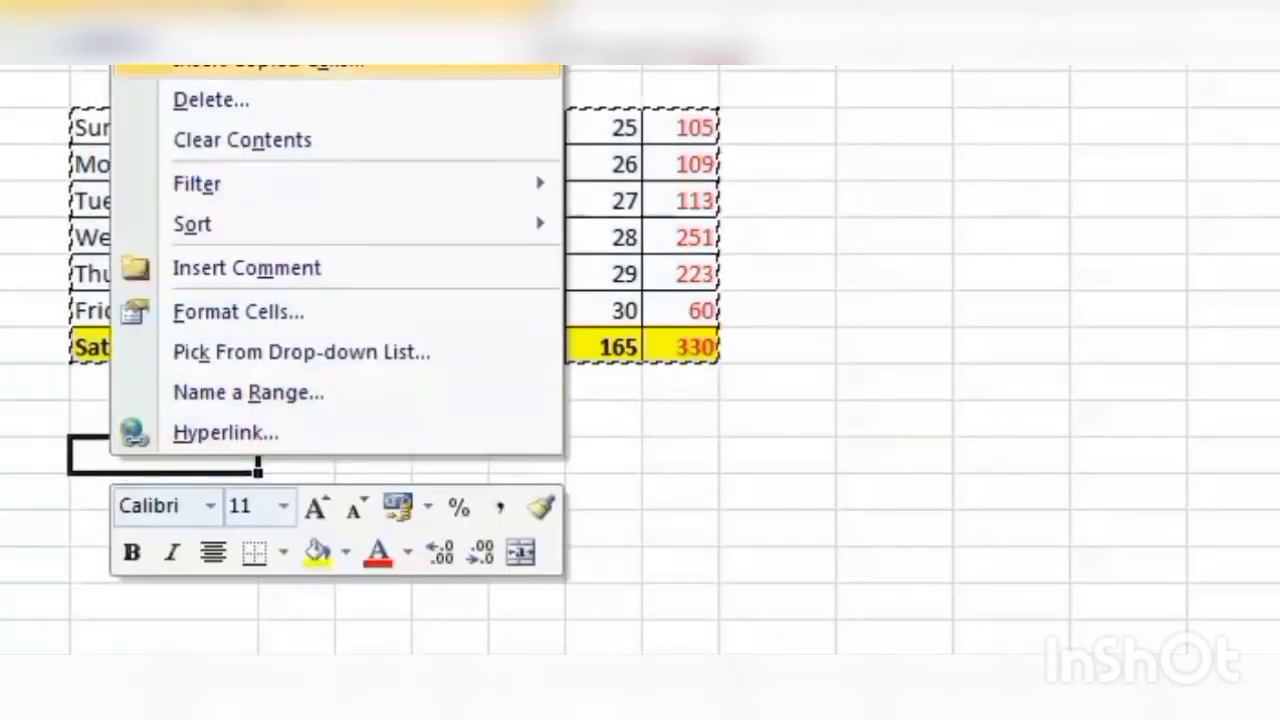
pyautogui.click(195, 3)
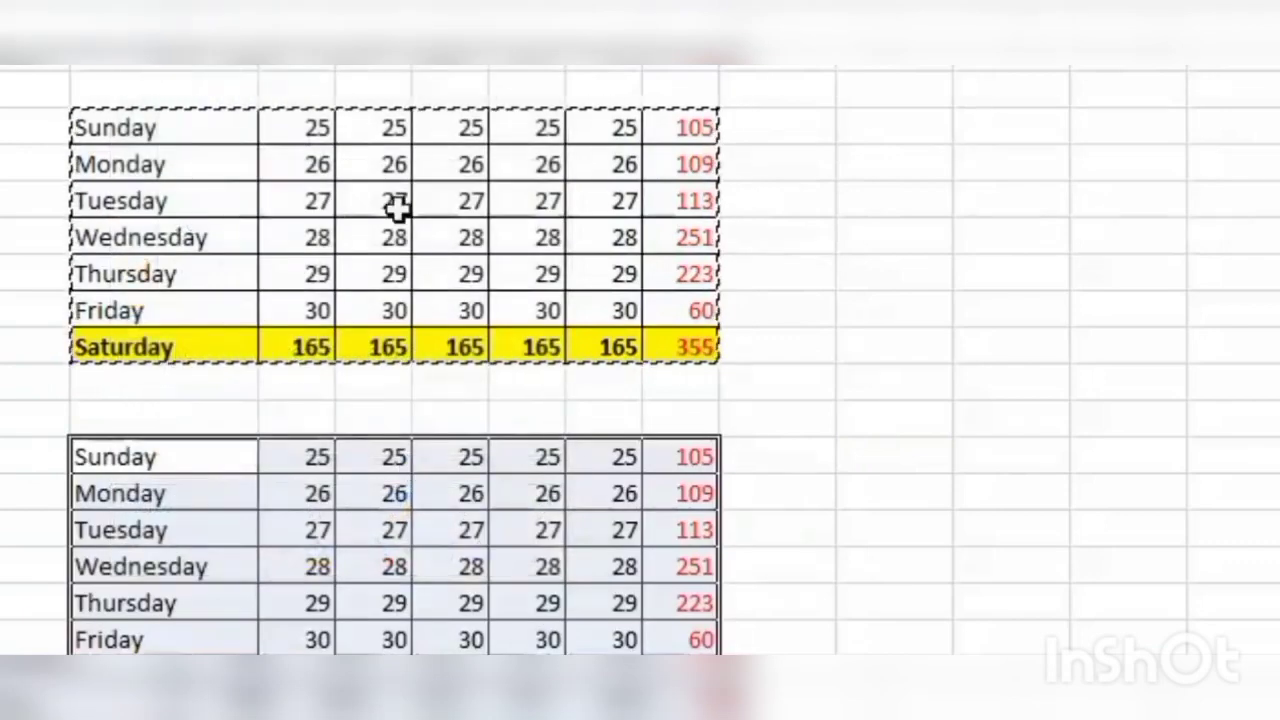
pyautogui.click(703, 455)
pyautogui.click(778, 528)
pyautogui.click(688, 636)
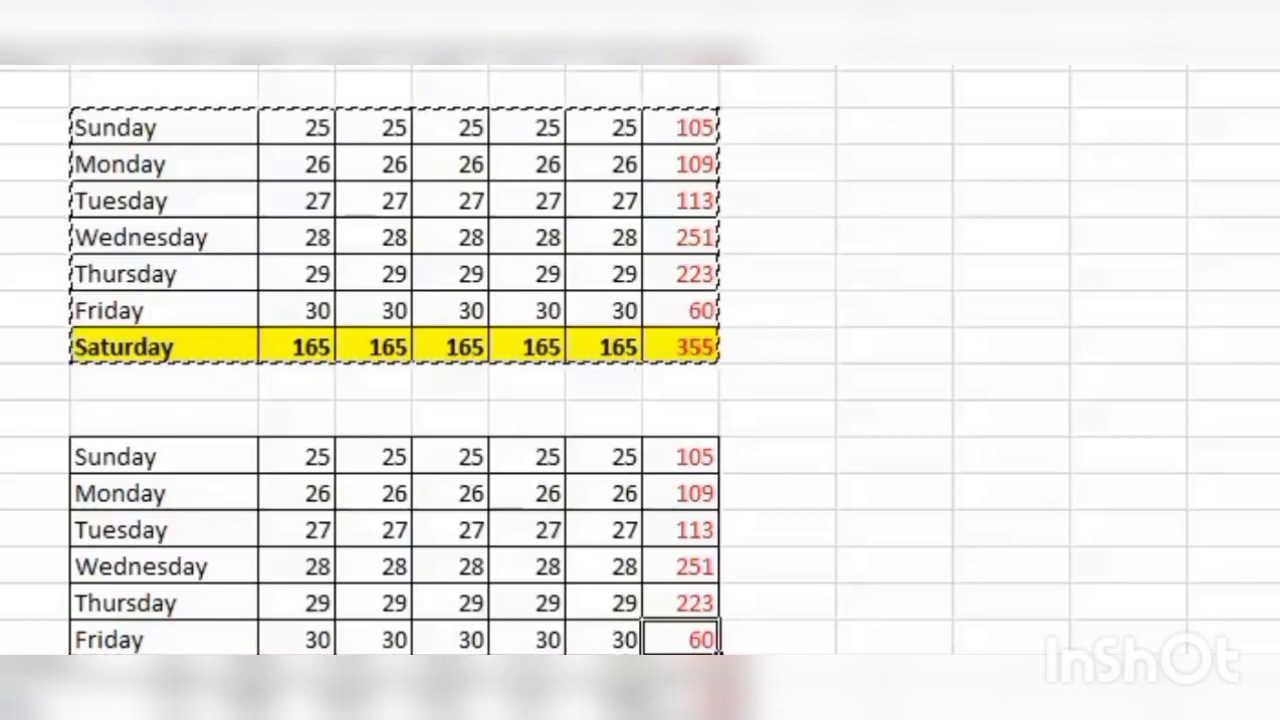
# Paste the copied weekday table at L4 with Paste Special, using the Formulas option.
pyautogui.click(911, 172)
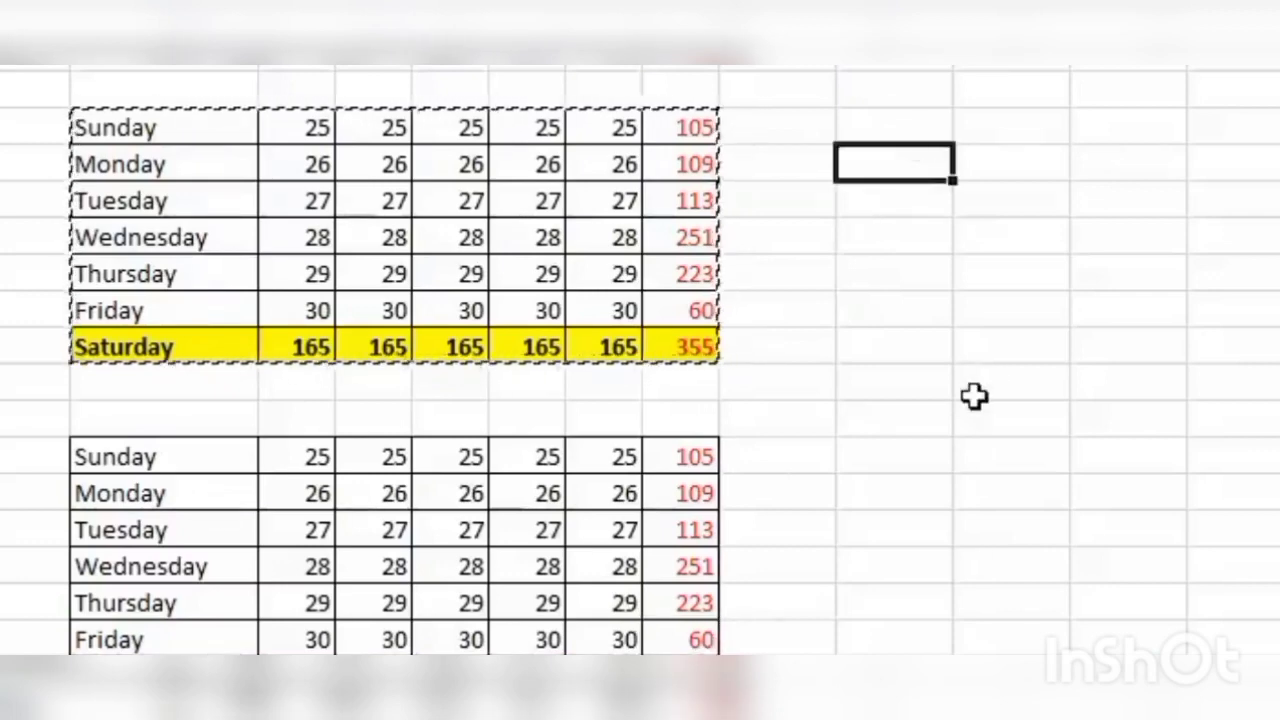
pyautogui.click(1082, 268)
pyautogui.click(180, 130)
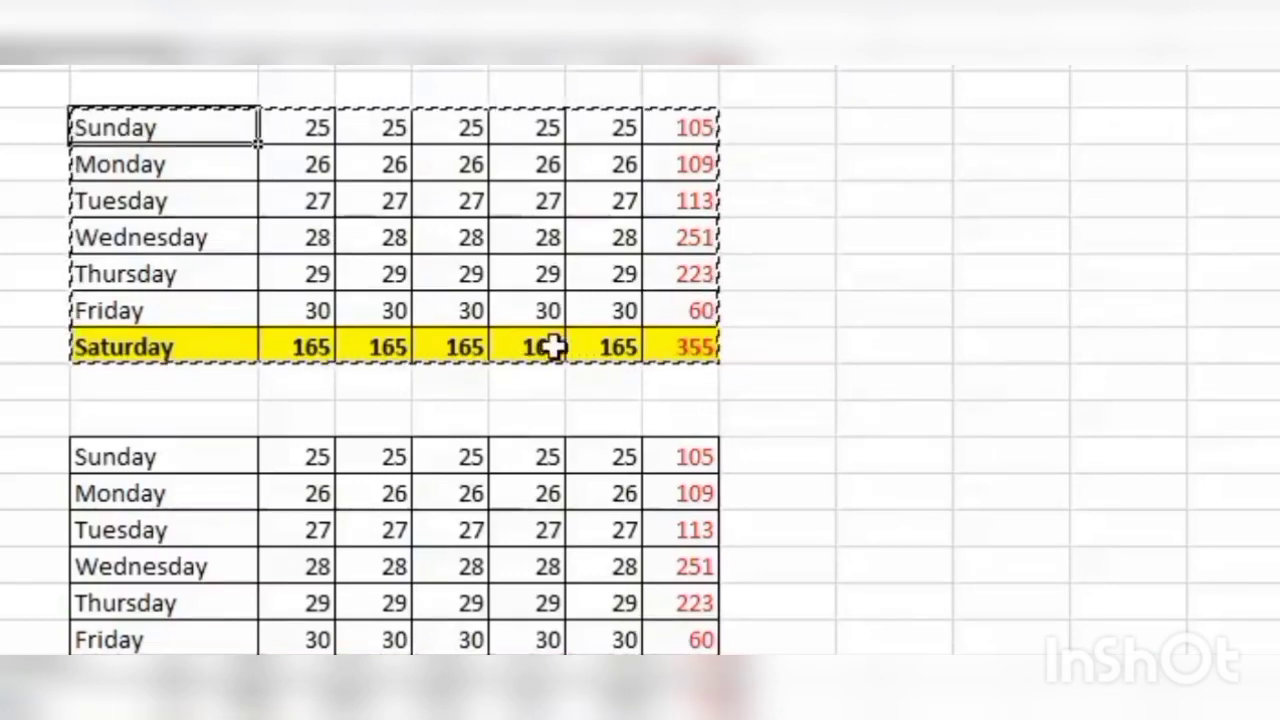
pyautogui.rightClick(921, 124)
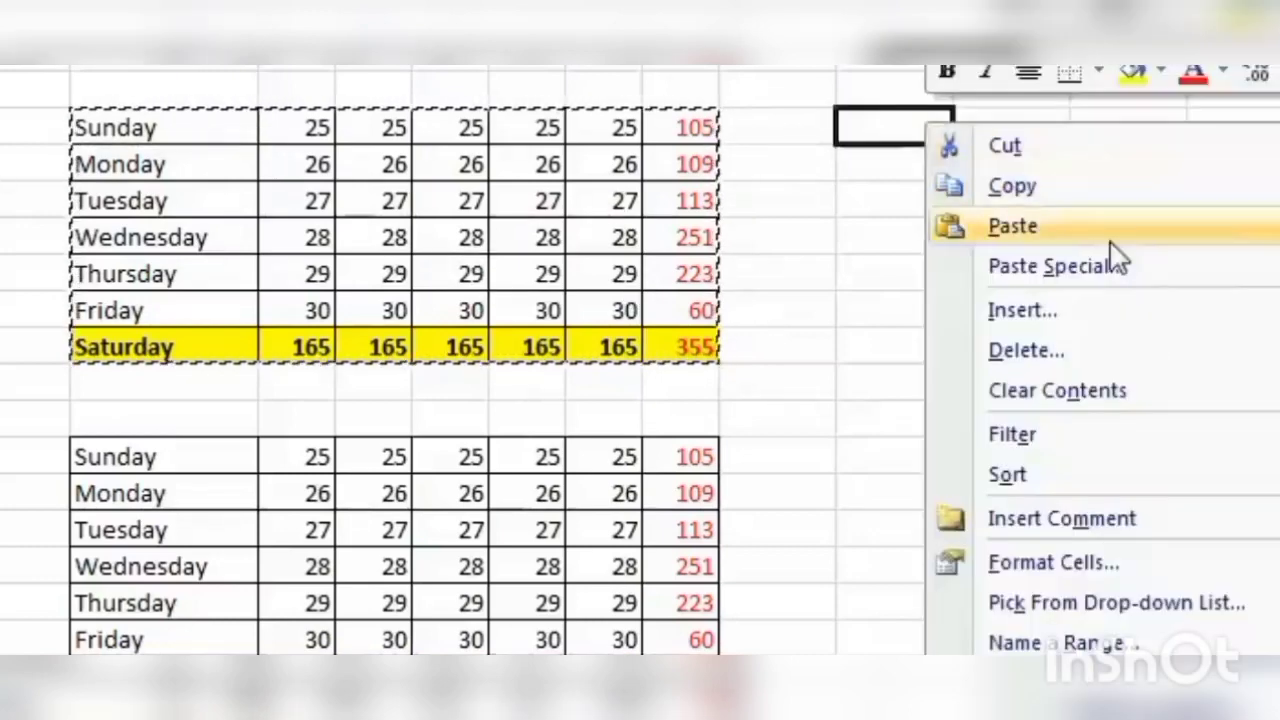
pyautogui.click(1135, 266)
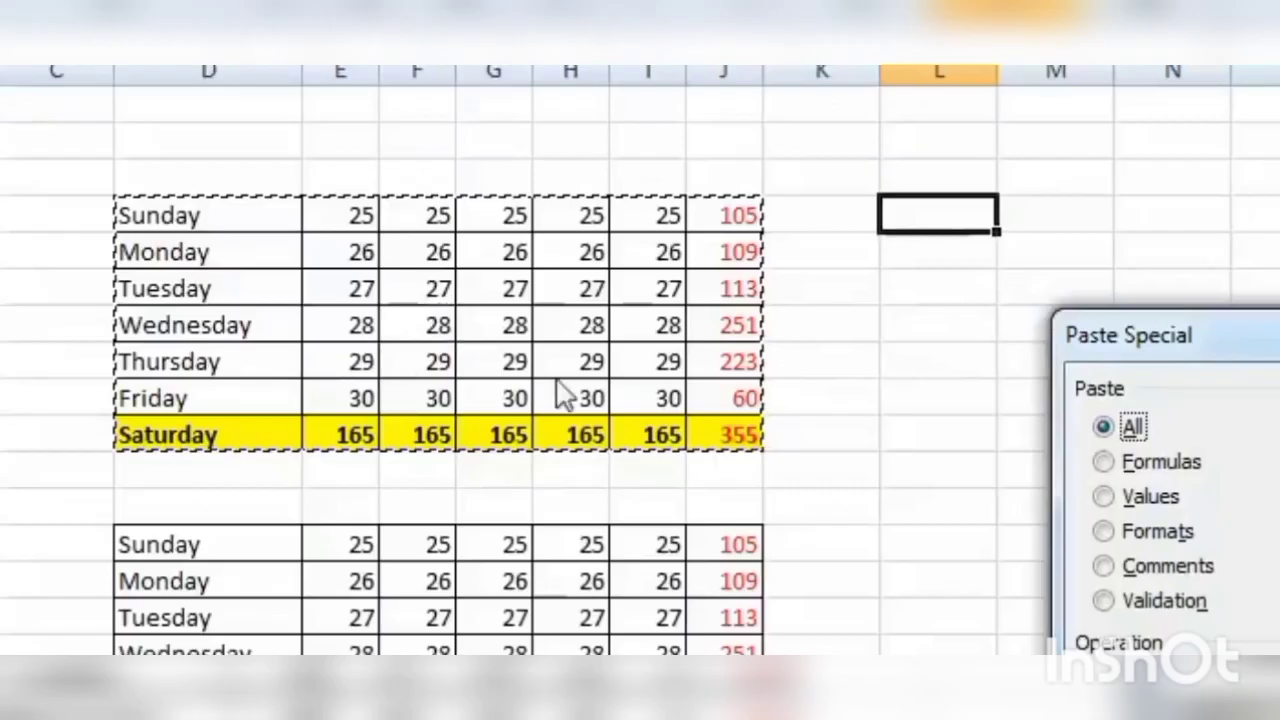
pyautogui.click(1110, 464)
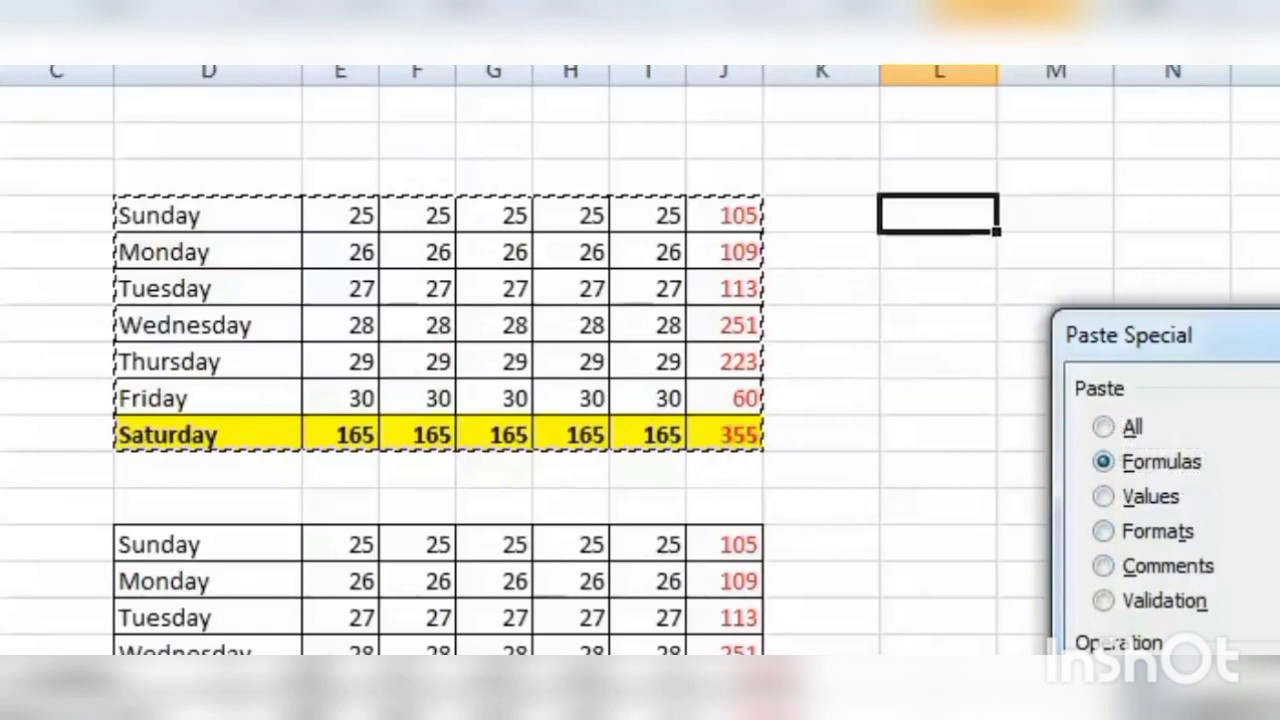
pyautogui.press('Return')
# Examine the numbers, column R formulas and Saturday SUM formulas in the table pasted at L4.
pyautogui.click(972, 262)
pyautogui.click(980, 435)
pyautogui.click(1180, 435)
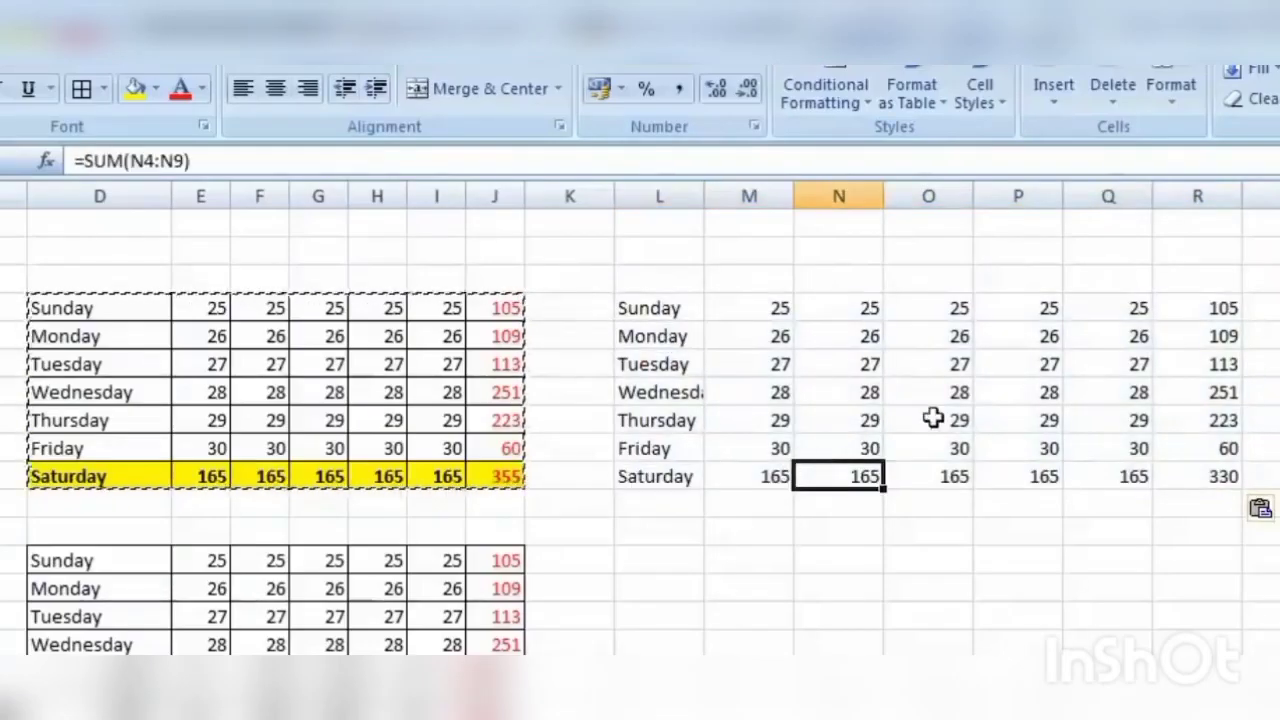
pyautogui.click(935, 364)
pyautogui.click(1137, 338)
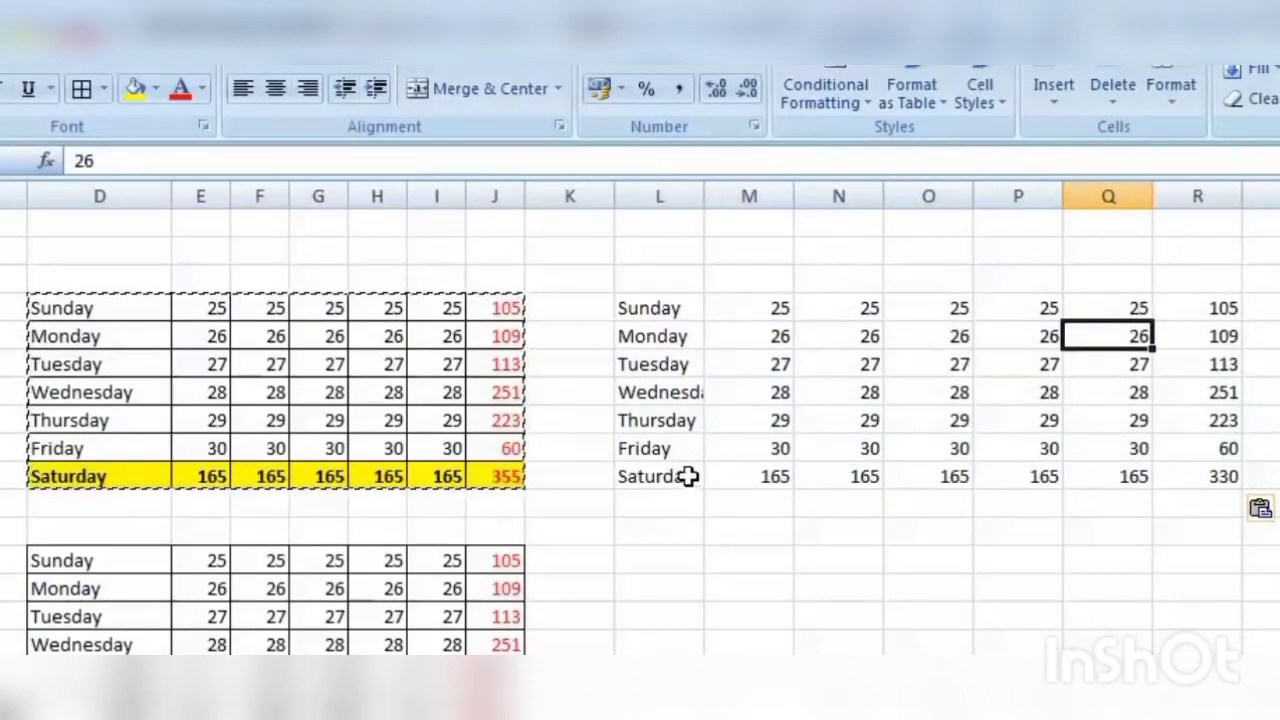
pyautogui.click(1220, 420)
pyautogui.click(1212, 362)
pyautogui.click(1198, 312)
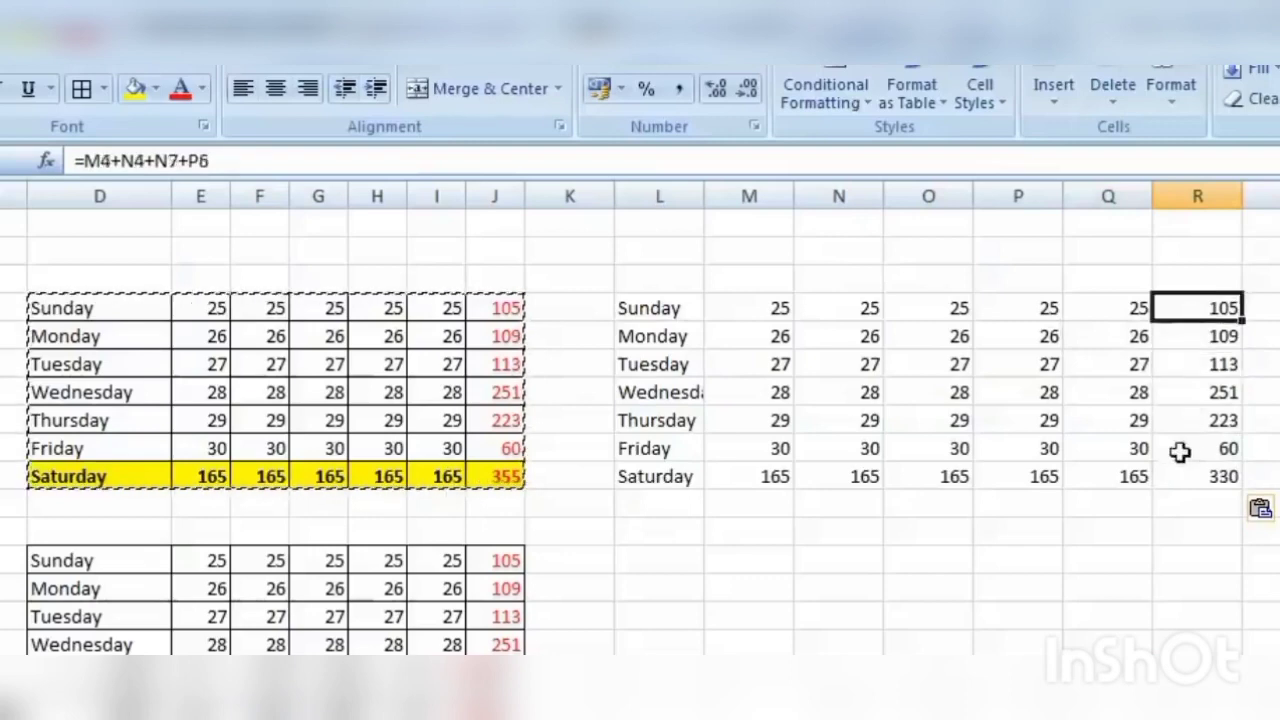
pyautogui.click(1180, 452)
pyautogui.click(912, 476)
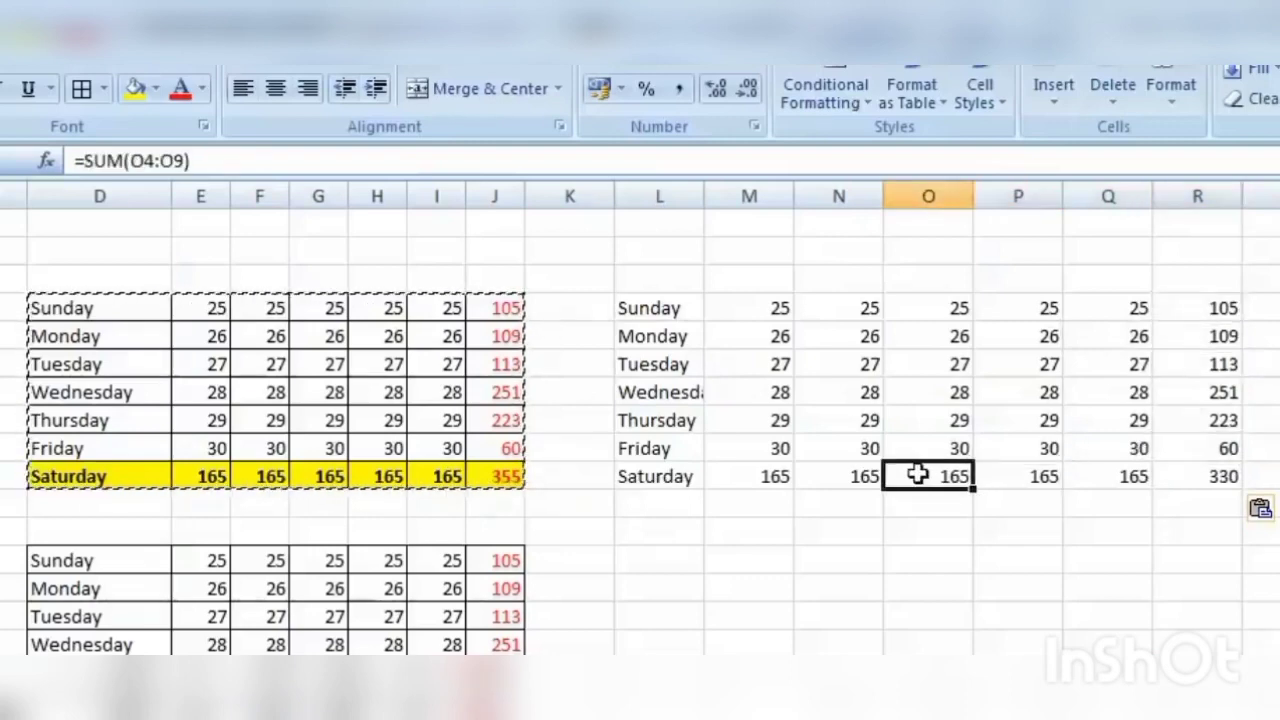
pyautogui.rightClick(660, 546)
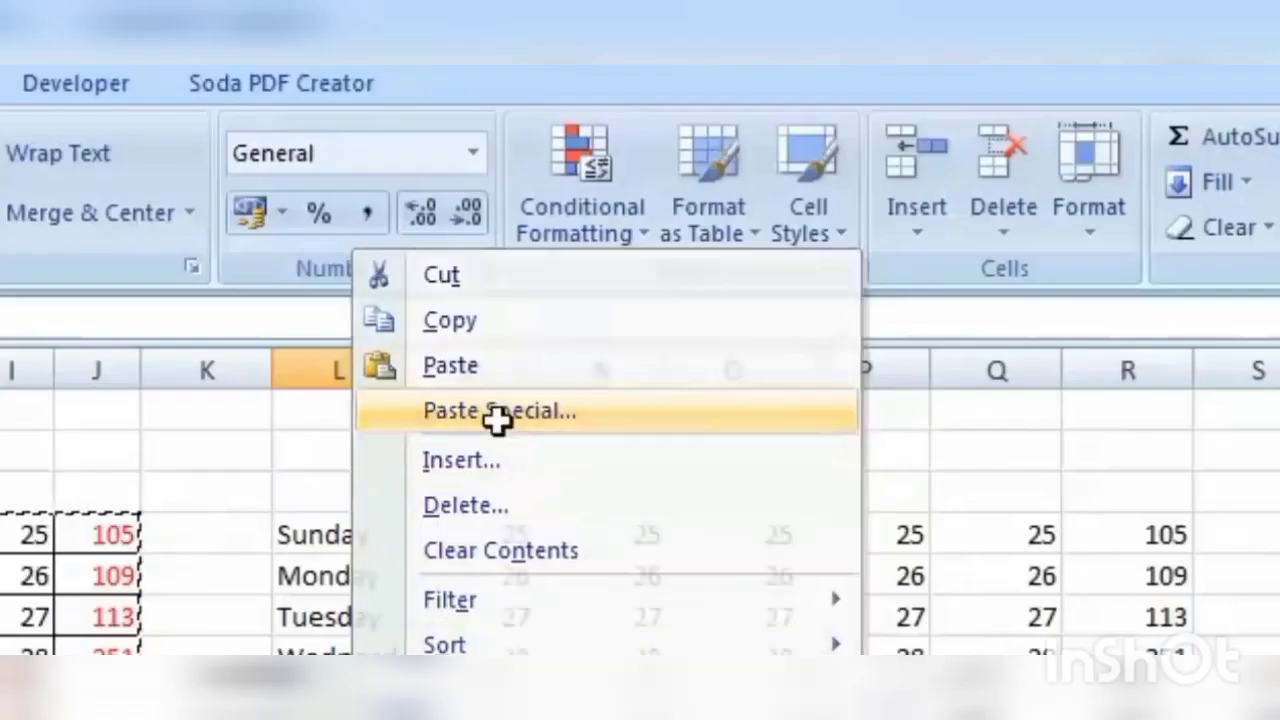
pyautogui.click(770, 226)
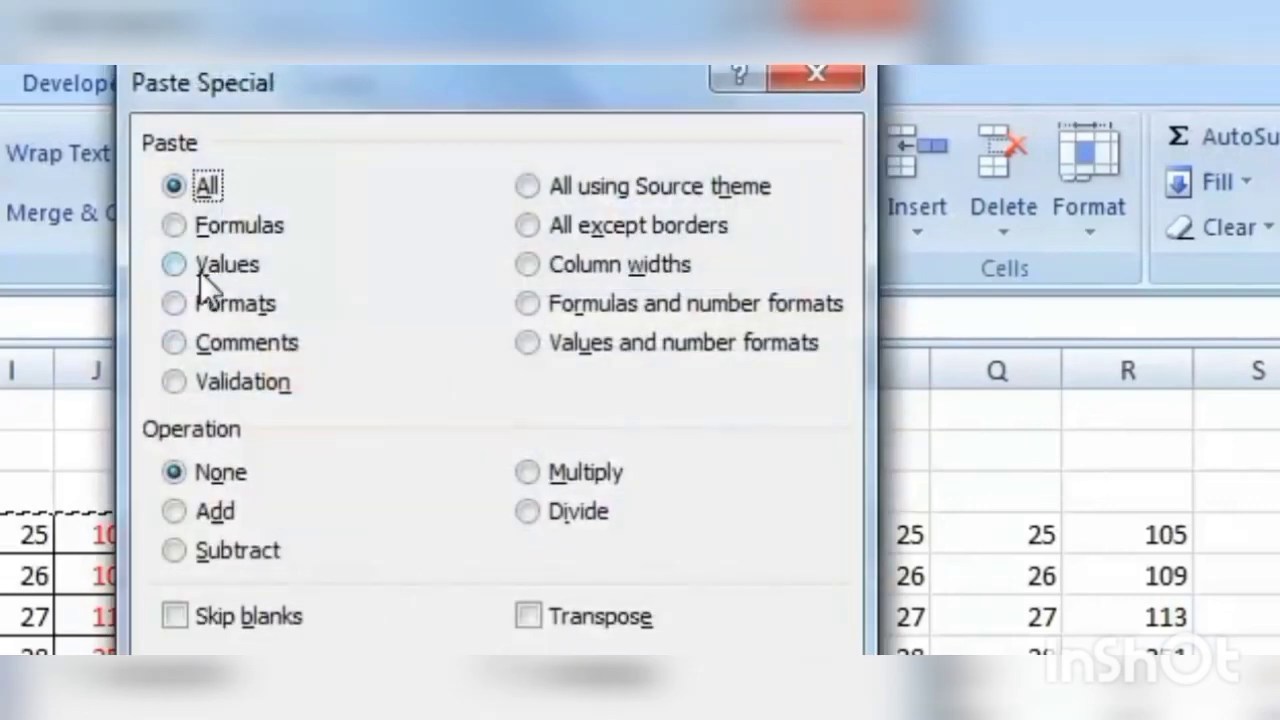
pyautogui.click(790, 677)
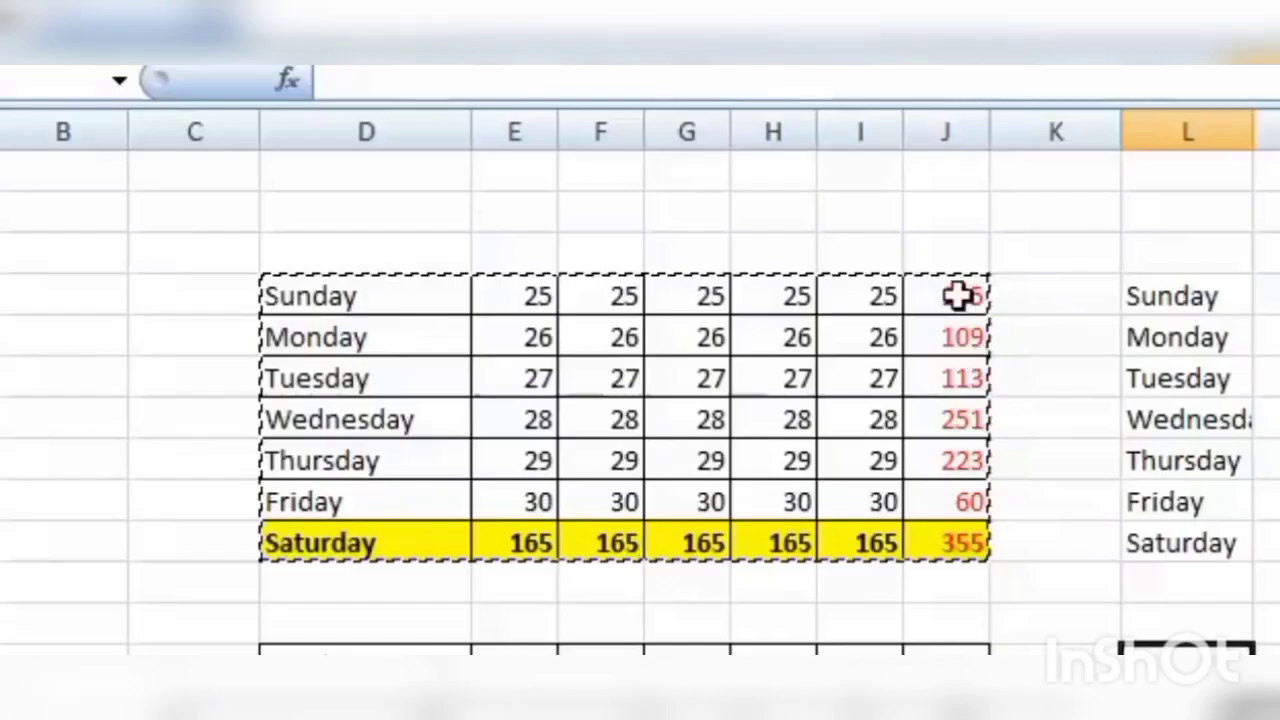
# Inspect the formula and its referenced cells behind the Sunday total in J4.
pyautogui.moveTo(956, 295); pyautogui.dragTo(920, 543)
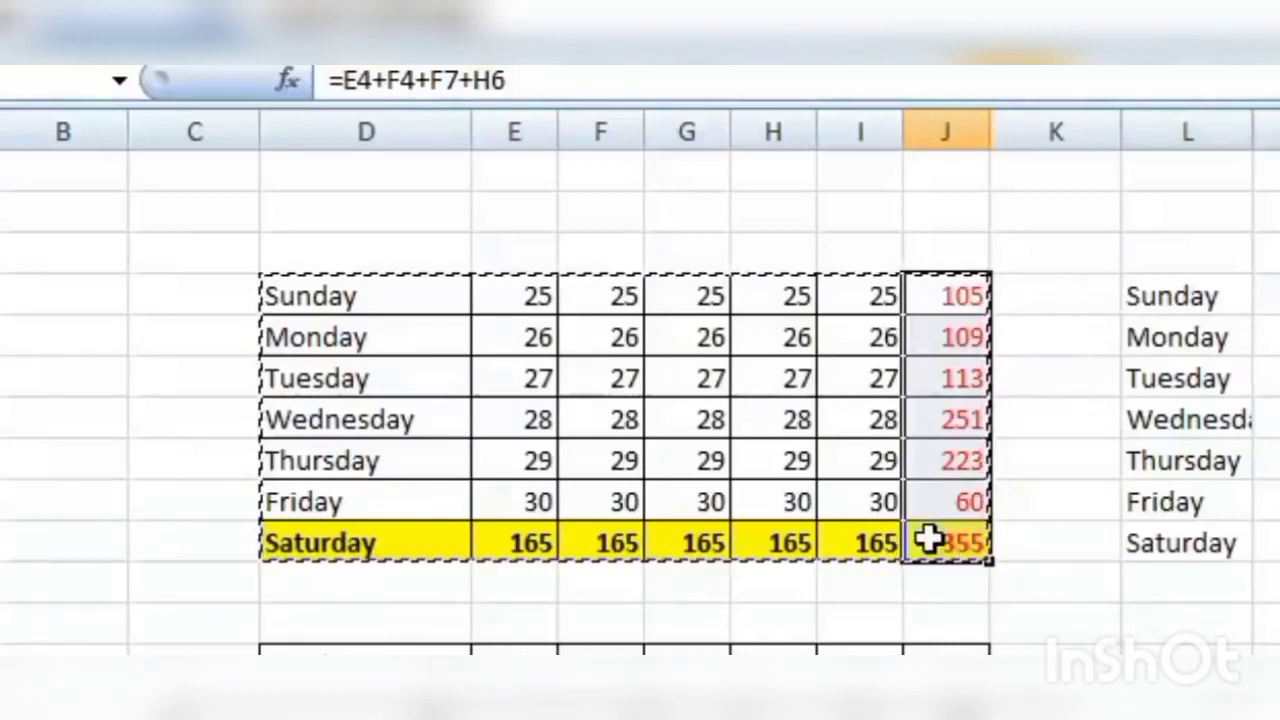
pyautogui.click(926, 296)
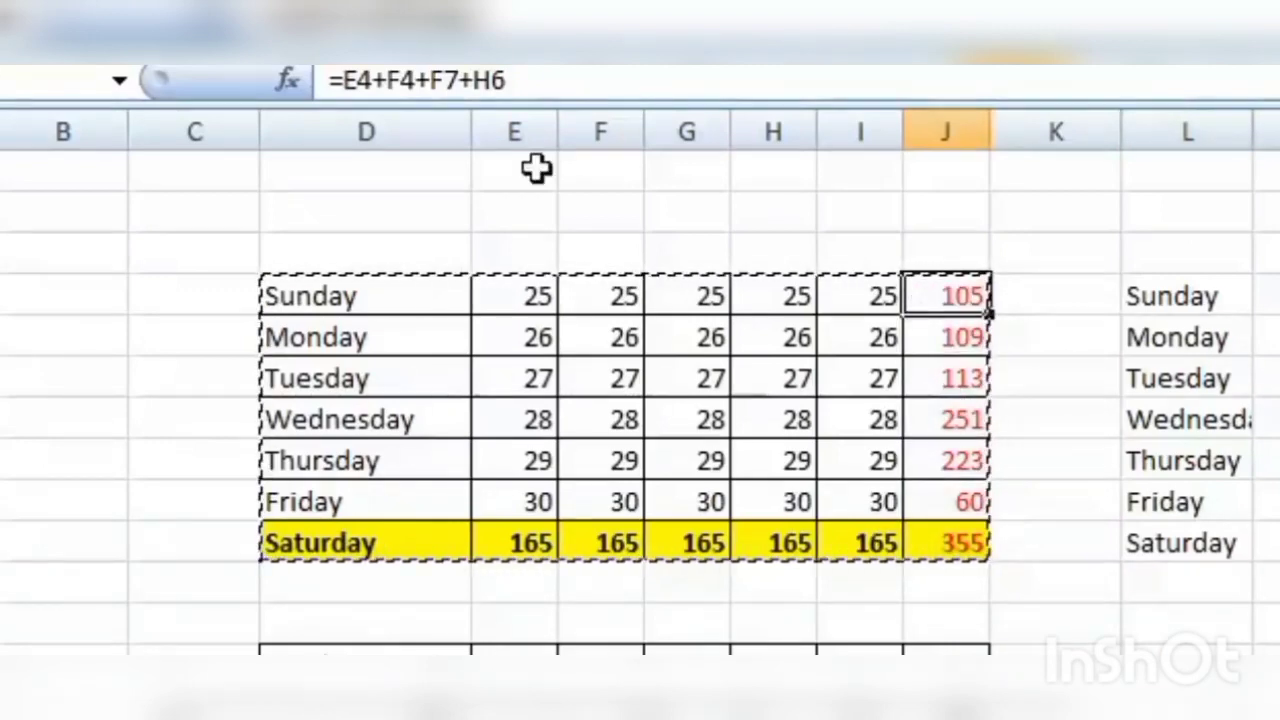
pyautogui.click(437, 80)
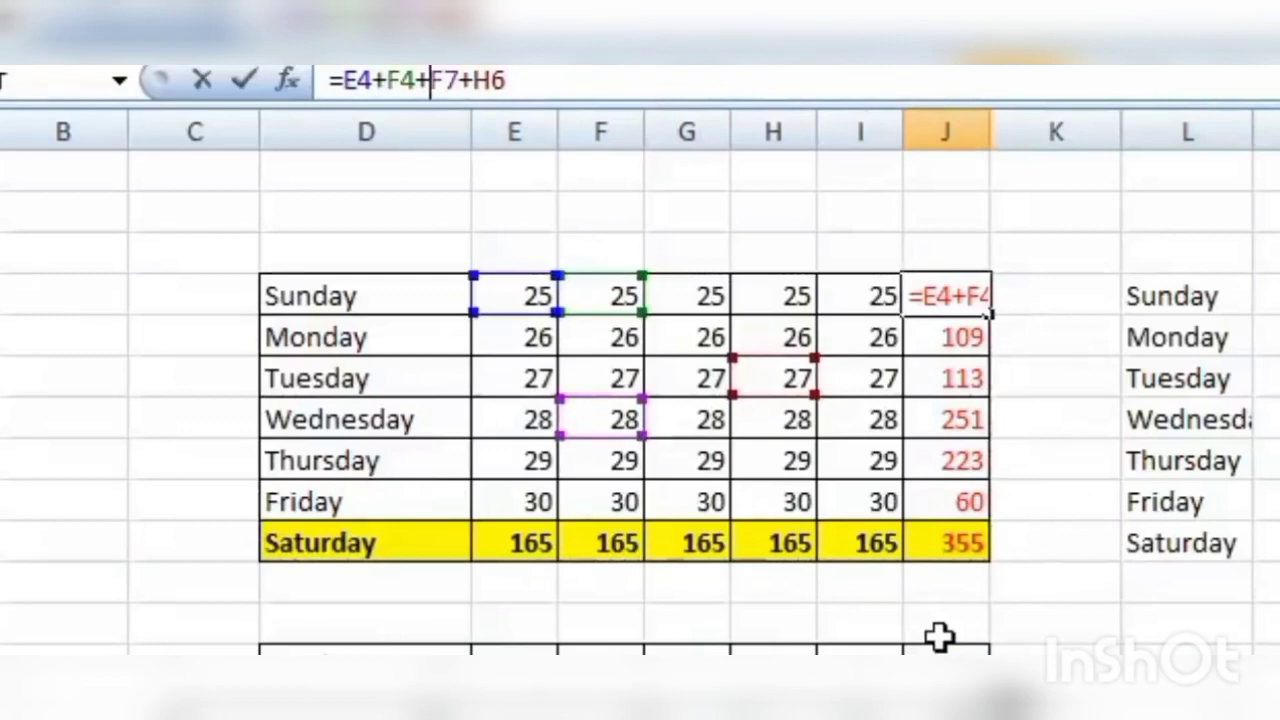
pyautogui.press('Escape')
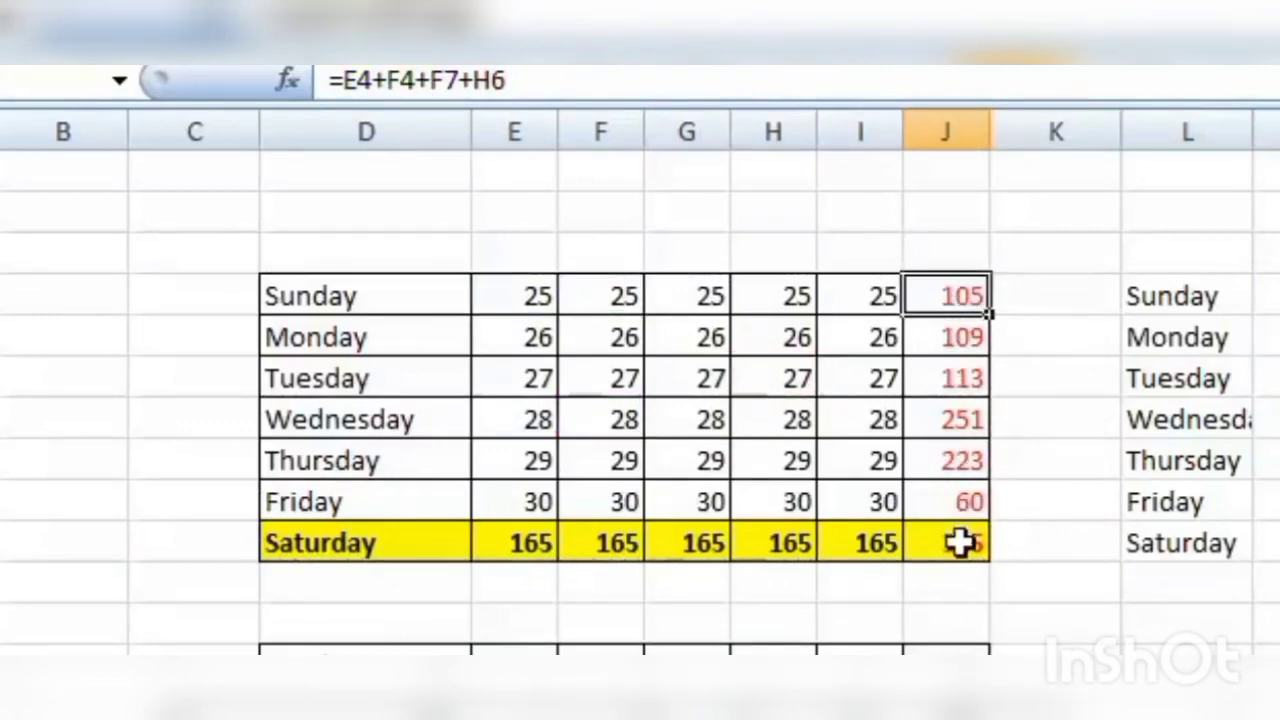
# Try a normal paste of the copied totals J4:J10 at Q14 and open the first pasted cell's formula.
pyautogui.moveTo(951, 289); pyautogui.dragTo(955, 540)
pyautogui.rightClick(946, 413)
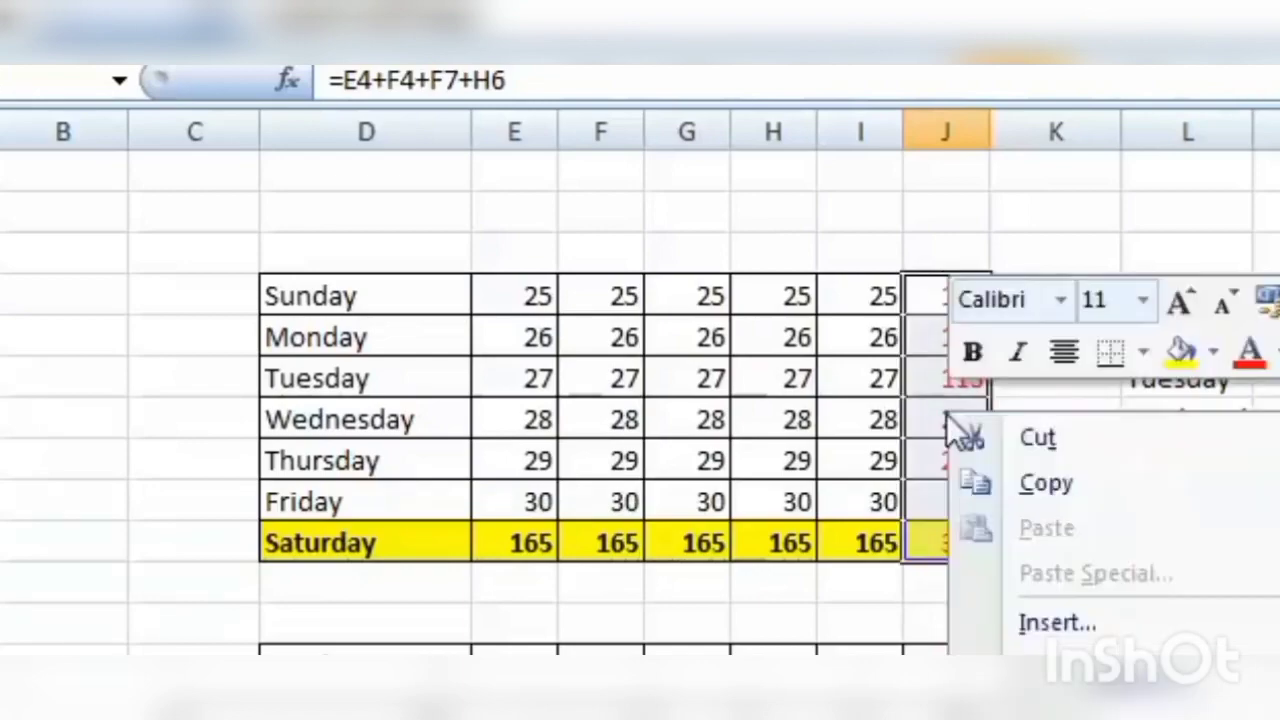
pyautogui.click(1030, 484)
pyautogui.rightClick(1055, 510)
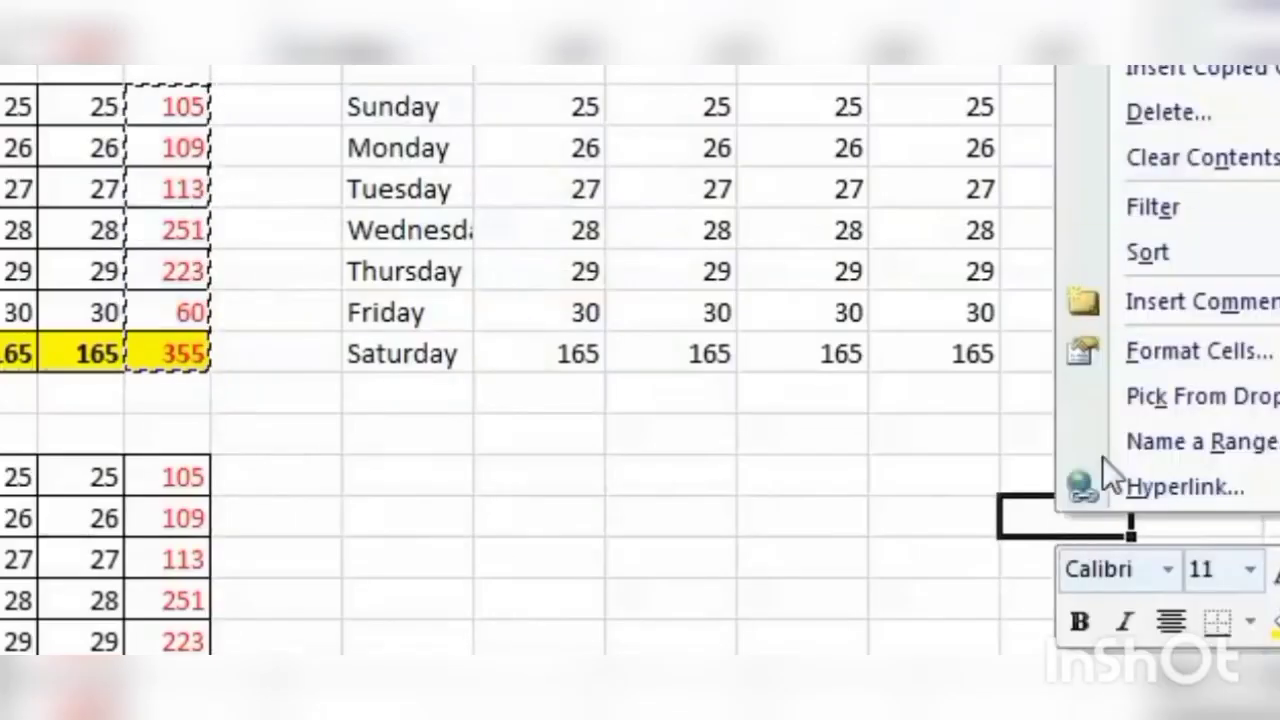
pyautogui.click(1155, 2)
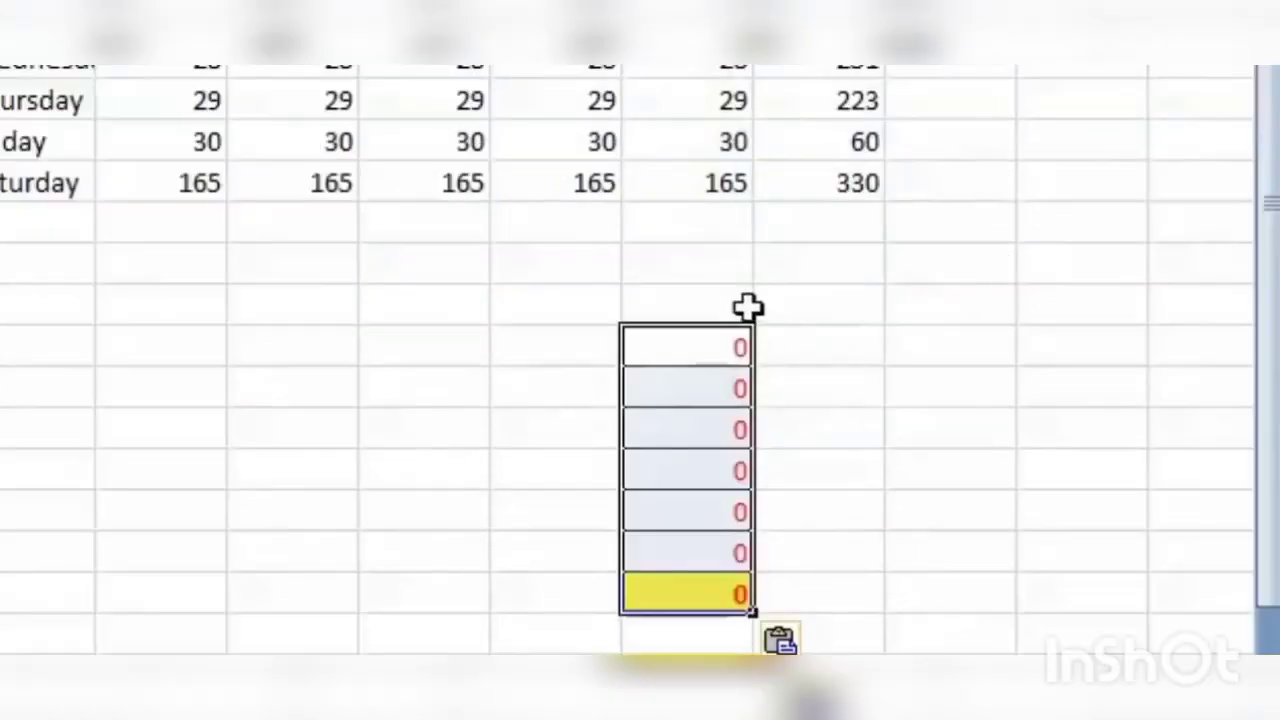
pyautogui.click(703, 346)
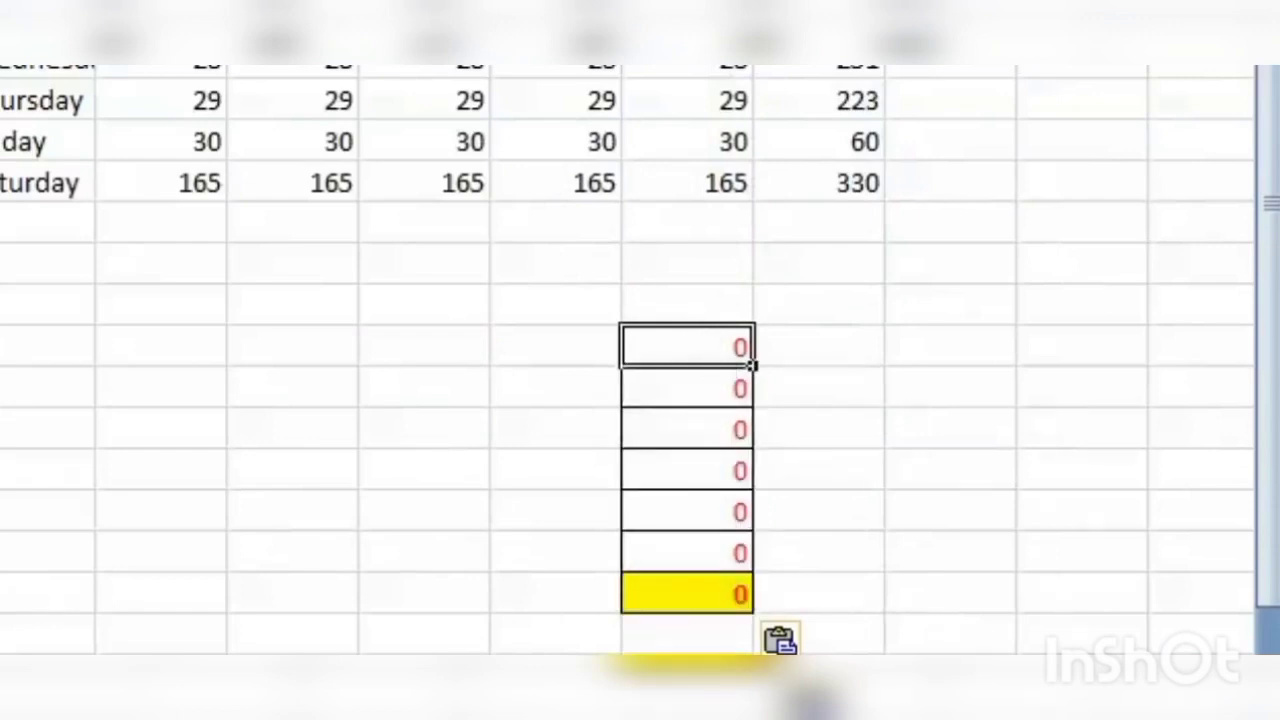
pyautogui.press('F2')
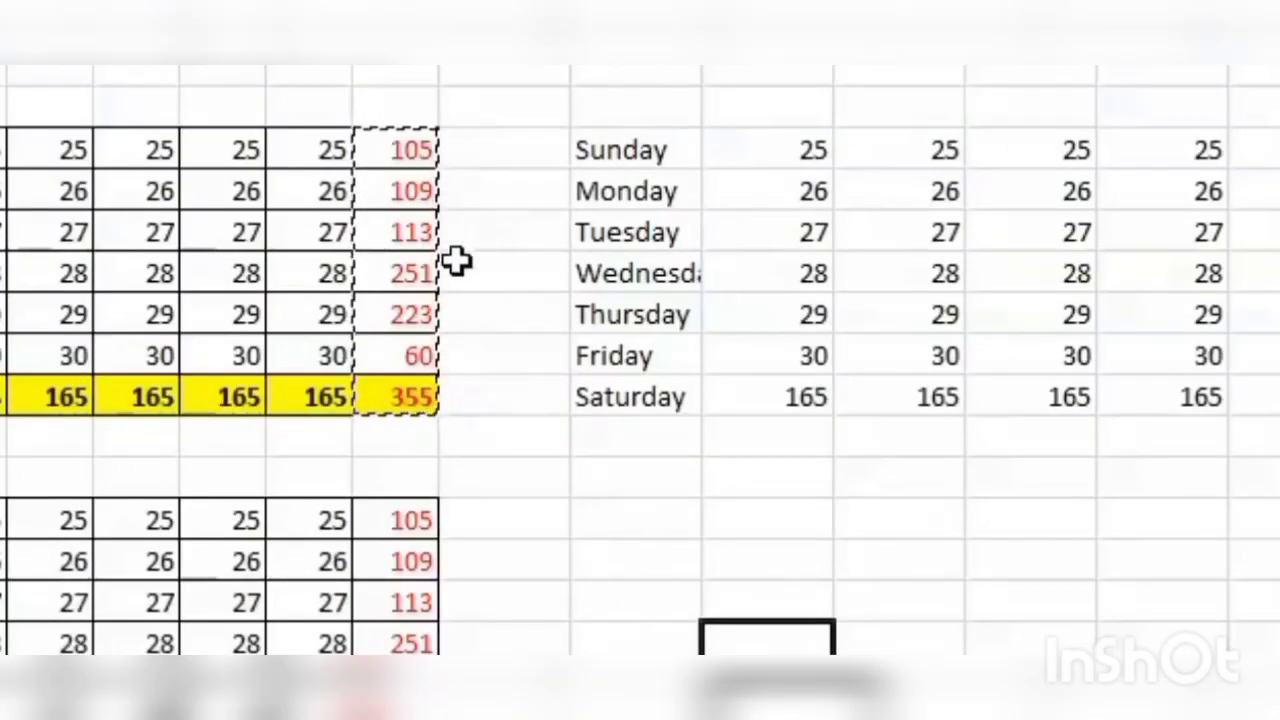
# Copy the totals J4:J10 and paste them at R14 with Paste Special, using the Values option.
pyautogui.moveTo(417, 140); pyautogui.dragTo(398, 347)
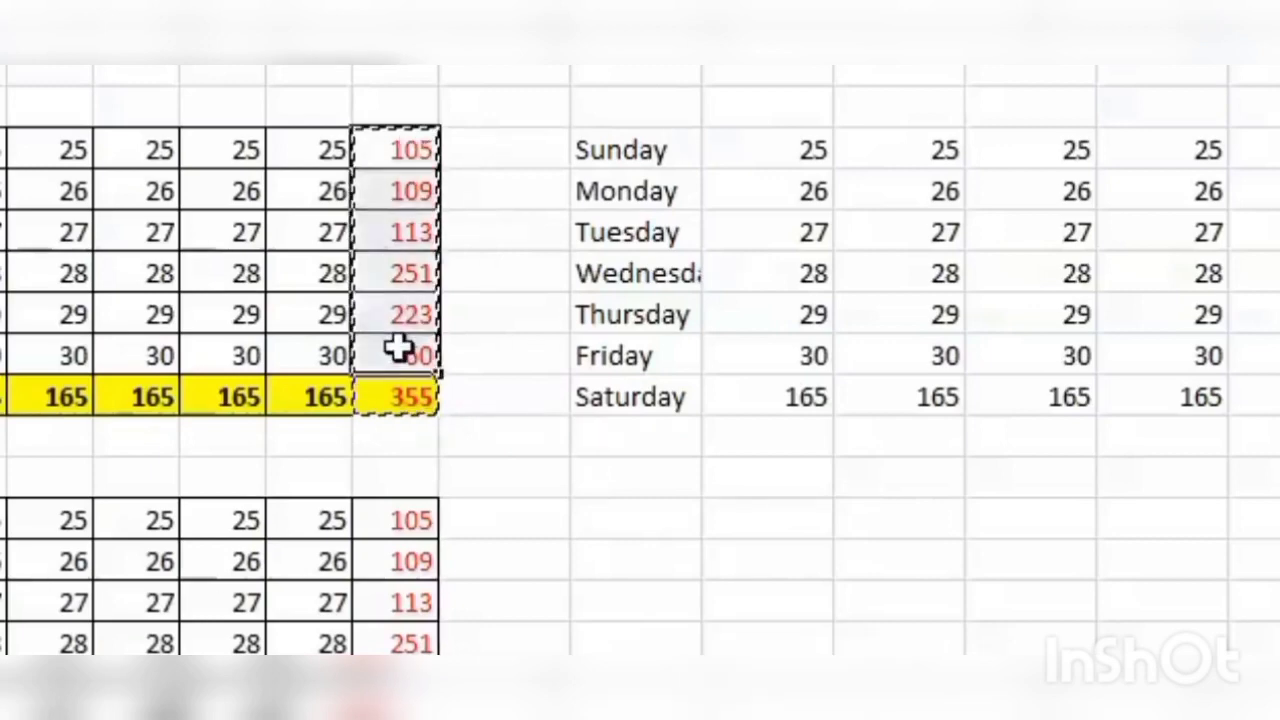
pyautogui.rightClick(389, 209)
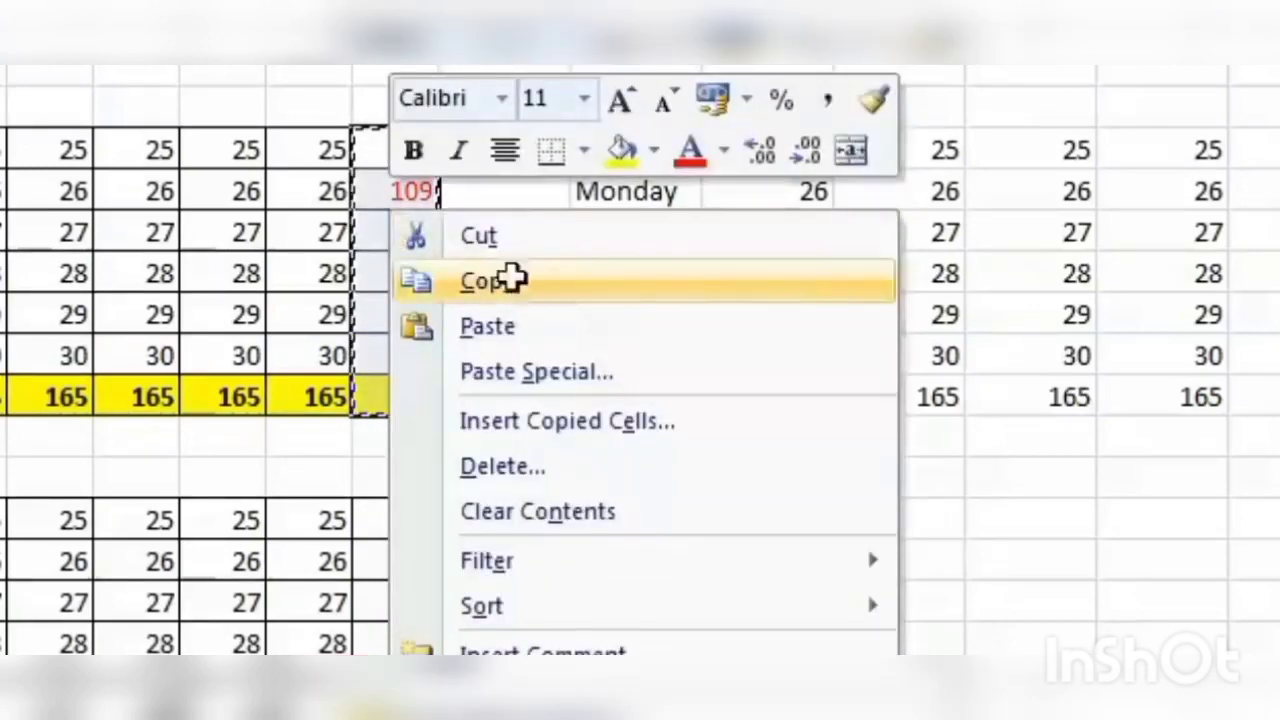
pyautogui.click(510, 281)
pyautogui.rightClick(1030, 568)
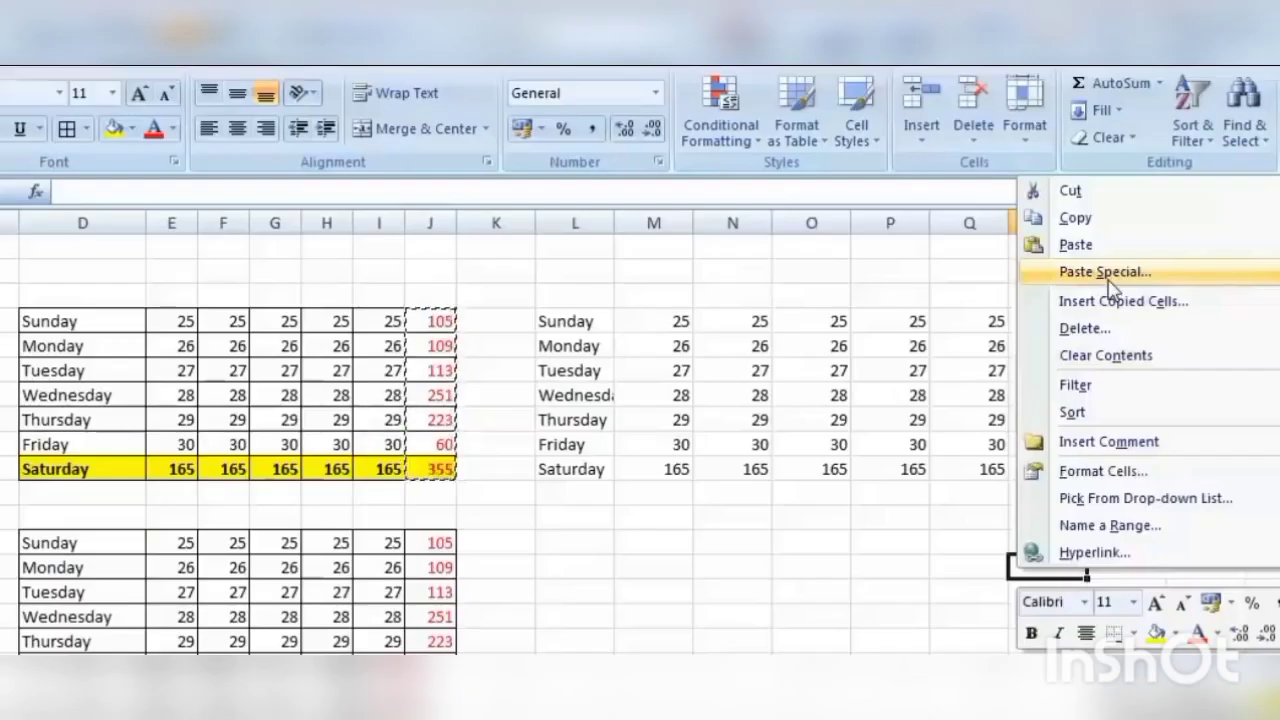
pyautogui.click(1108, 281)
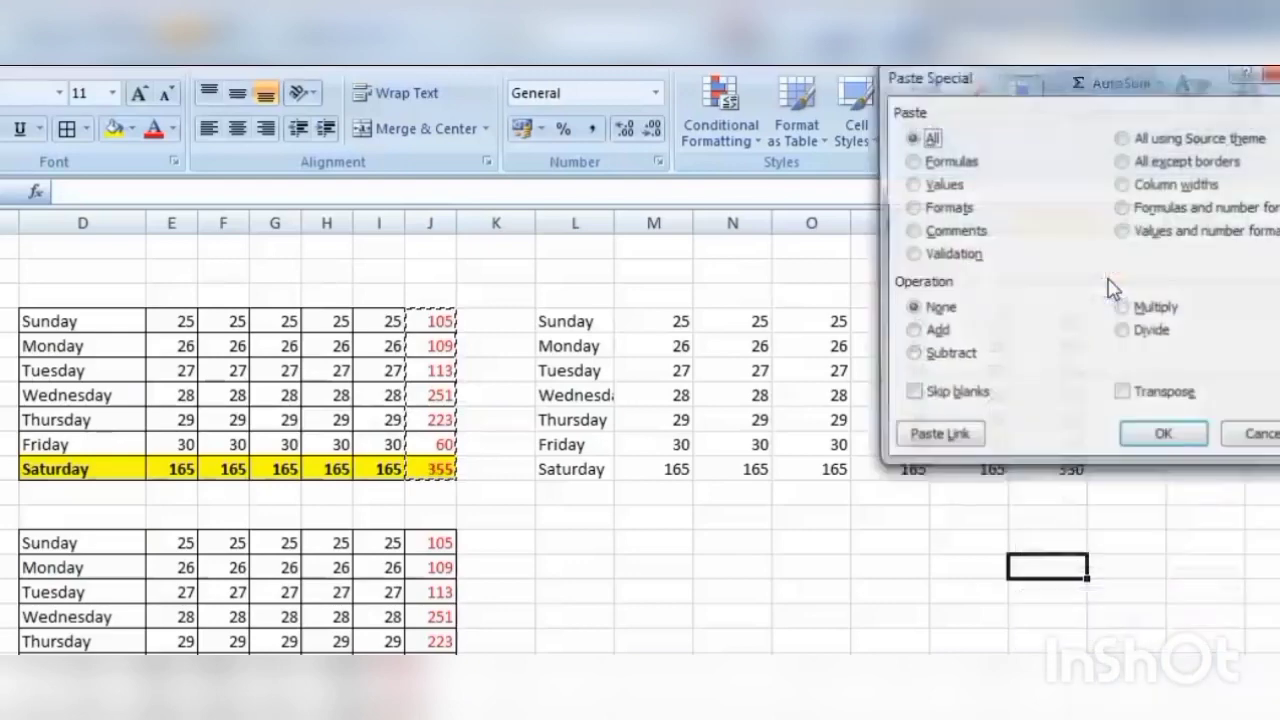
pyautogui.click(911, 184)
pyautogui.click(1160, 438)
pyautogui.click(968, 591)
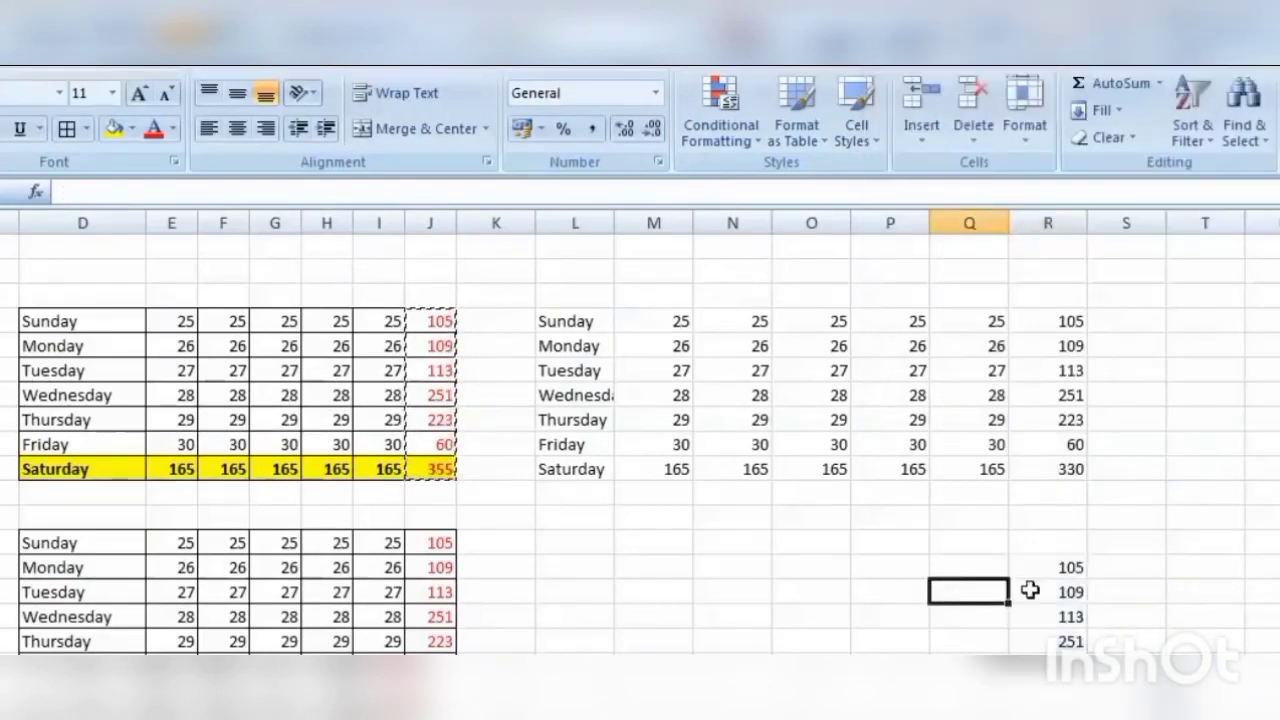
# Check the entries pasted from R14 downward for formulas, and clear them.
pyautogui.click(1045, 567)
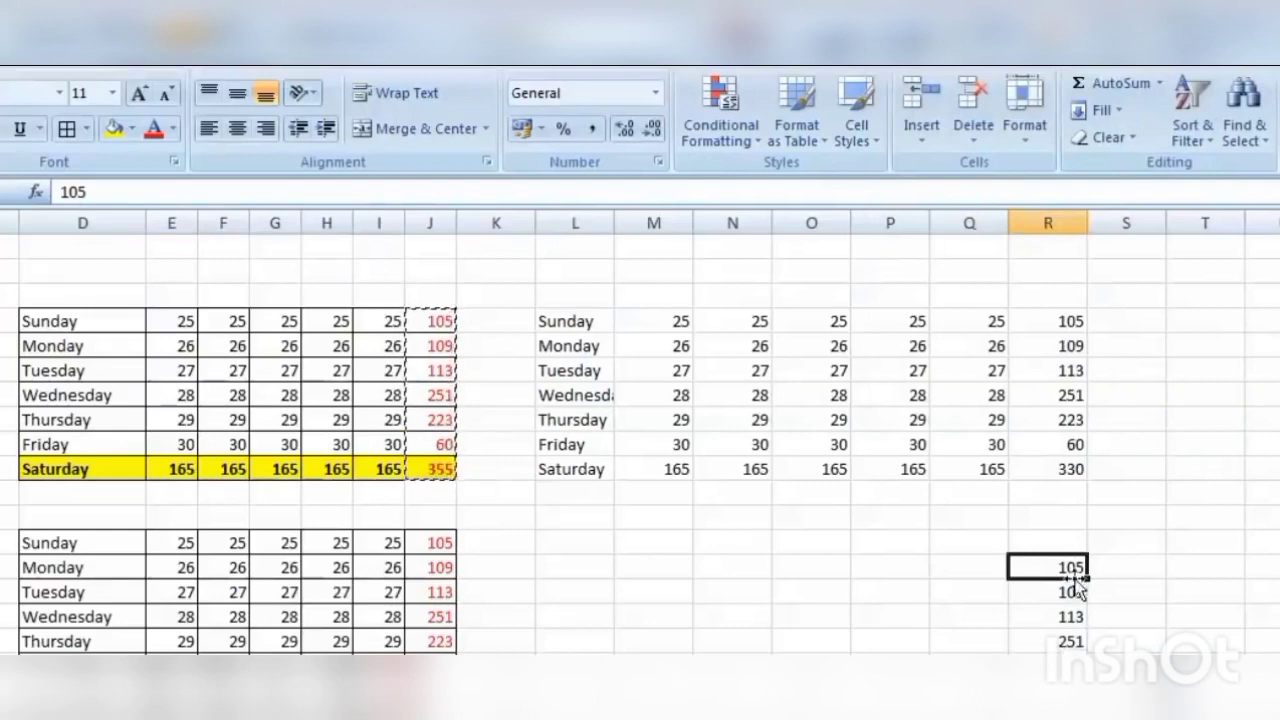
pyautogui.moveTo(1047, 579); pyautogui.dragTo(1048, 668)
pyautogui.click(591, 495)
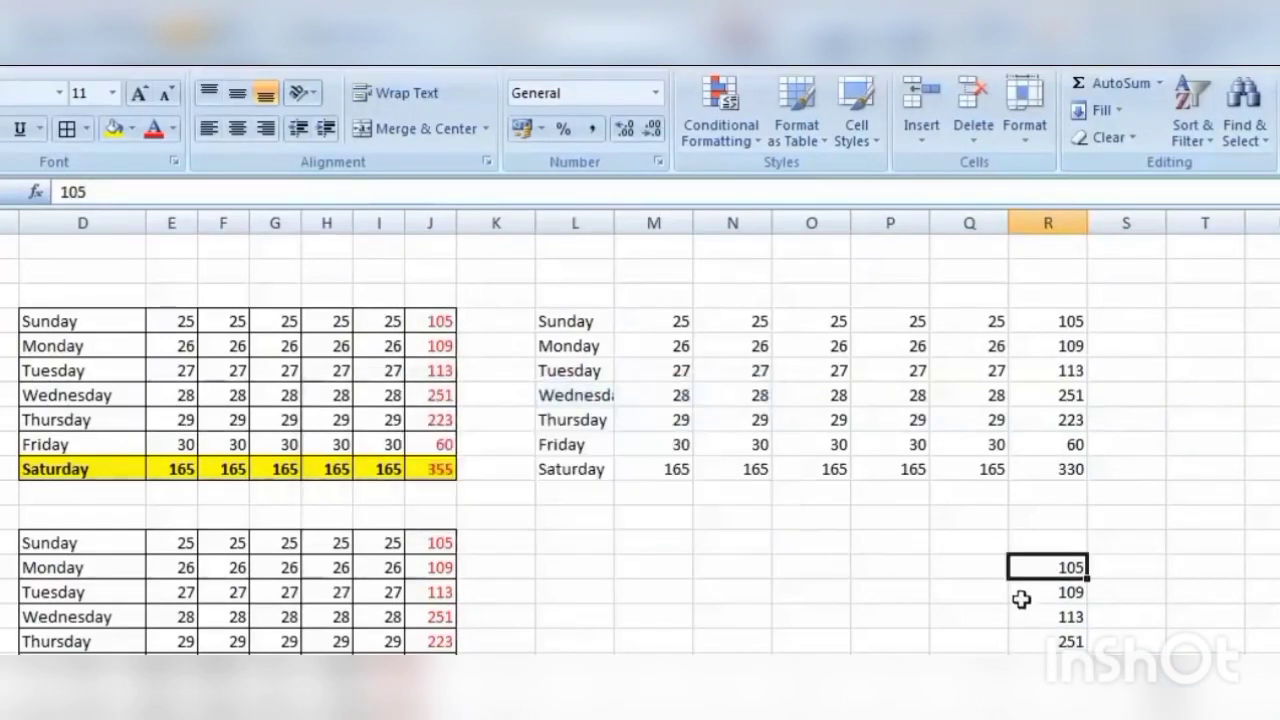
pyautogui.moveTo(1040, 566); pyautogui.dragTo(1045, 665)
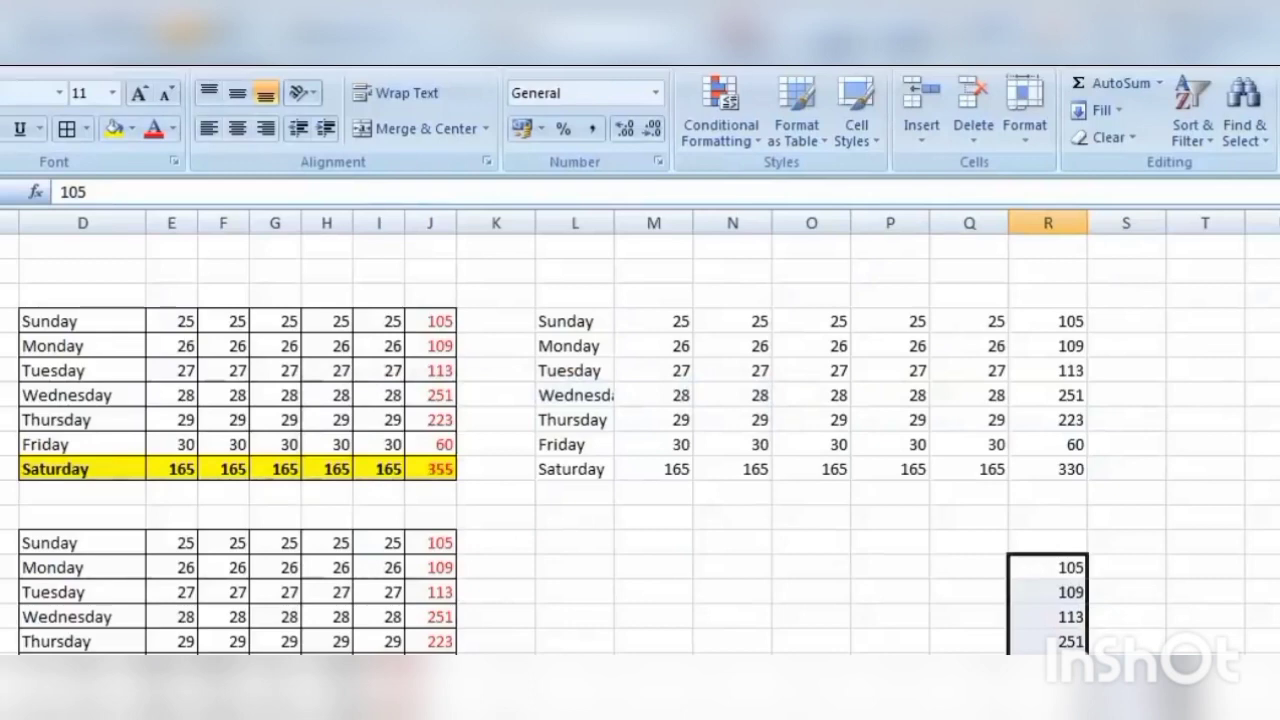
pyautogui.press('Delete')
# Copy the weekday table D4:J10 and paste it at L13 with Paste Special, using the Values option.
pyautogui.moveTo(60, 321); pyautogui.dragTo(428, 471)
pyautogui.rightClick(428, 471)
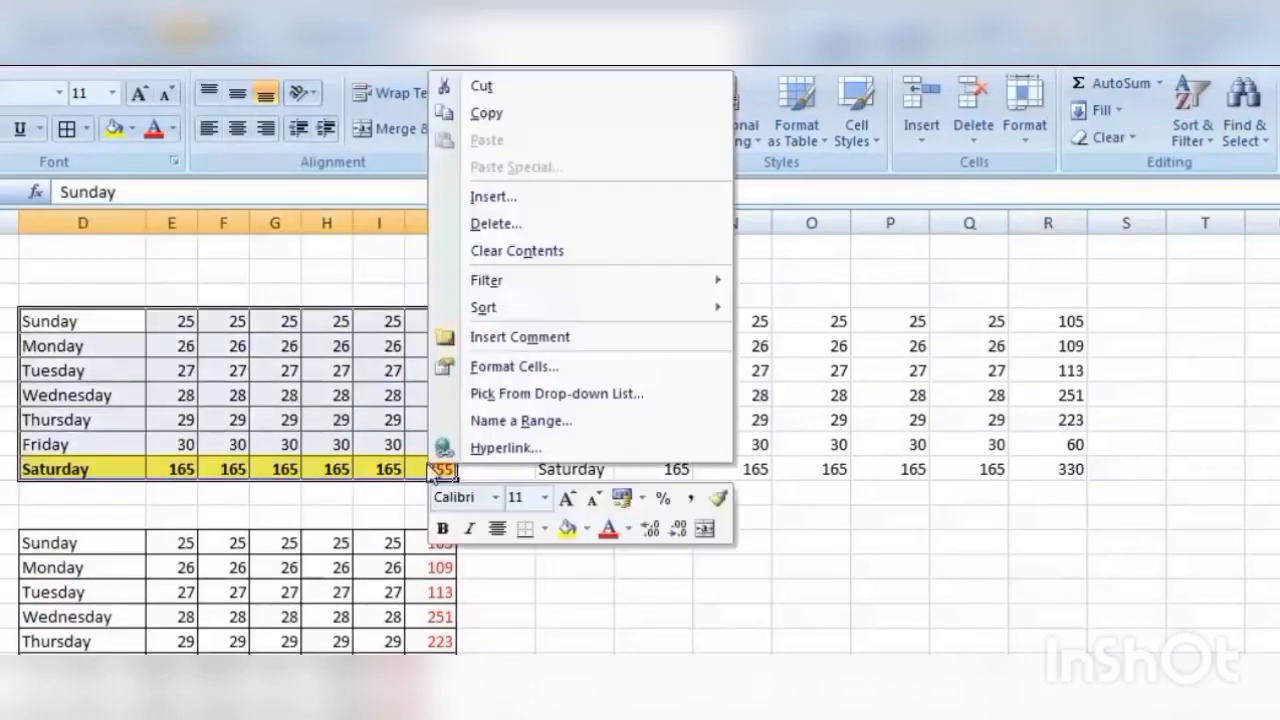
pyautogui.click(486, 114)
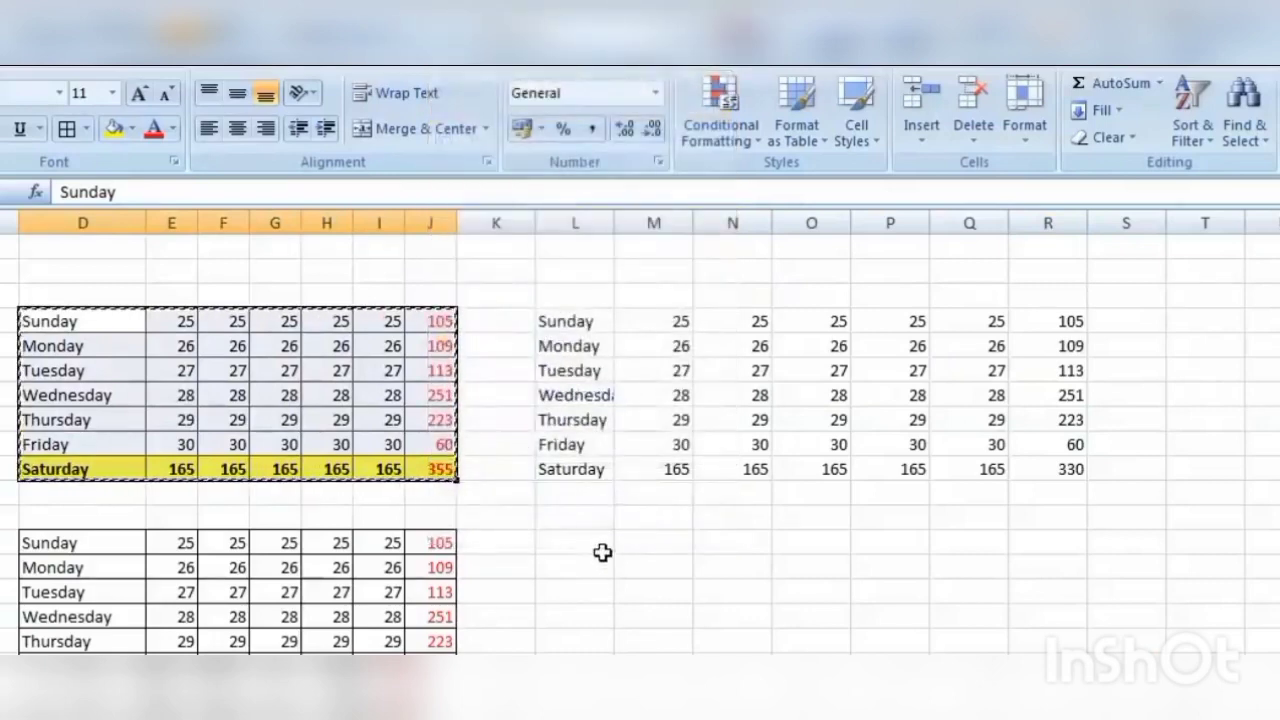
pyautogui.rightClick(605, 543)
pyautogui.click(757, 248)
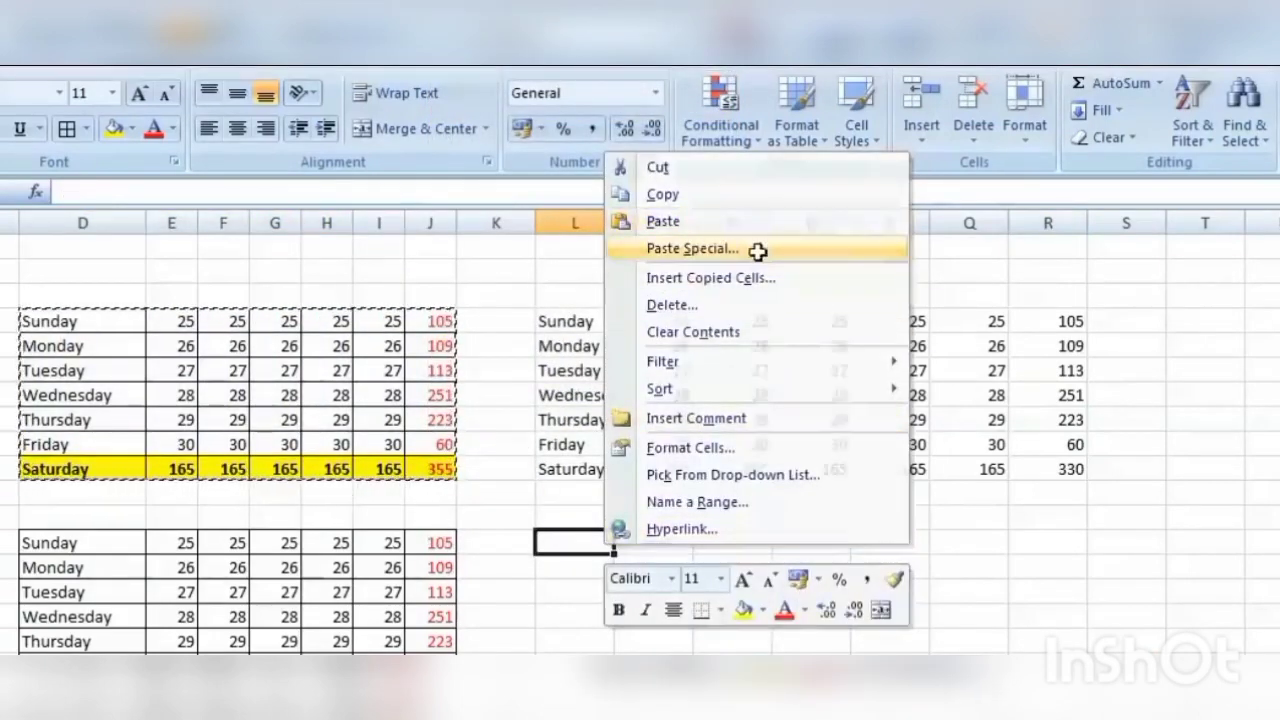
pyautogui.click(566, 157)
pyautogui.click(818, 410)
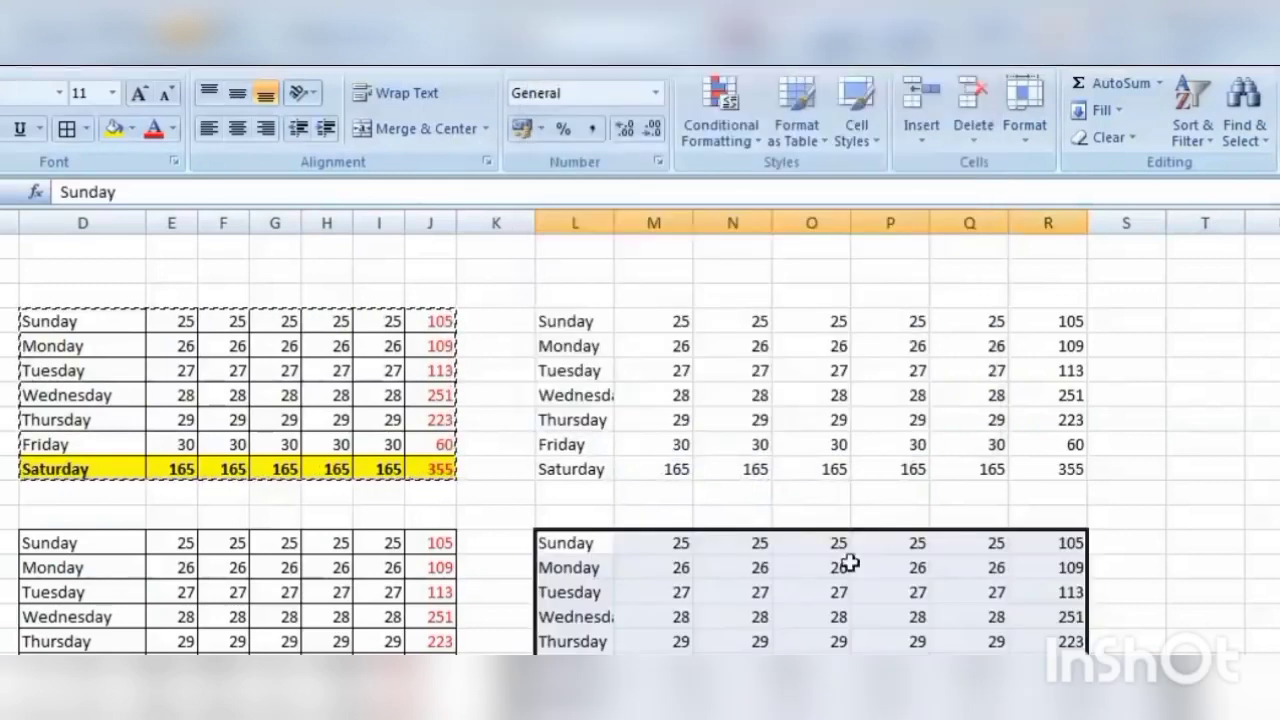
# Inspect the totals and Saturday row of the table pasted at L13 for formulas, and clear the pasted table.
pyautogui.click(1071, 567)
pyautogui.click(1071, 543)
pyautogui.click(1061, 611)
pyautogui.click(1052, 666)
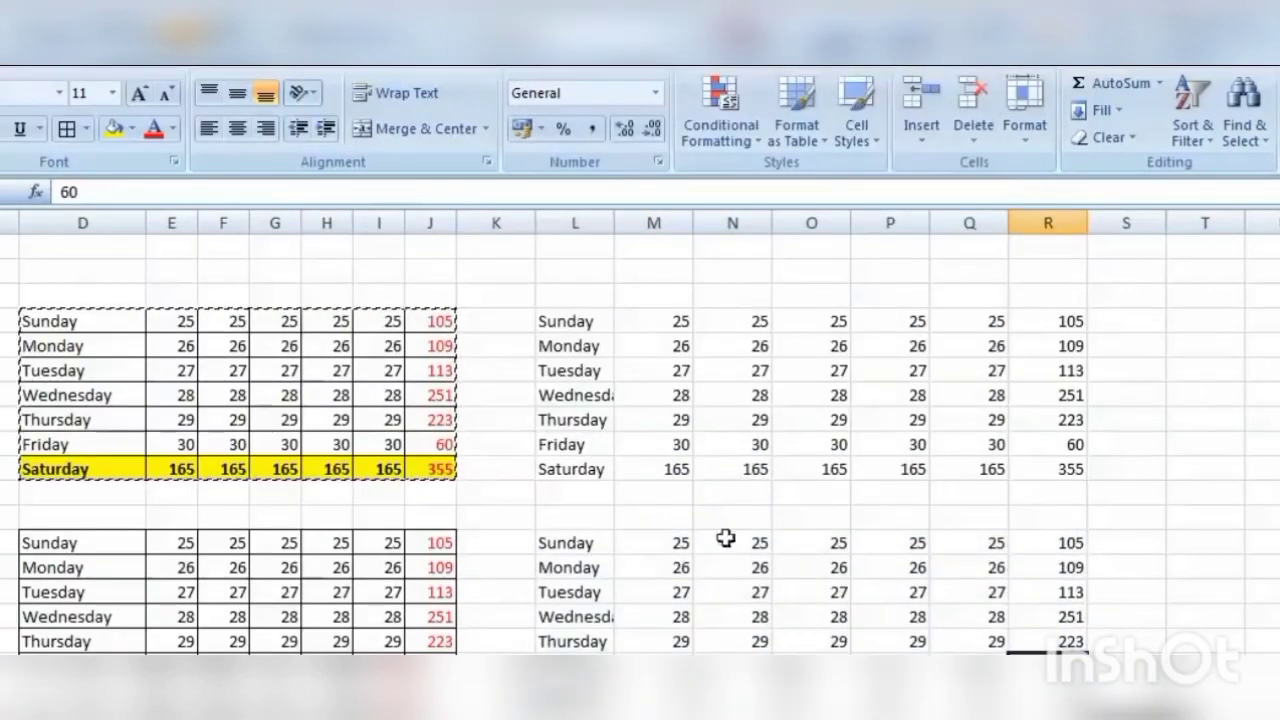
pyautogui.press('Down')
pyautogui.press('Left')
pyautogui.press('Left')
pyautogui.press('Left')
pyautogui.press('Left')
pyautogui.press('Left')
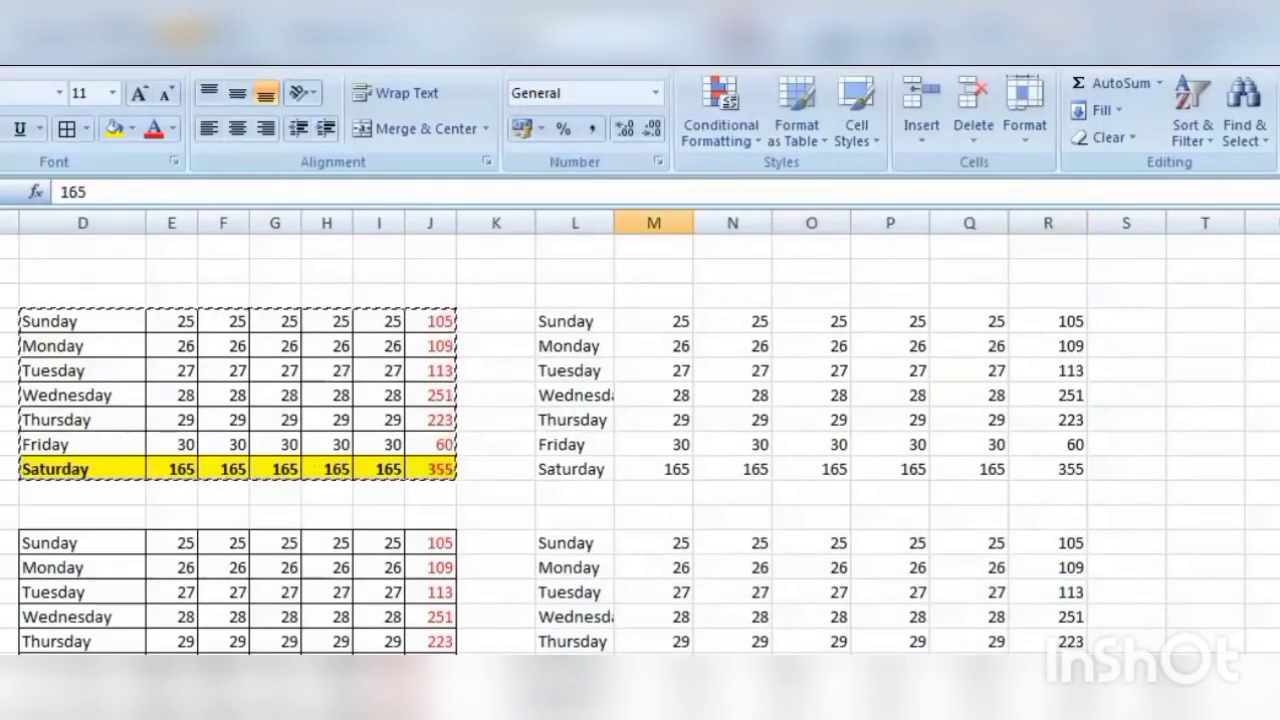
pyautogui.moveTo(560, 545); pyautogui.dragTo(1048, 650)
pyautogui.press('Delete')
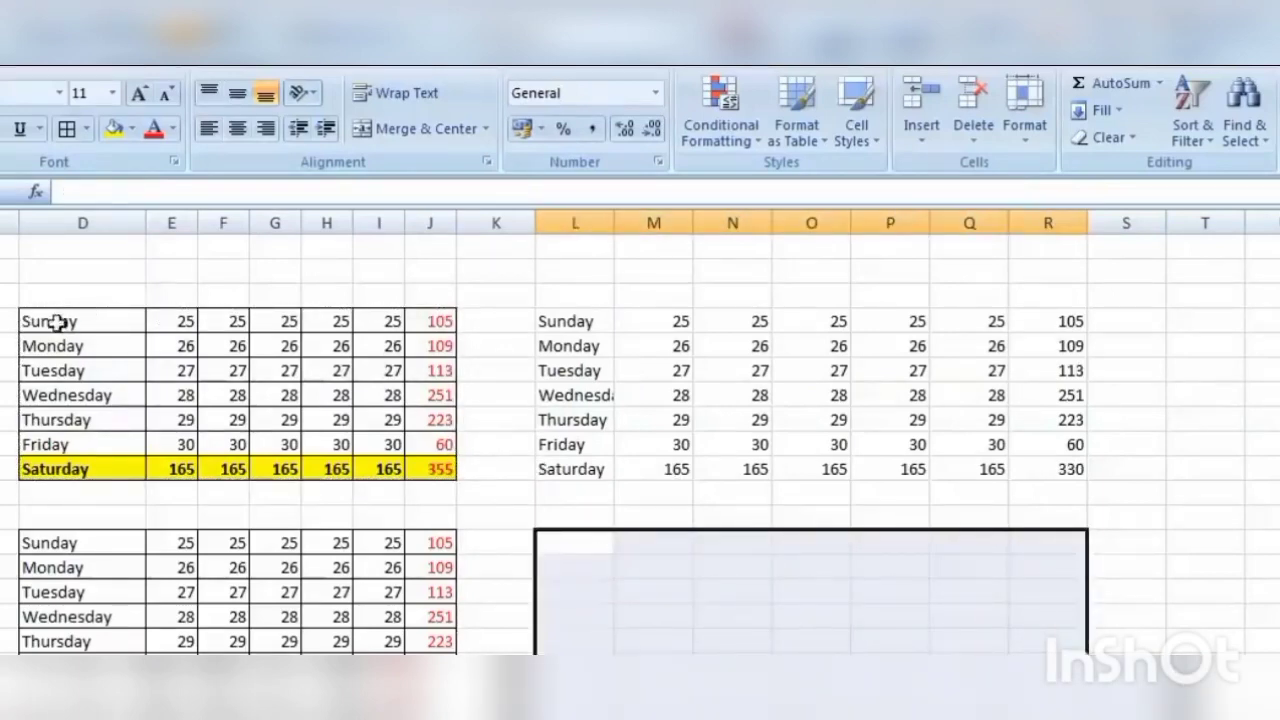
# Copy the weekday table D4:J10 again and open the Paste Special options at L13.
pyautogui.moveTo(57, 321); pyautogui.dragTo(422, 474)
pyautogui.rightClick(424, 468)
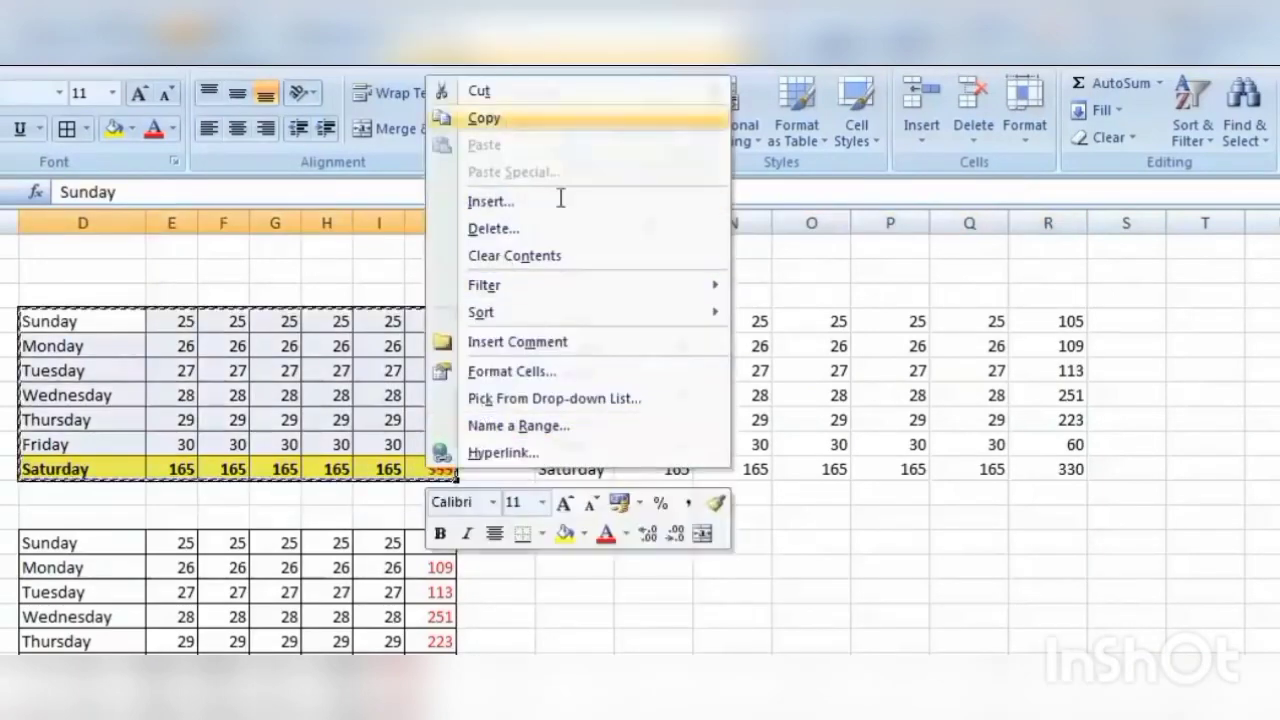
pyautogui.click(490, 118)
pyautogui.rightClick(590, 553)
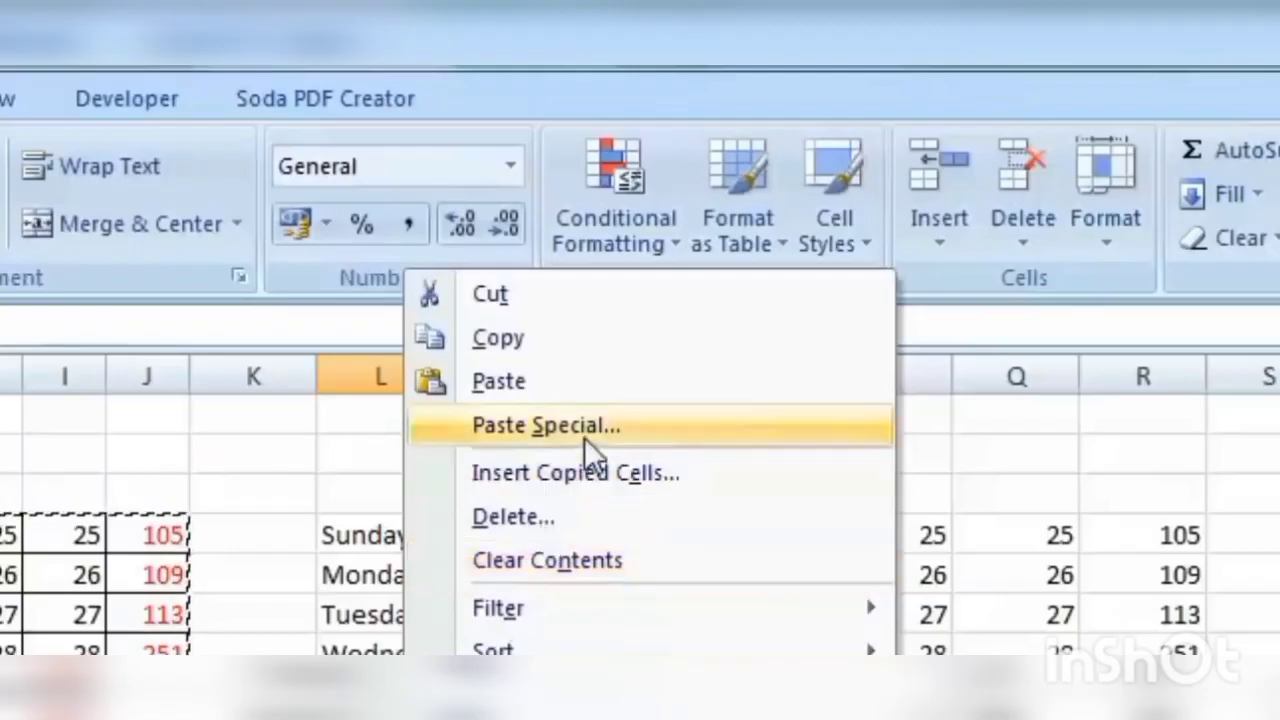
pyautogui.click(700, 256)
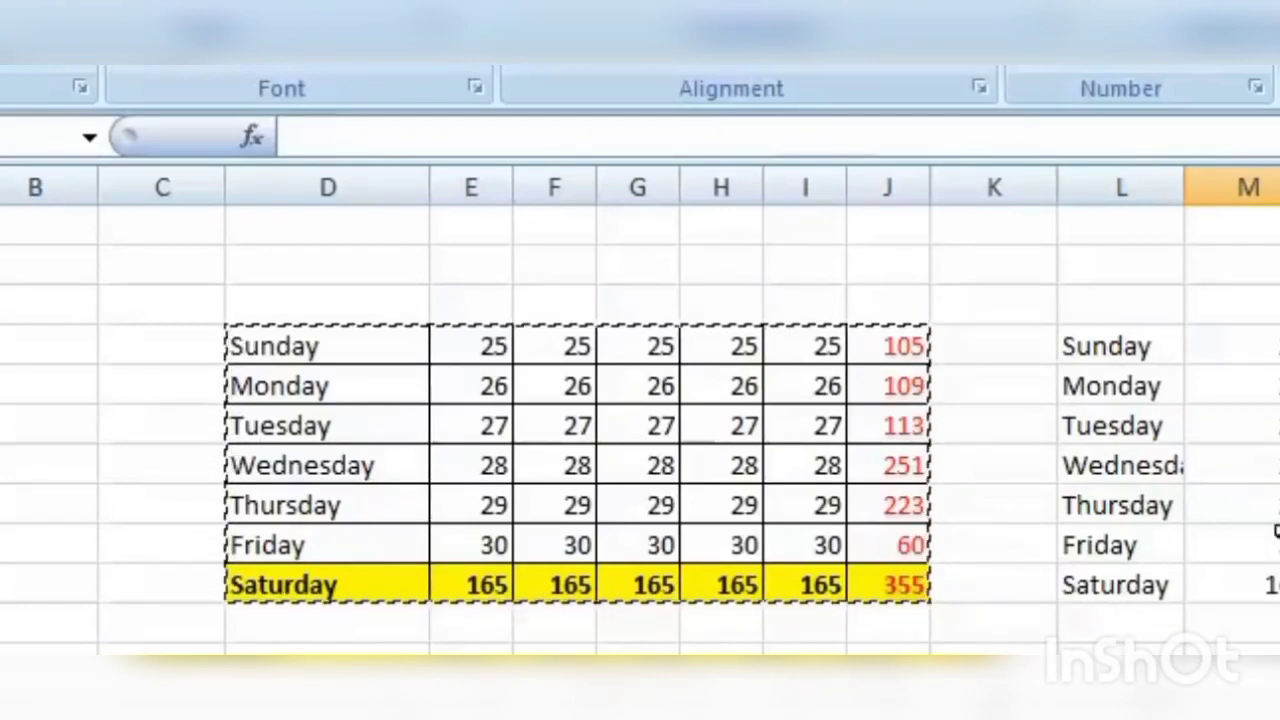
# Try a normal paste of the Saturday row D10:J10 over the Tuesday row L6:R6, and undo it.
pyautogui.moveTo(893, 578); pyautogui.dragTo(257, 346)
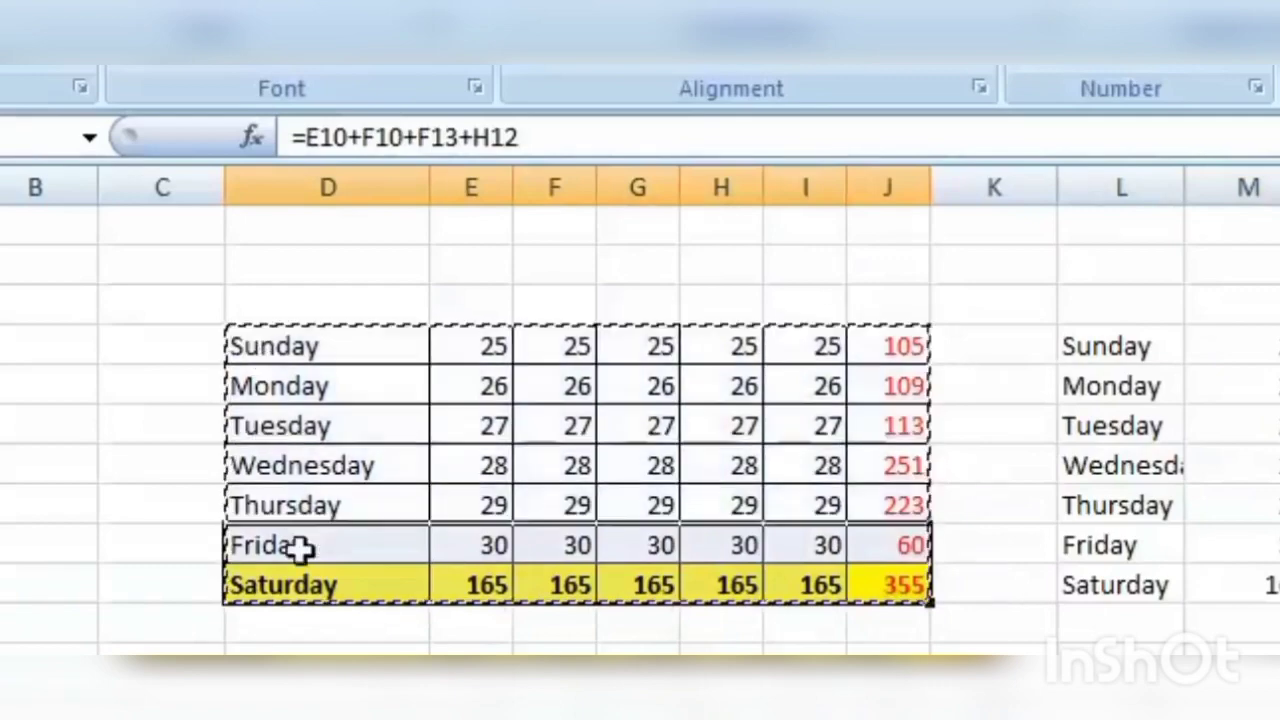
pyautogui.rightClick(415, 583)
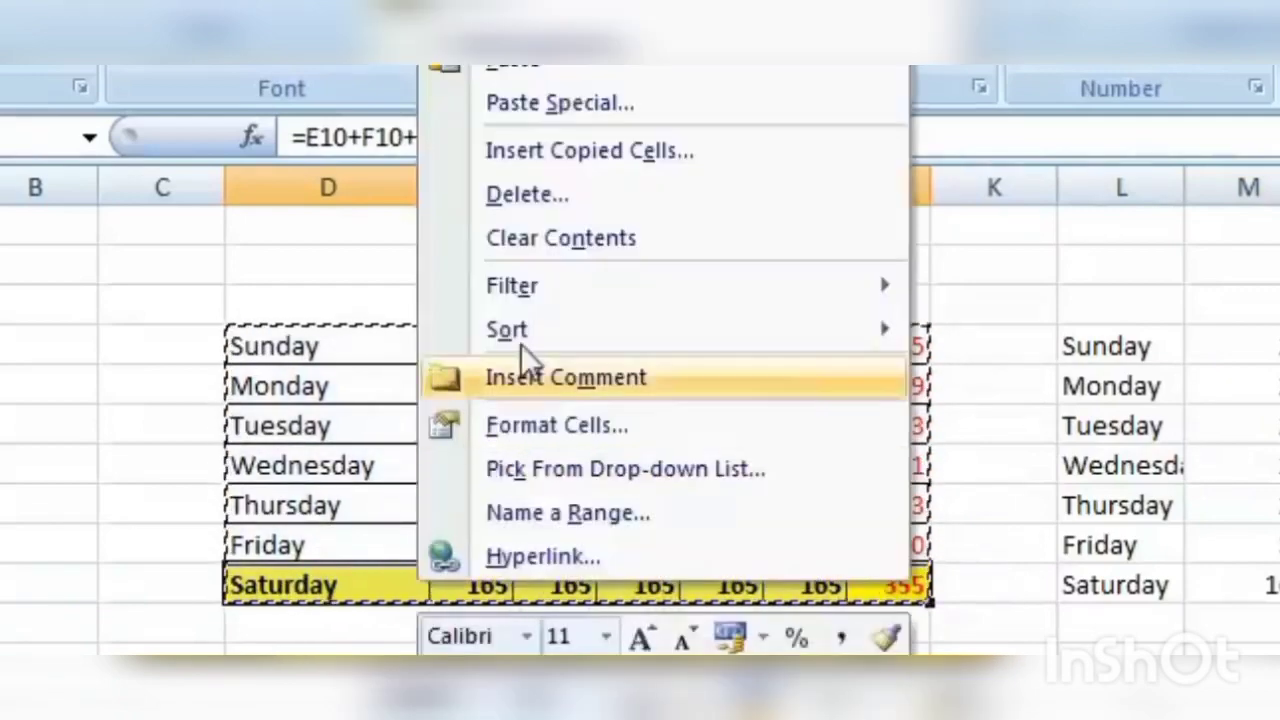
pyautogui.click(555, 72)
pyautogui.moveTo(1150, 585); pyautogui.dragTo(1166, 474)
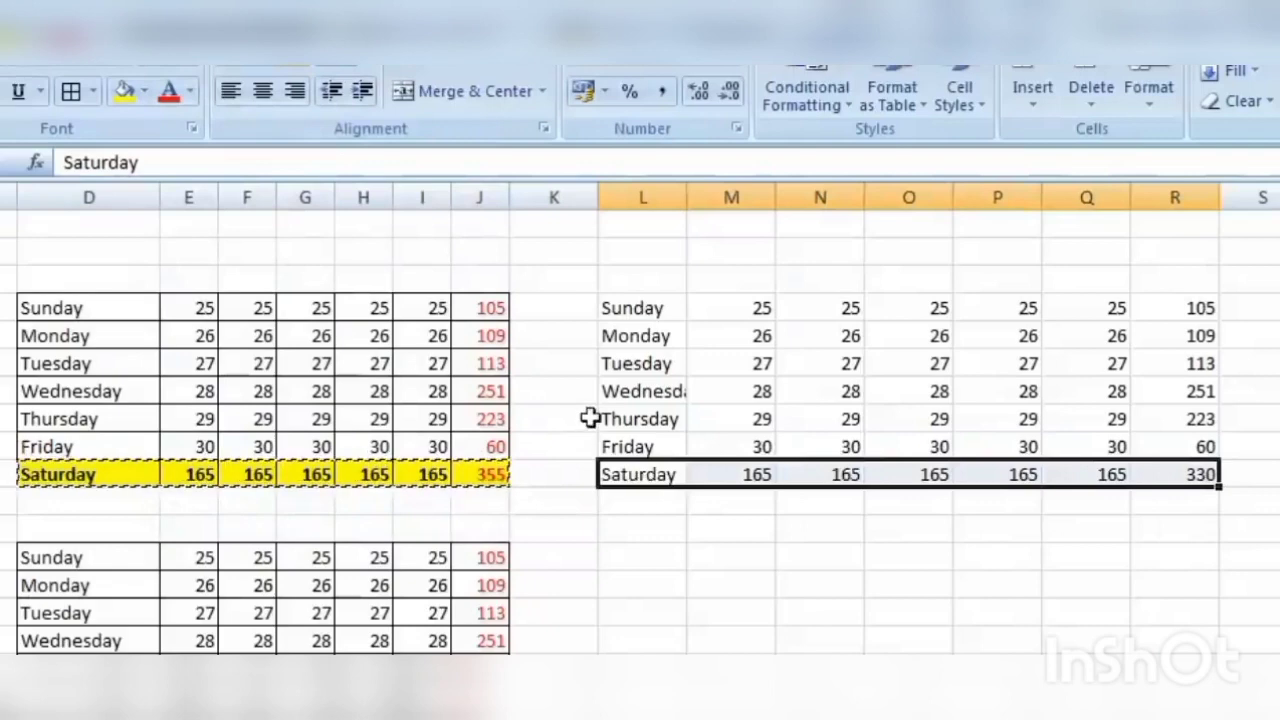
pyautogui.moveTo(630, 363); pyautogui.dragTo(1169, 366)
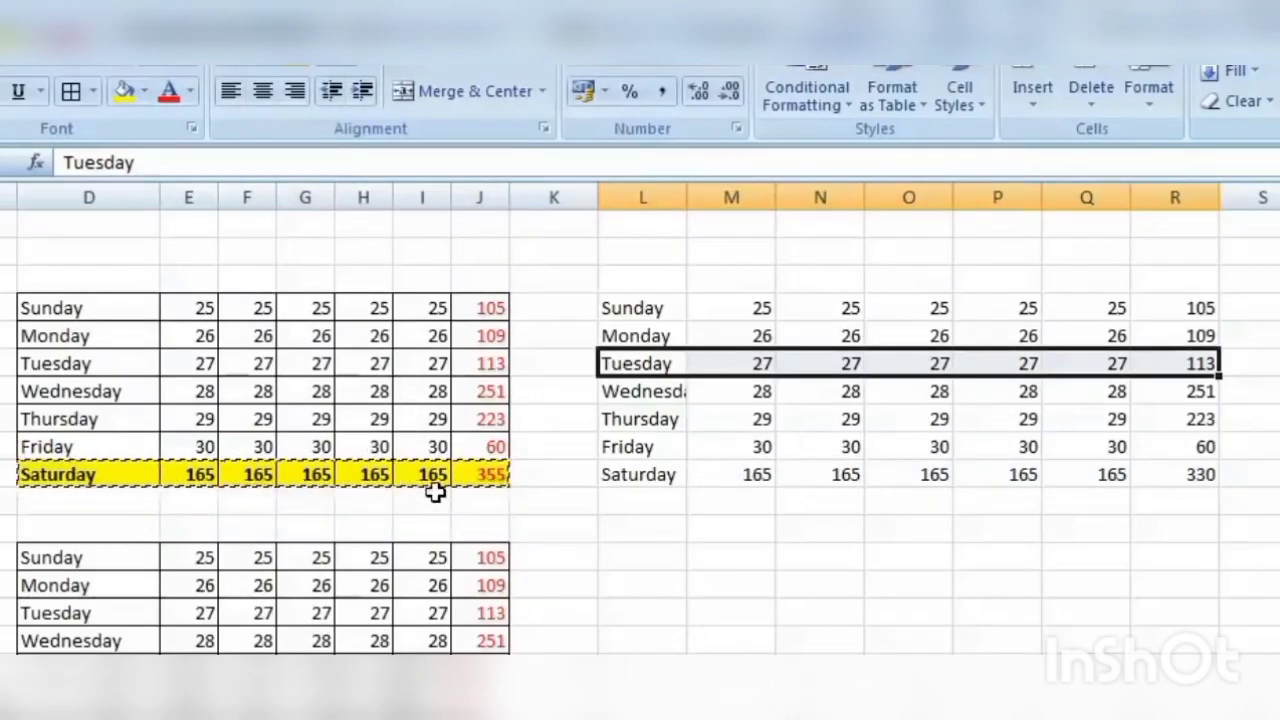
pyautogui.rightClick(720, 368)
pyautogui.click(897, 440)
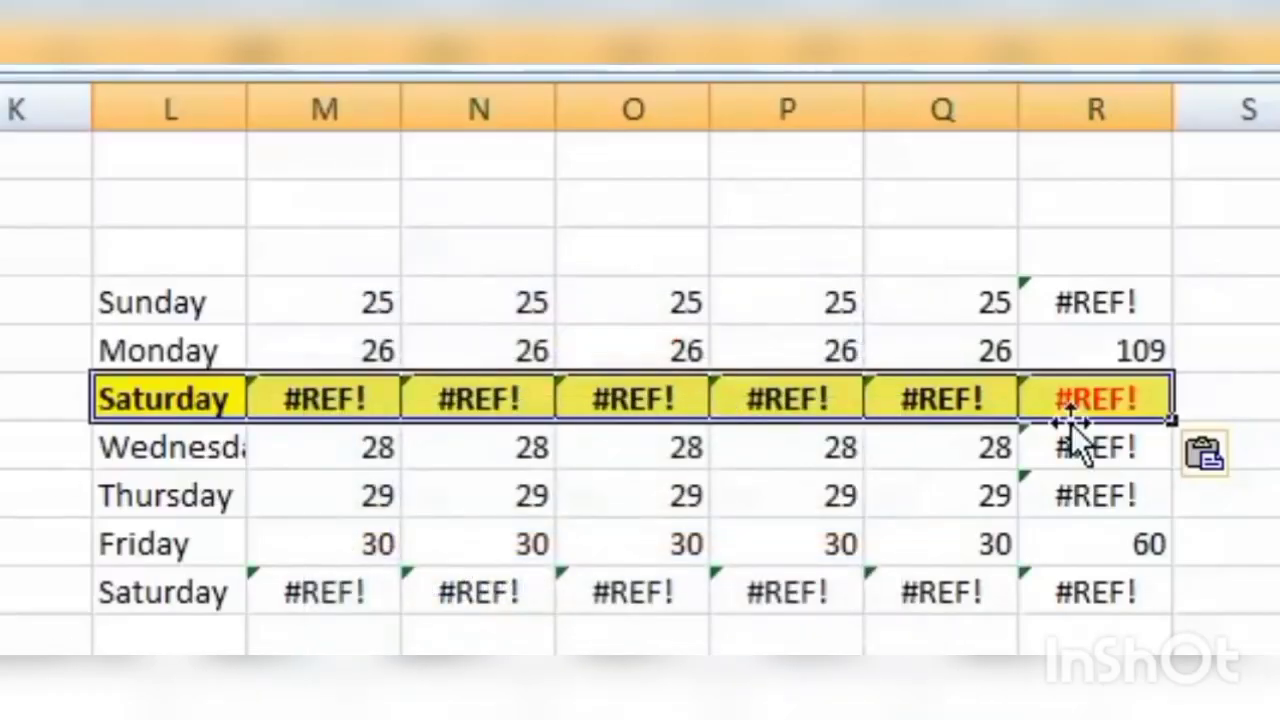
pyautogui.hotkey('ctrl', 'z')
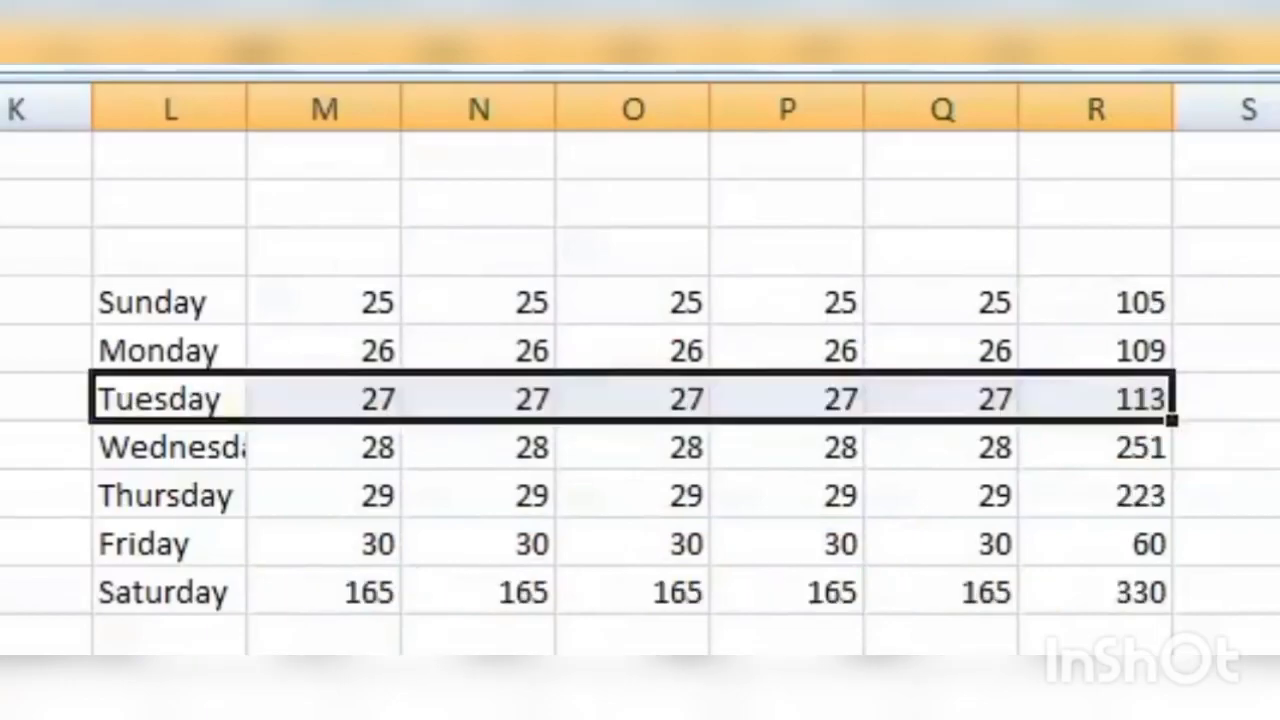
# Copy the Saturday cell I10 and apply it to the Tuesday row L6:R6 with Paste Special, using the Formats option.
pyautogui.rightClick(491, 480)
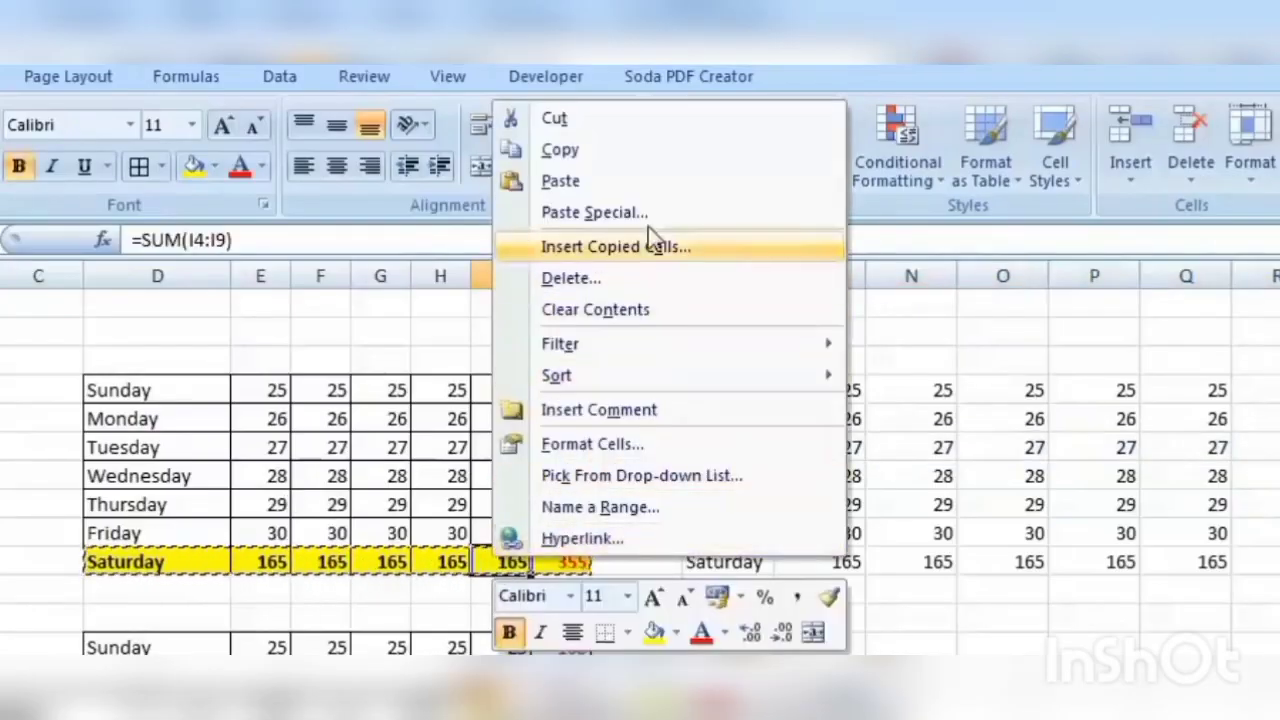
pyautogui.click(659, 154)
pyautogui.click(714, 450)
pyautogui.moveTo(714, 450); pyautogui.dragTo(1260, 447)
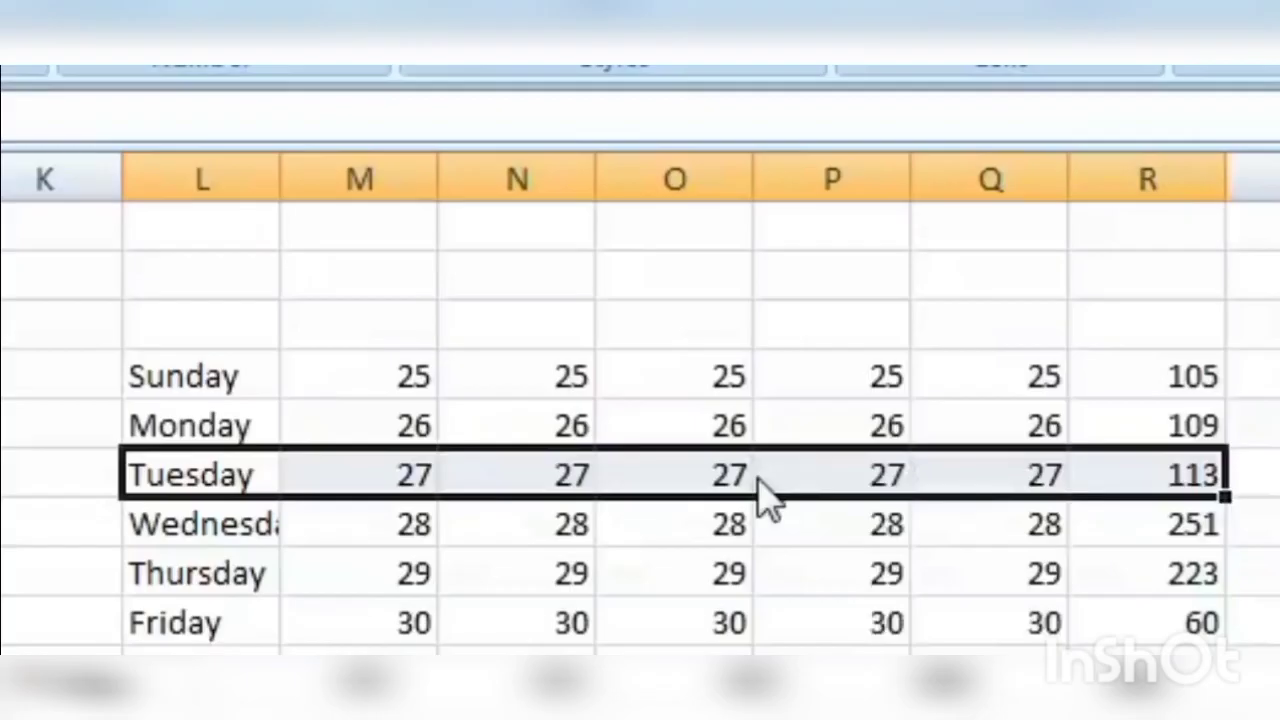
pyautogui.rightClick(1053, 450)
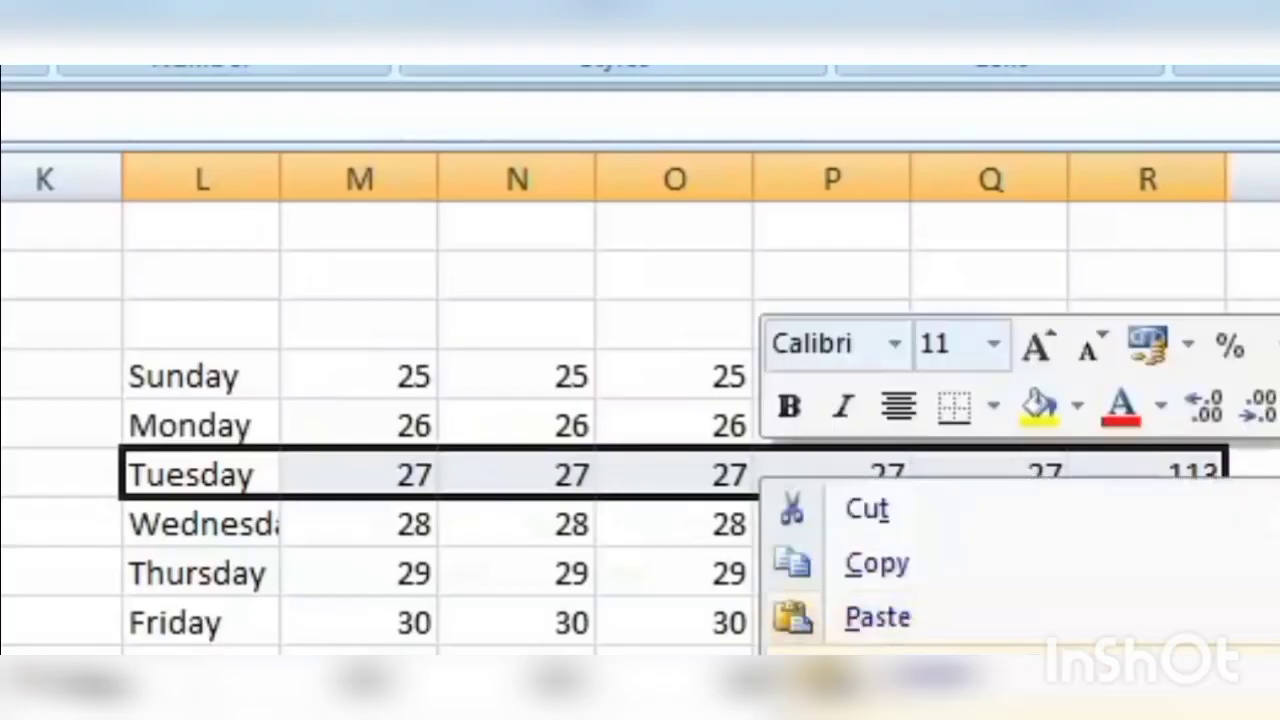
pyautogui.click(1143, 556)
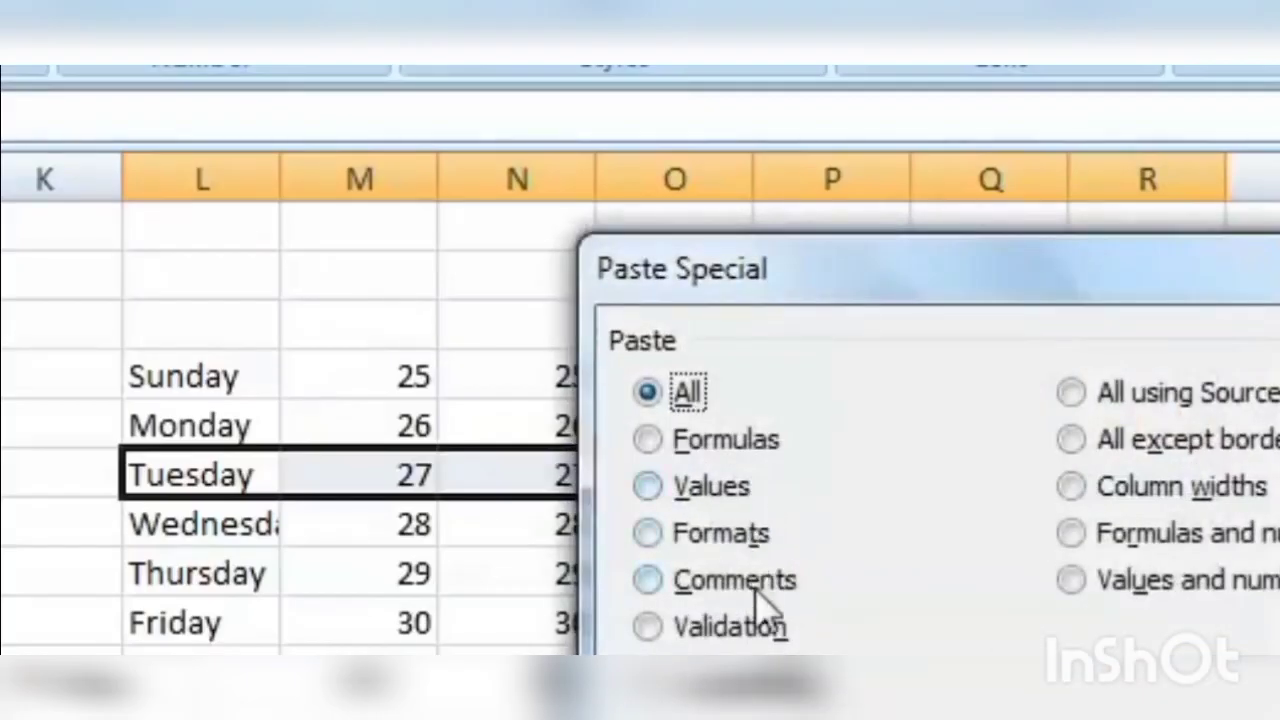
pyautogui.click(757, 540)
pyautogui.moveTo(849, 312); pyautogui.dragTo(332, 635)
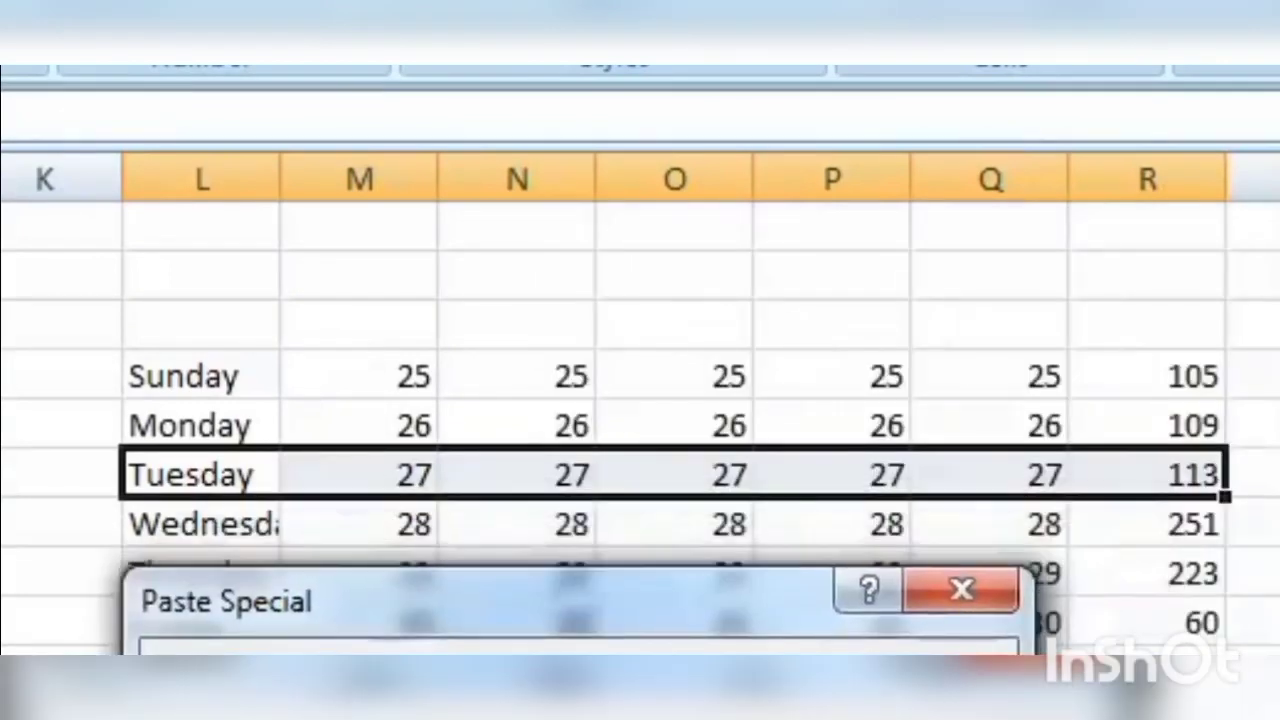
pyautogui.press('Return')
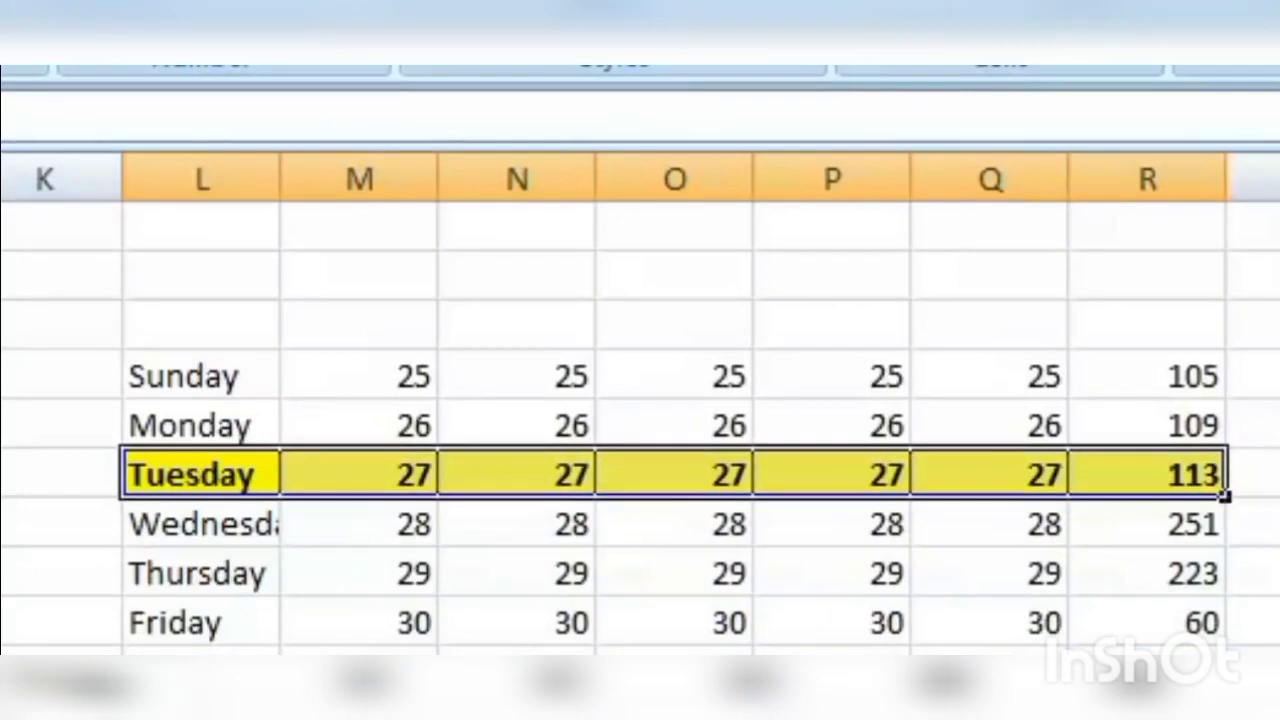
# Copy the Saturday row D10:J10 and apply it to the Sunday row starting at L4 with Paste Special Formats.
pyautogui.click(551, 586)
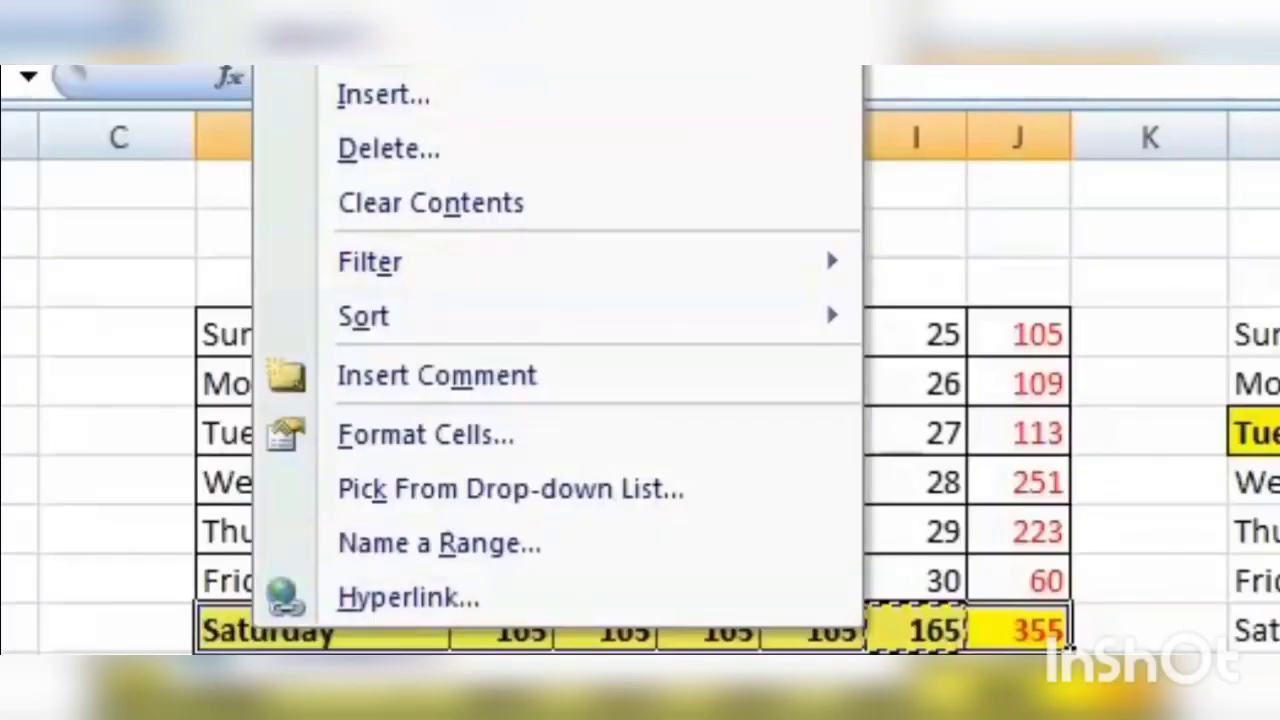
pyautogui.press('Escape')
pyautogui.click(245, 353)
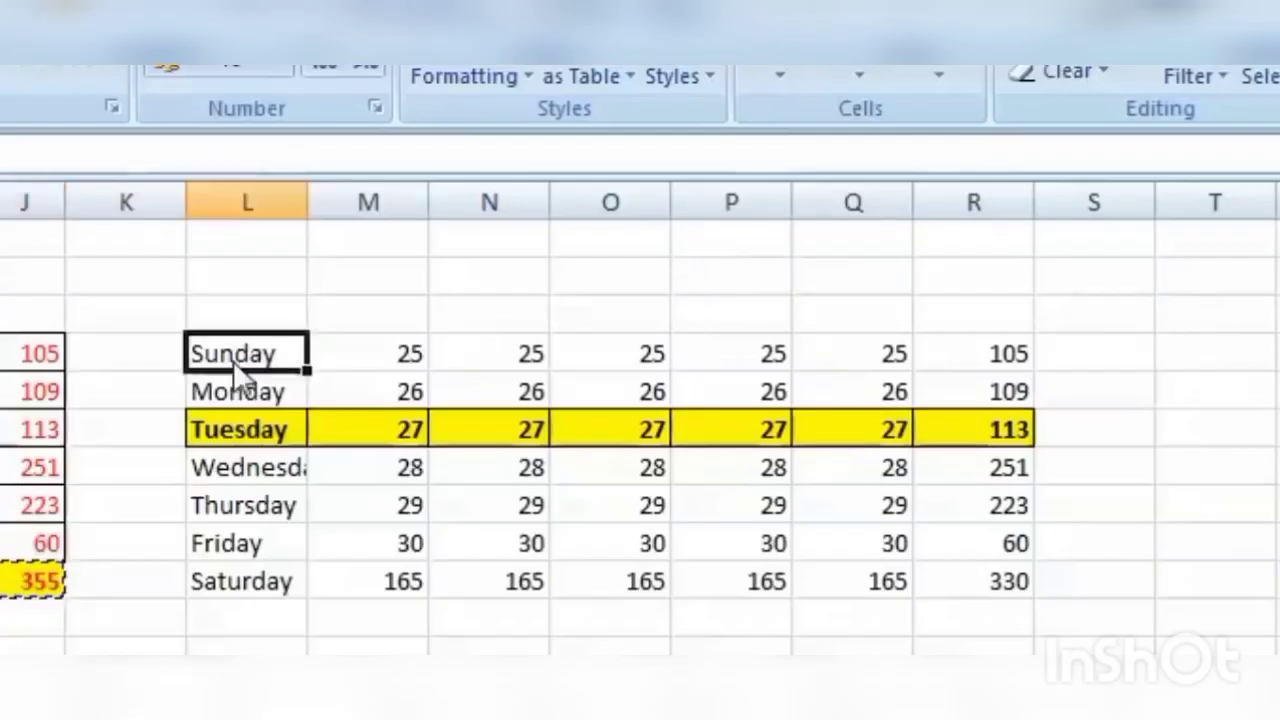
pyautogui.rightClick(247, 357)
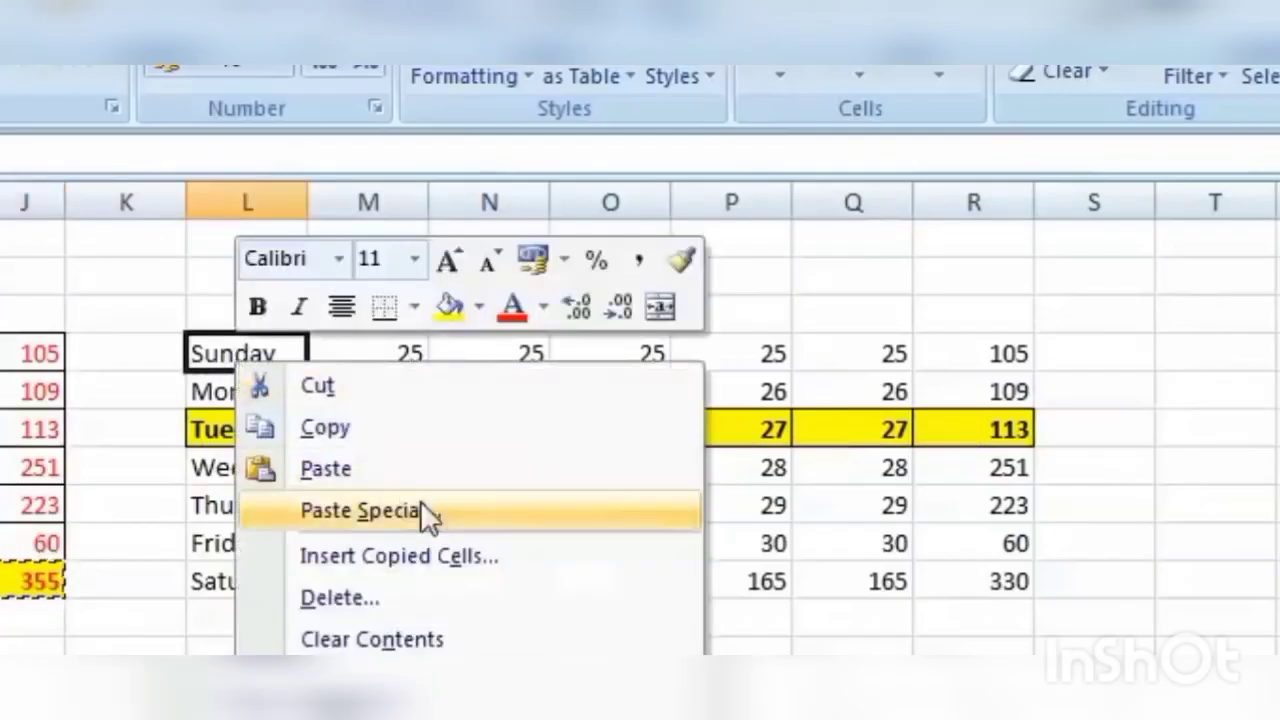
pyautogui.click(430, 517)
pyautogui.click(183, 402)
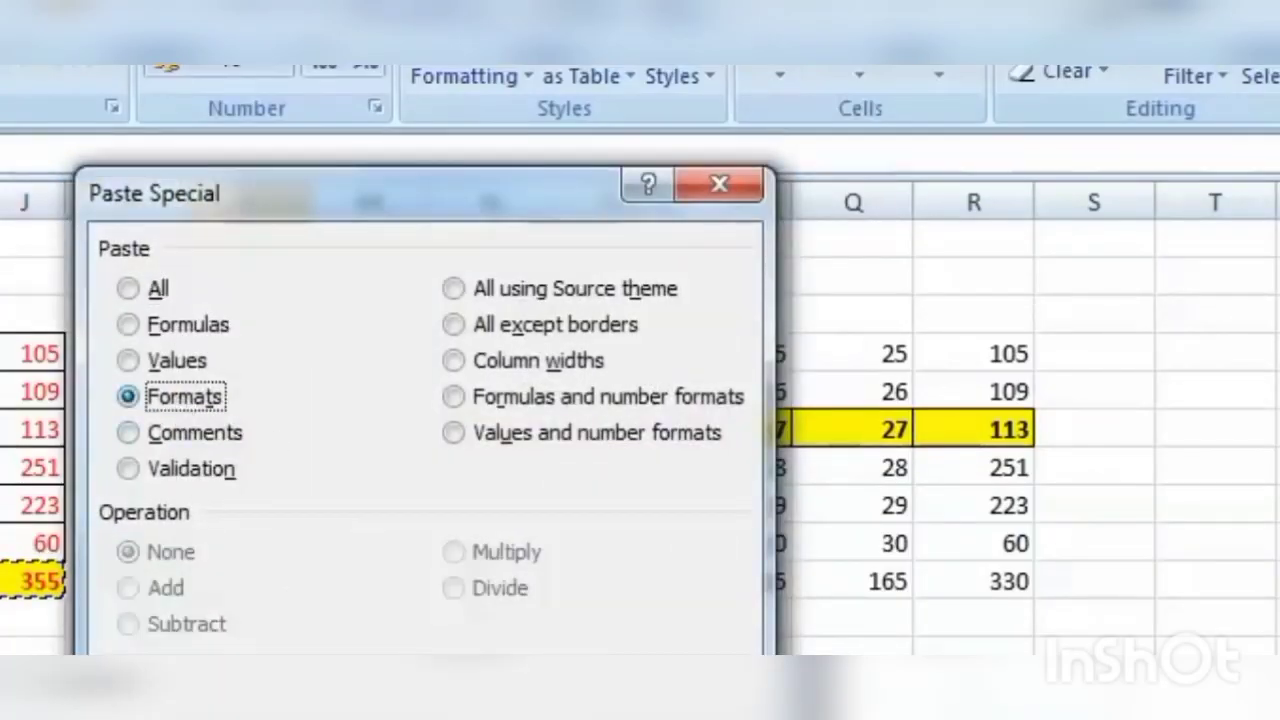
pyautogui.press('Return')
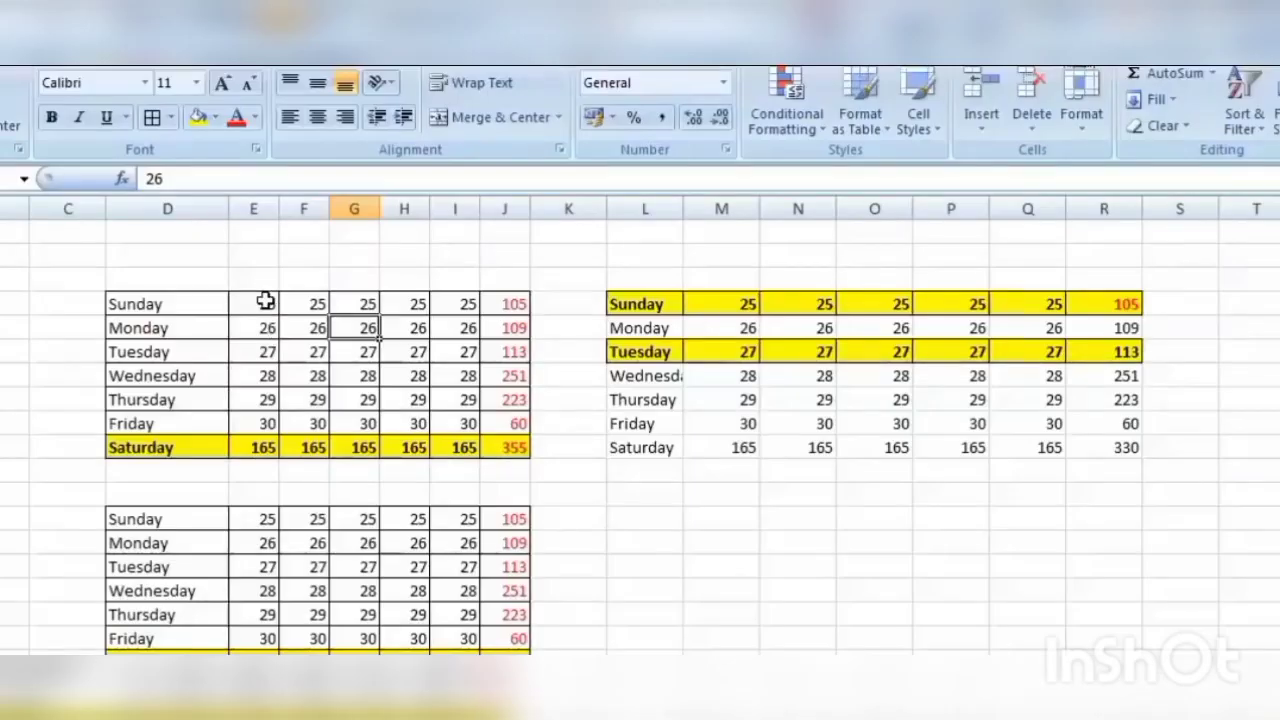
# Add a Duplicate Values conditional formatting rule to E4:E9 with Light Red Fill with Dark Red Text.
pyautogui.moveTo(259, 301); pyautogui.dragTo(257, 416)
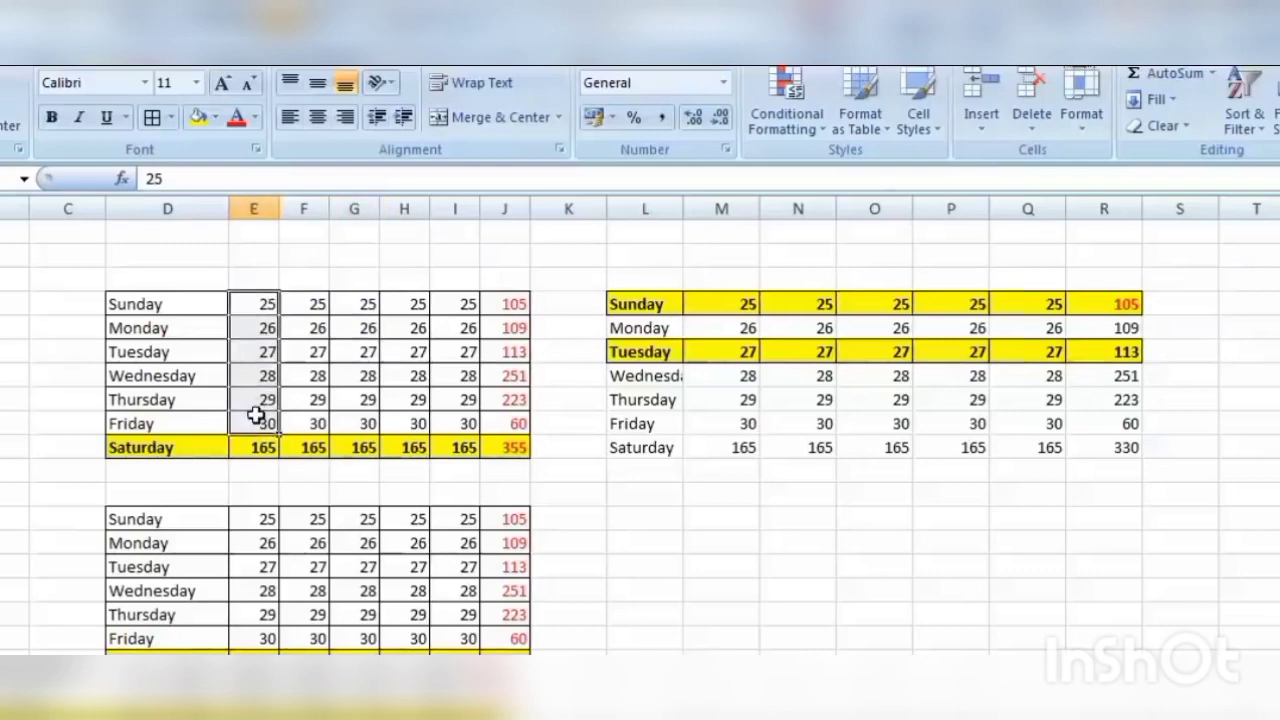
pyautogui.click(787, 118)
pyautogui.moveTo(857, 193)
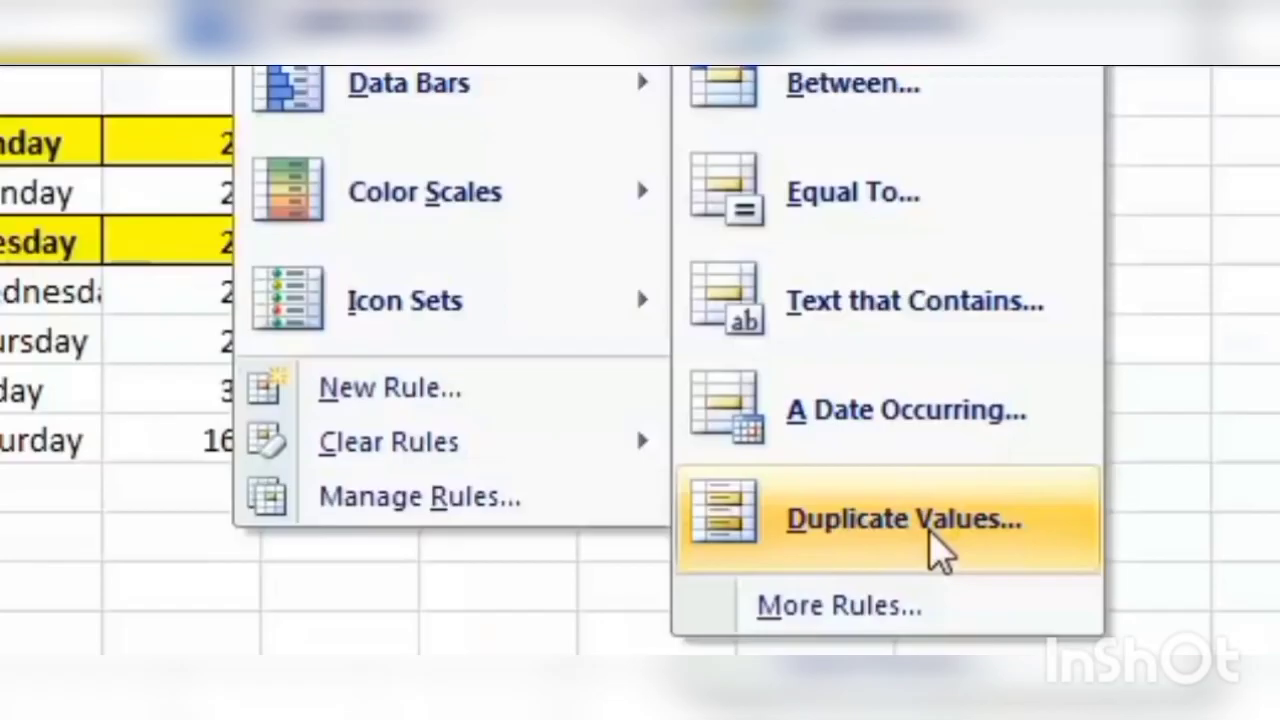
pyautogui.click(935, 545)
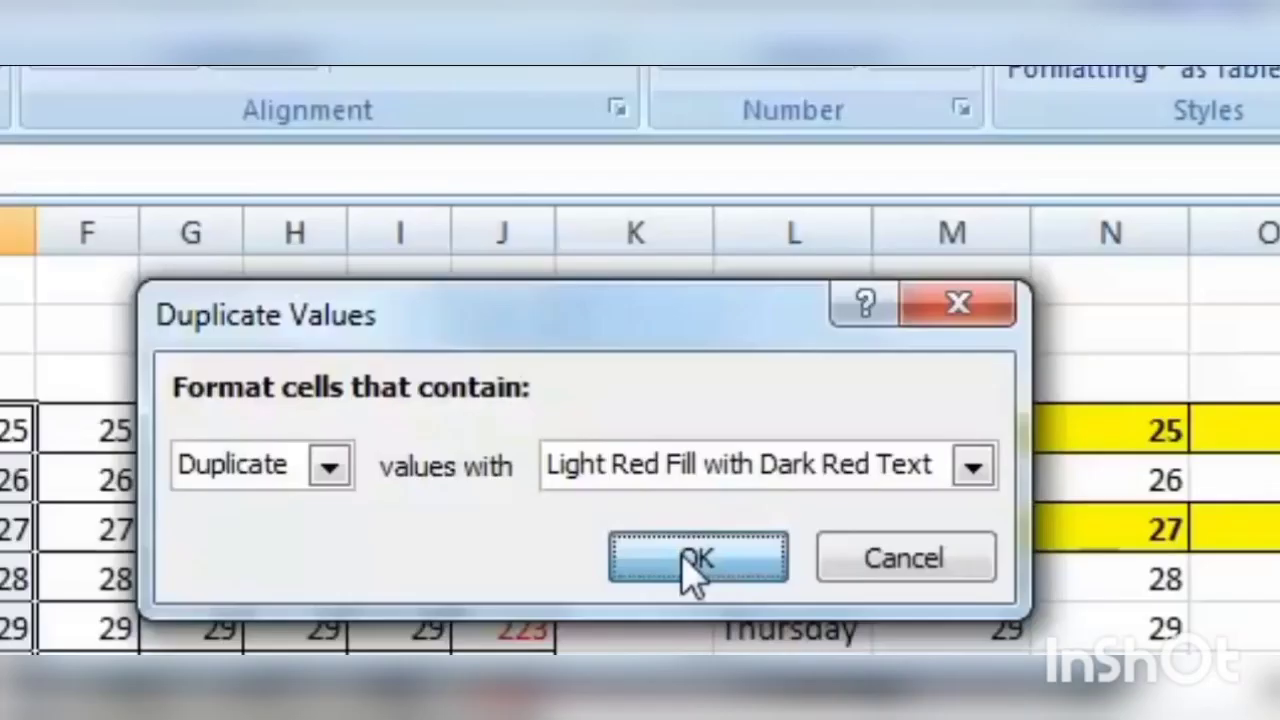
pyautogui.click(692, 562)
# Set Monday's value in E5 to 24 and select that cell again.
pyautogui.click(20, 480)
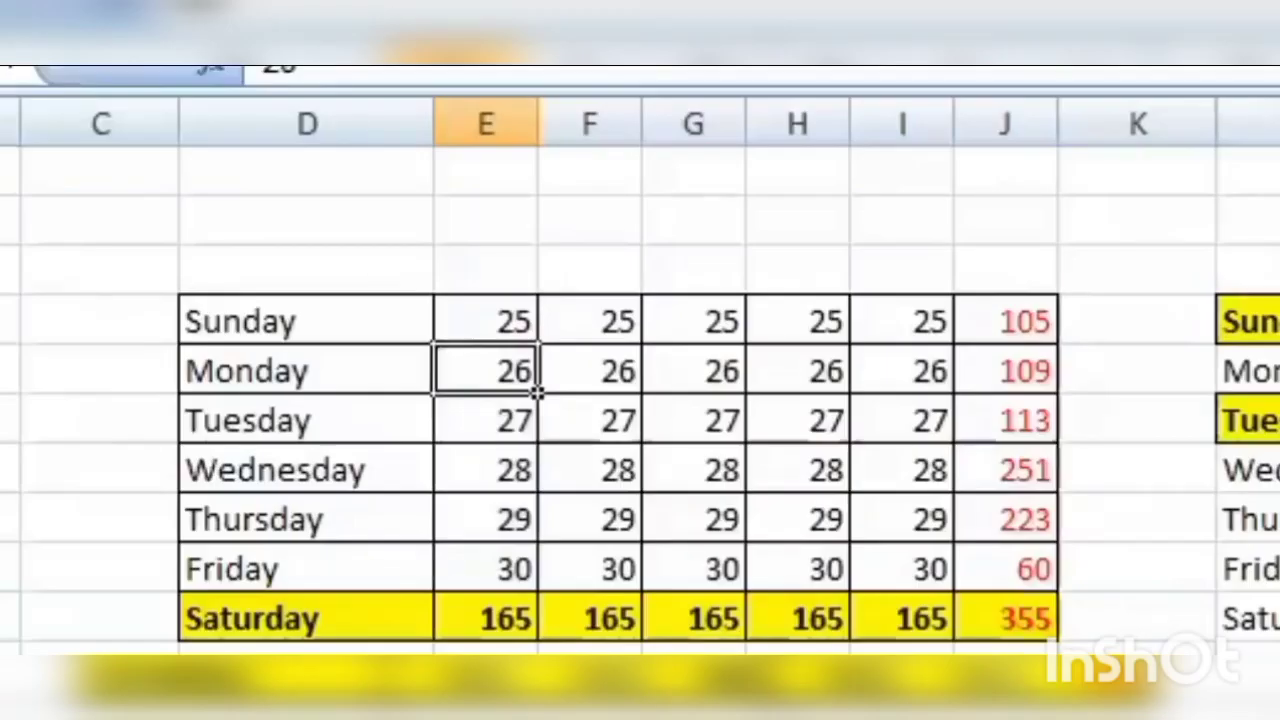
pyautogui.write('24')
pyautogui.press('Return')
pyautogui.press('Up')
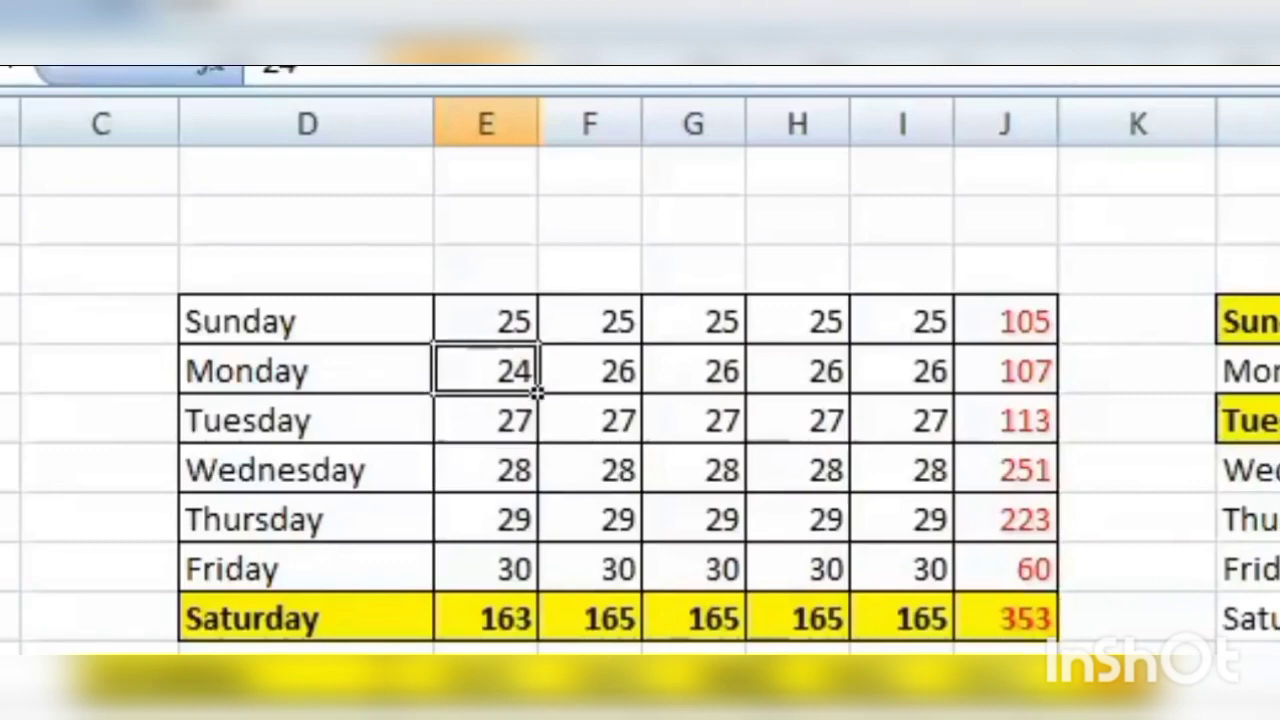
# Set Monday's value in E5 to 27.
pyautogui.write('2')
pyautogui.press('Return')
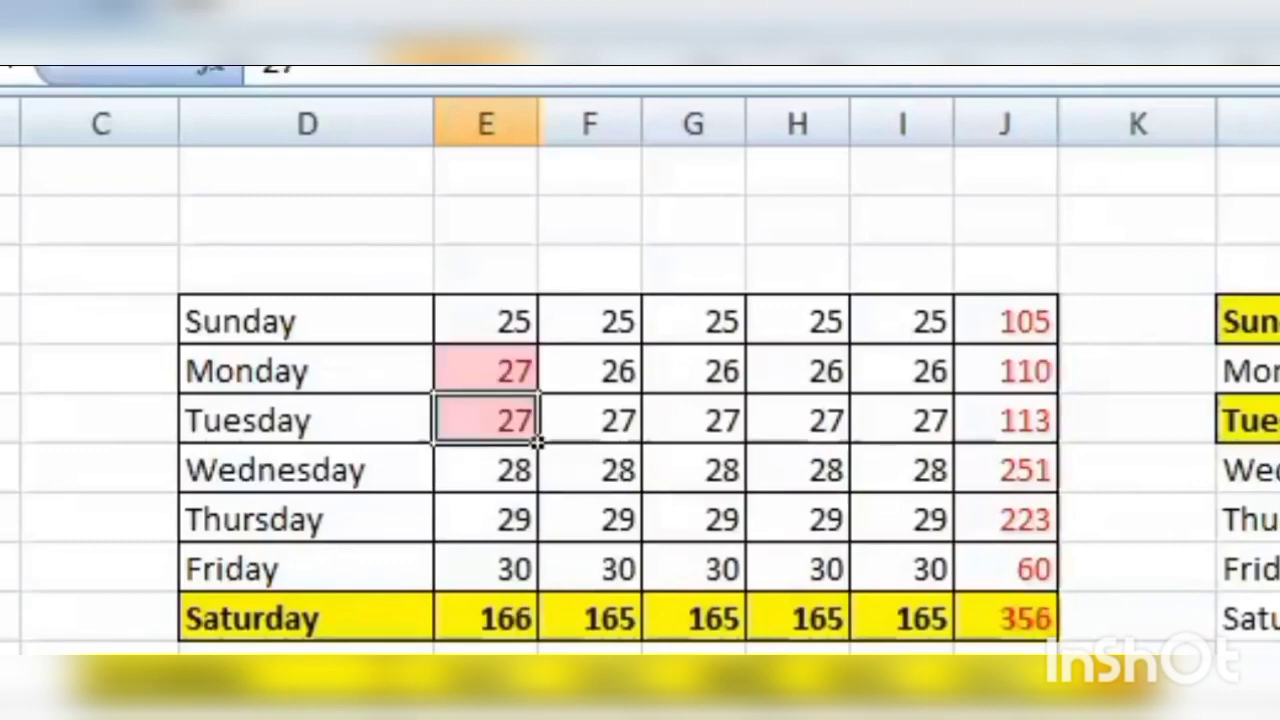
pyautogui.click(600, 562)
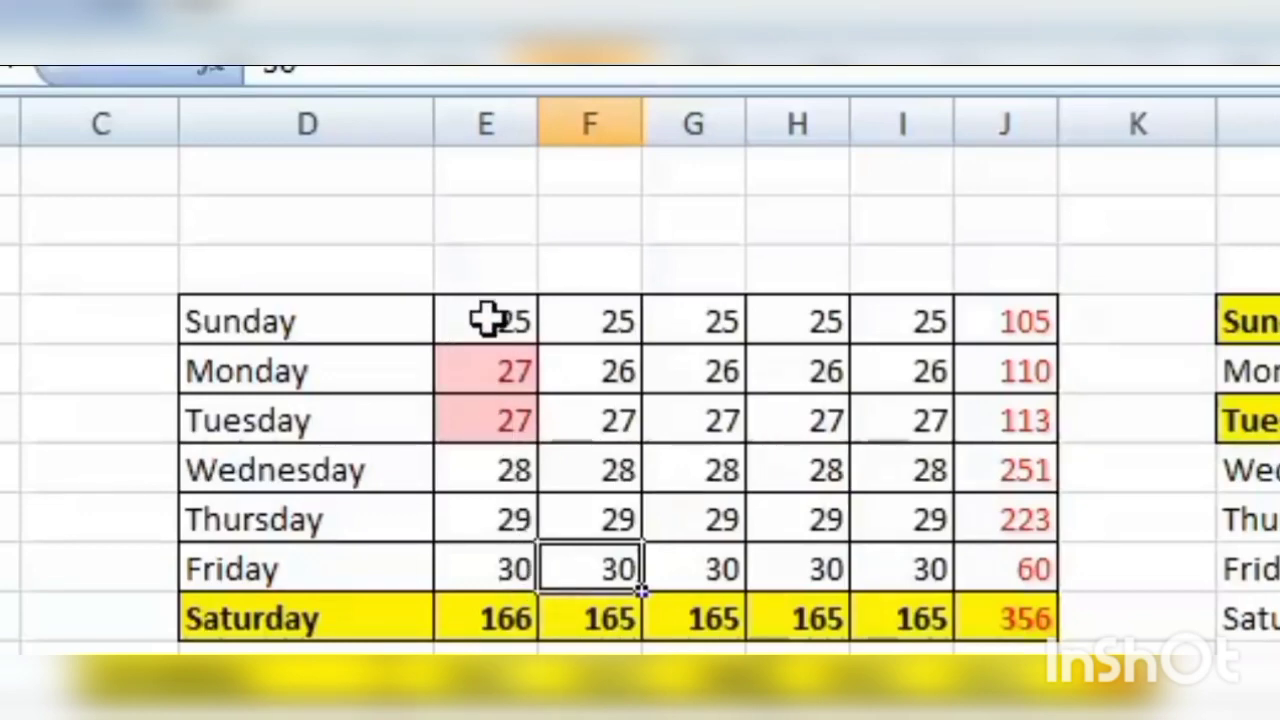
# Copy E4:E9 and apply its conditional formatting to I4:I10 with Paste Special, using the Formats option.
pyautogui.moveTo(487, 318); pyautogui.dragTo(483, 580)
pyautogui.rightClick(510, 543)
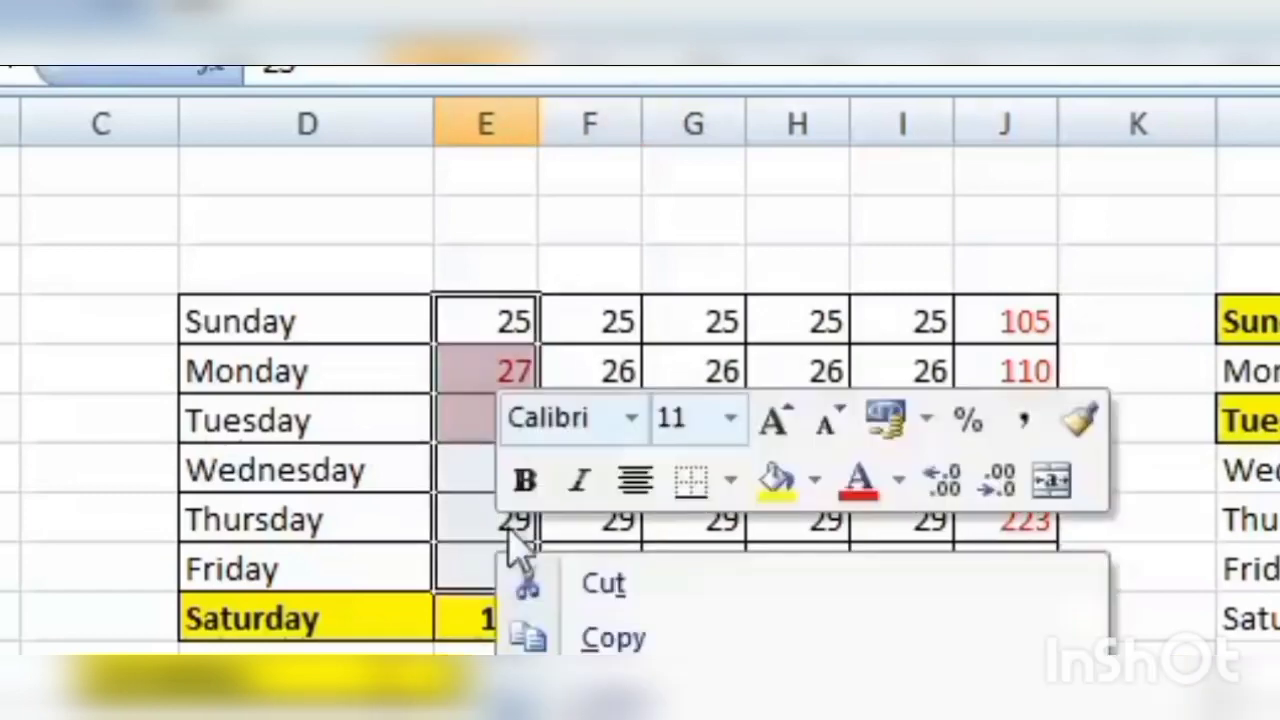
pyautogui.click(640, 638)
pyautogui.moveTo(900, 320); pyautogui.dragTo(913, 563)
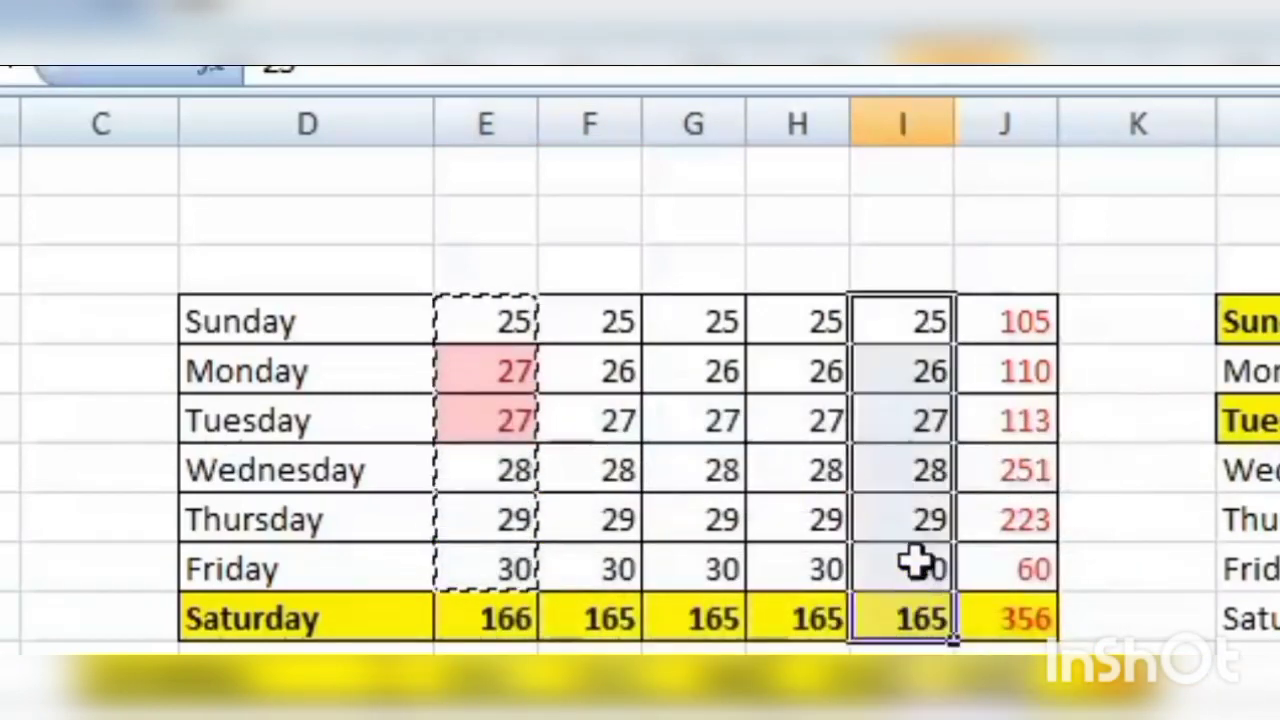
pyautogui.rightClick(913, 563)
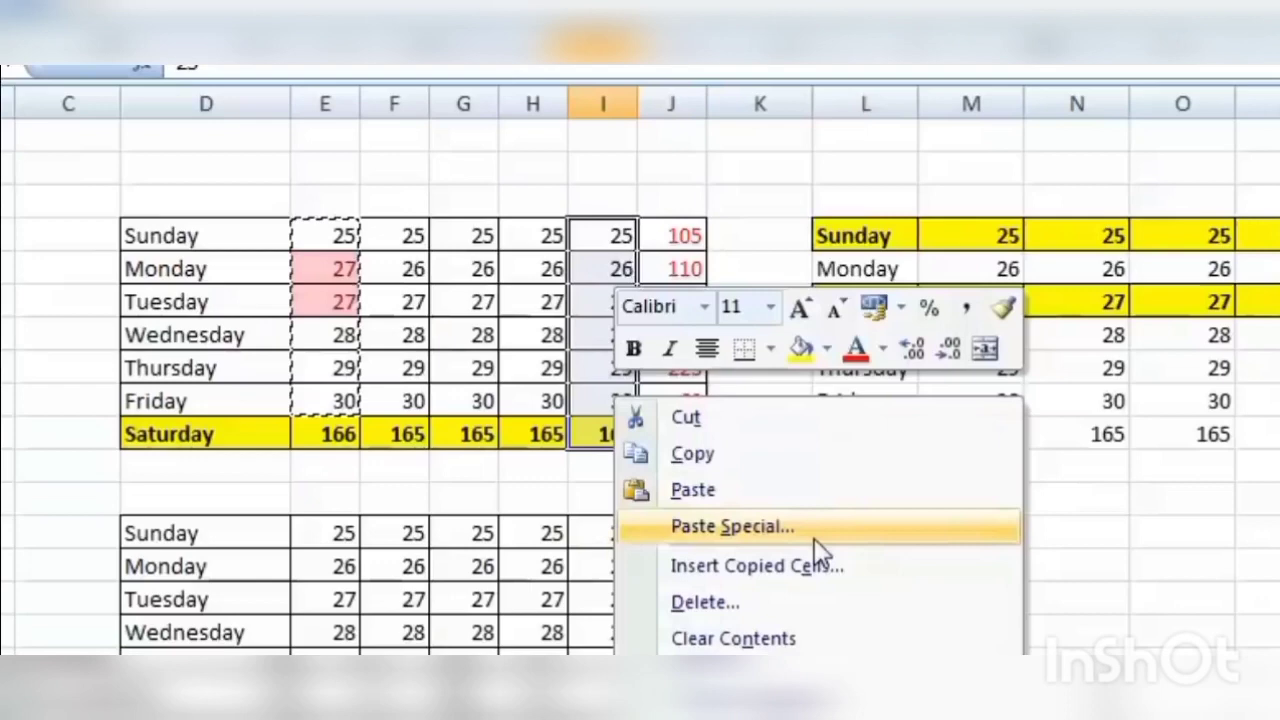
pyautogui.click(814, 538)
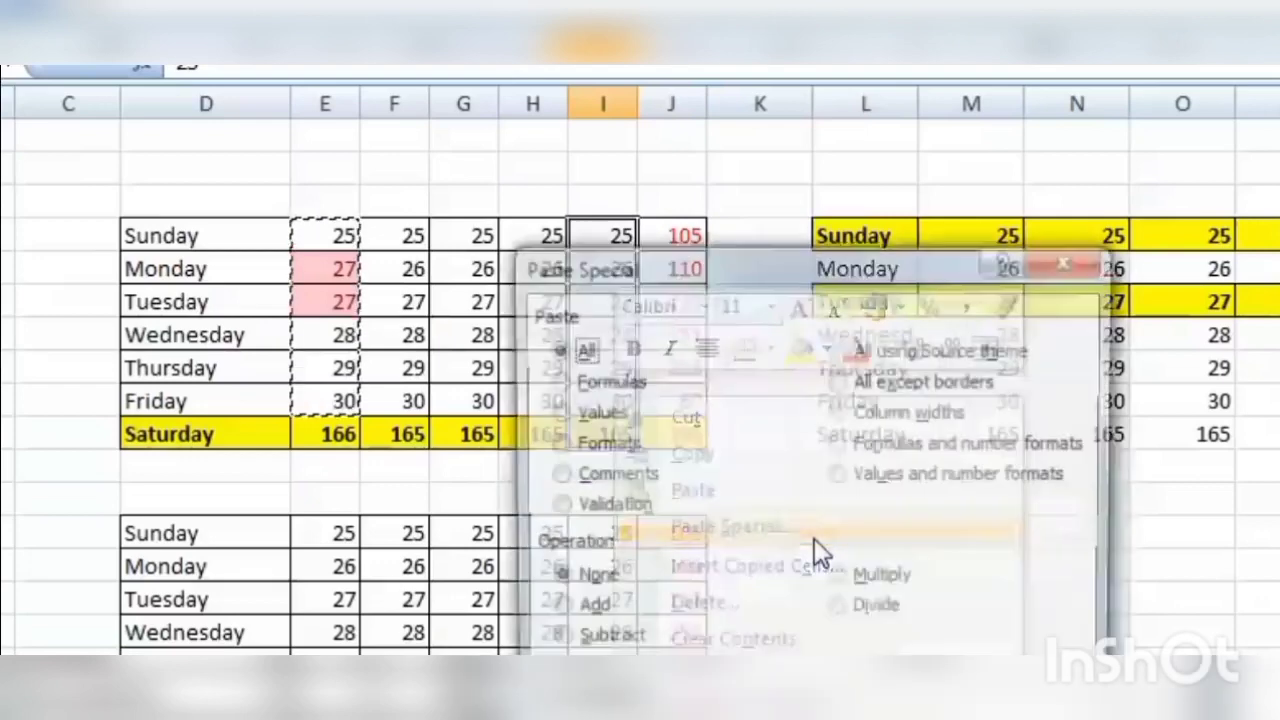
pyautogui.click(626, 445)
pyautogui.moveTo(723, 262); pyautogui.dragTo(1177, 85)
pyautogui.click(1180, 570)
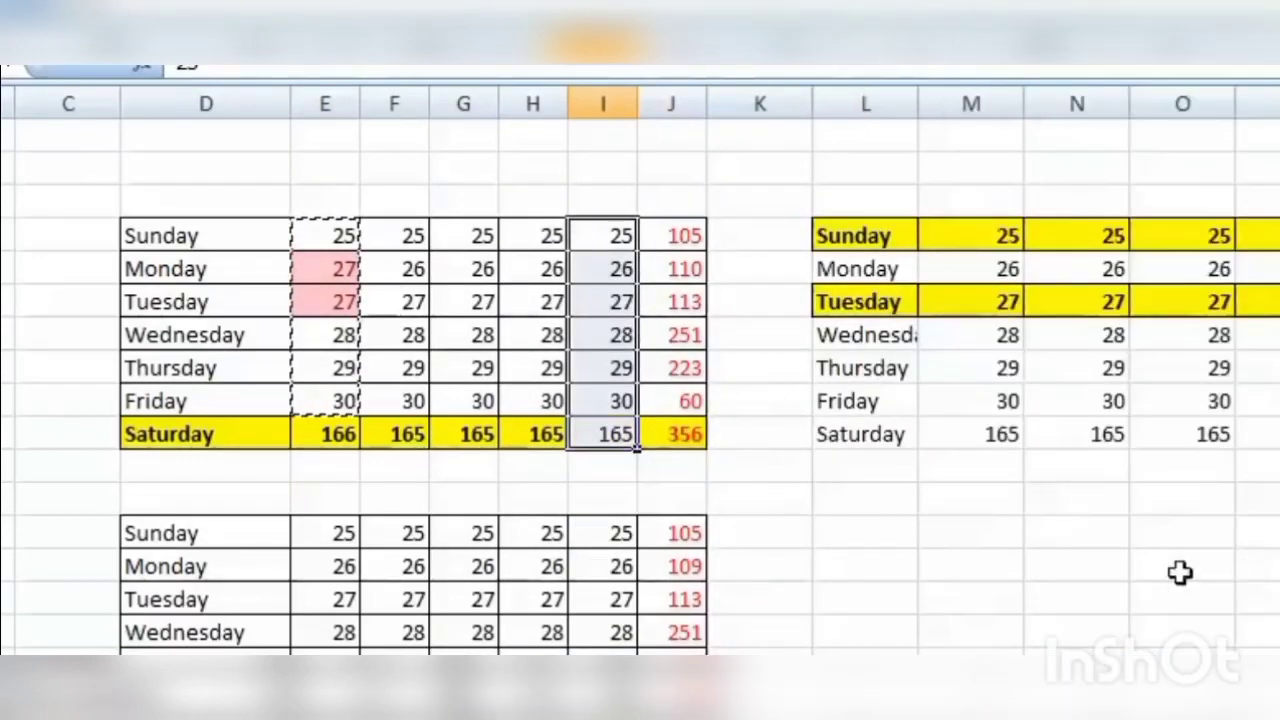
# Set Thursday's value in I8 to 27.
pyautogui.click(608, 338)
pyautogui.click(617, 366)
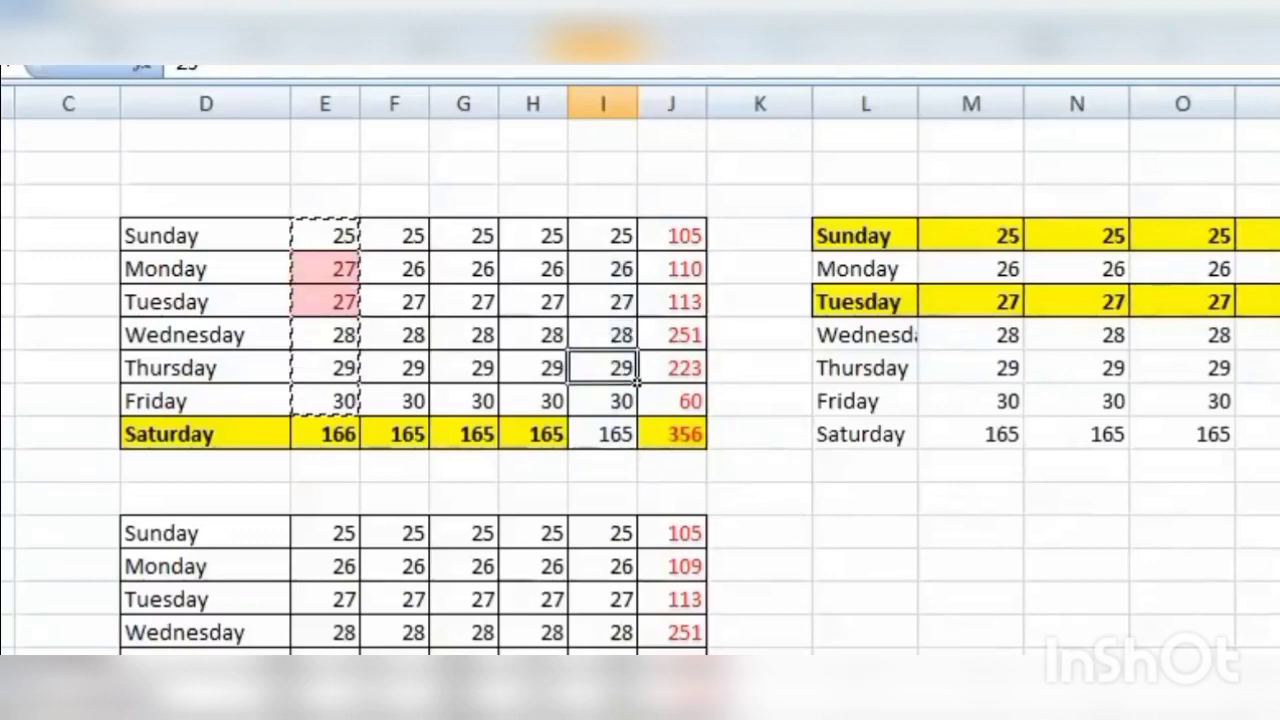
pyautogui.write('2')
pyautogui.press('Return')
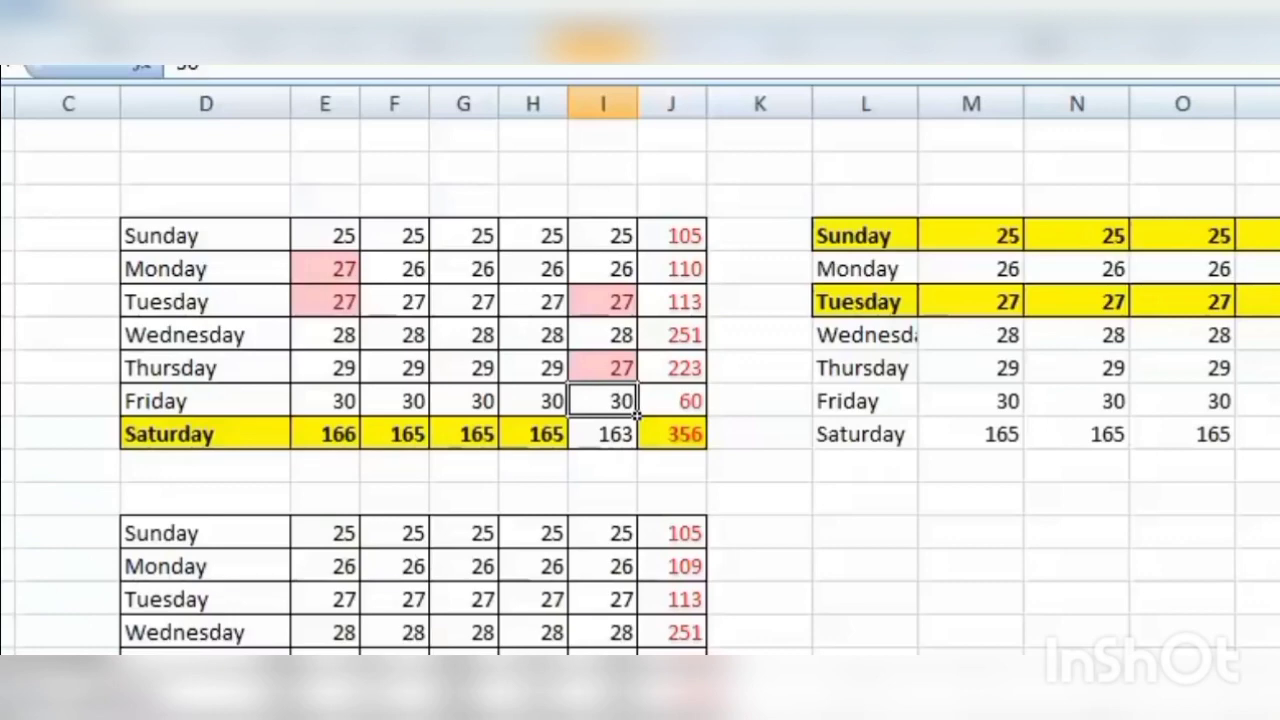
pyautogui.rightClick(841, 524)
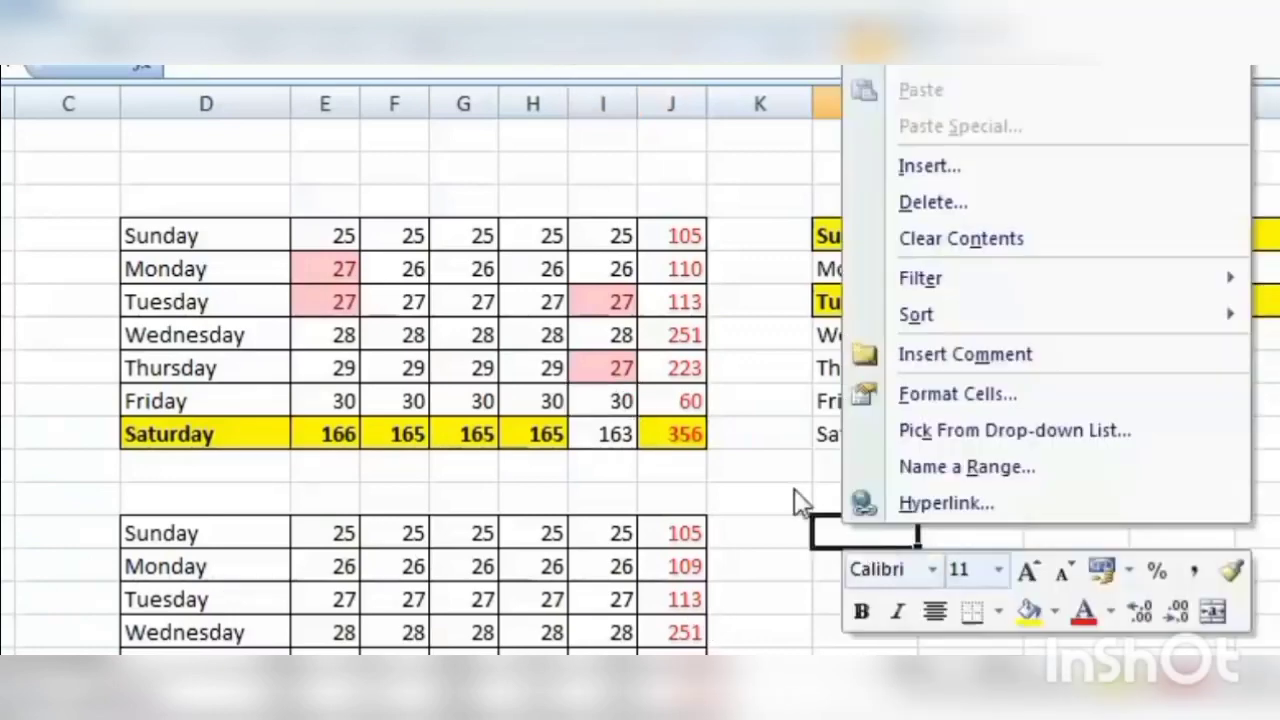
pyautogui.click(448, 307)
pyautogui.rightClick(448, 309)
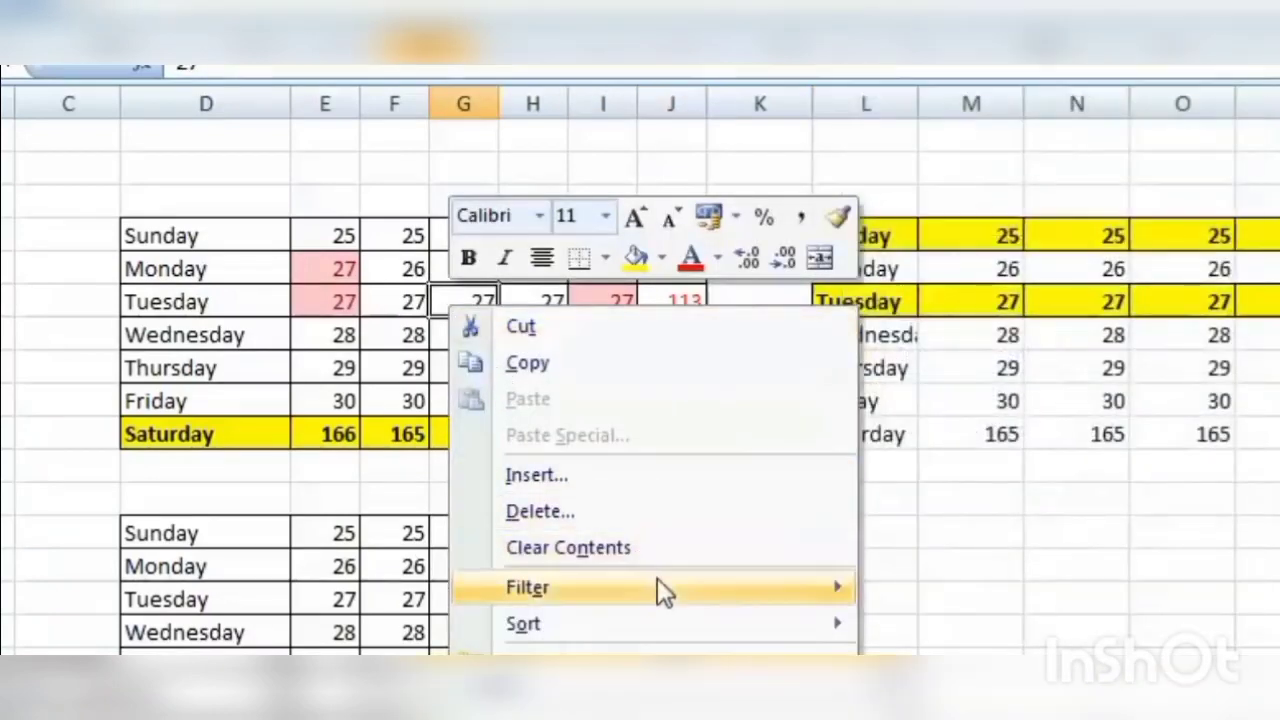
pyautogui.moveTo(663, 590)
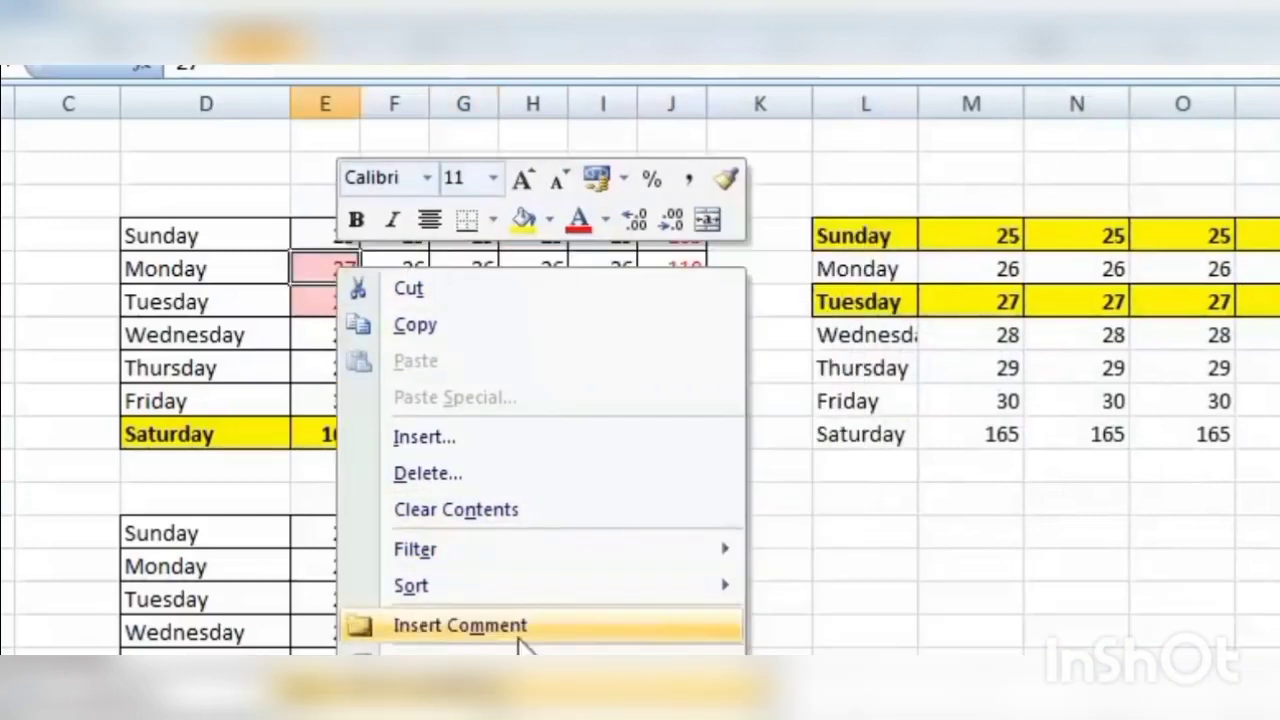
# Insert a comment on Monday's cell E5 with the text "klkjlkjlkjl lkjlk".
pyautogui.click(520, 640)
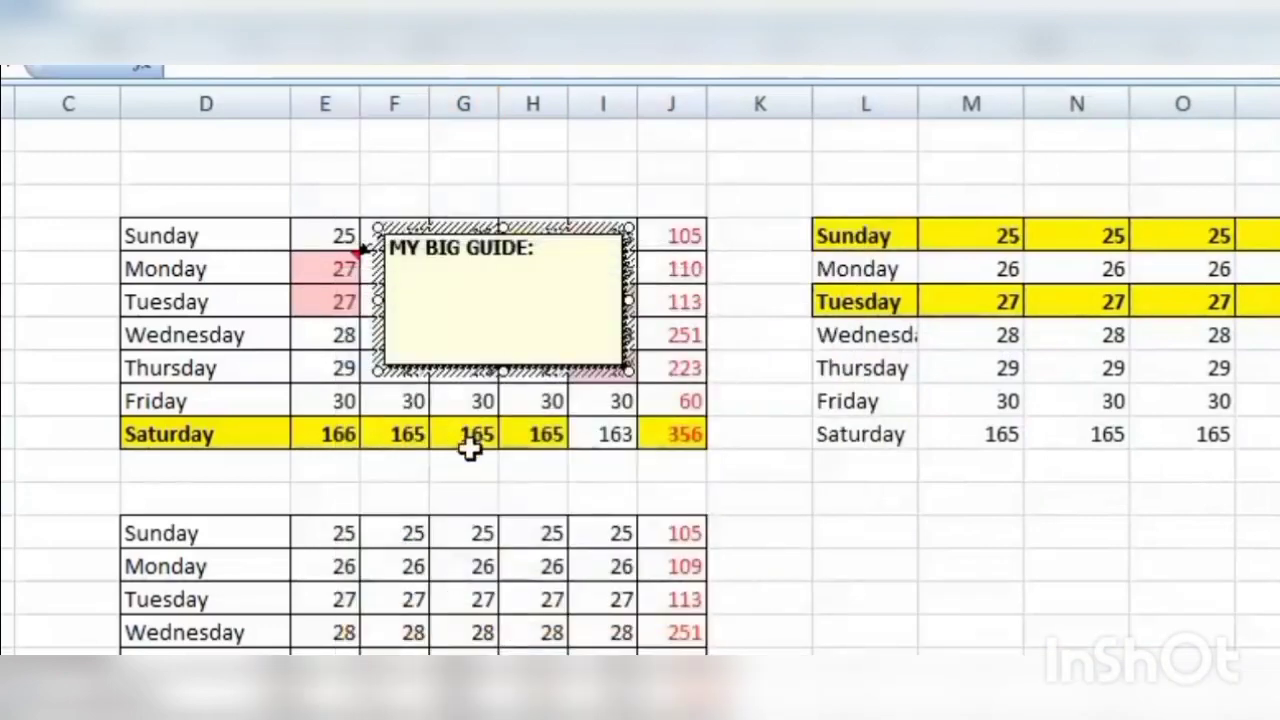
pyautogui.write('klkjlkjlkjl lkjlk')
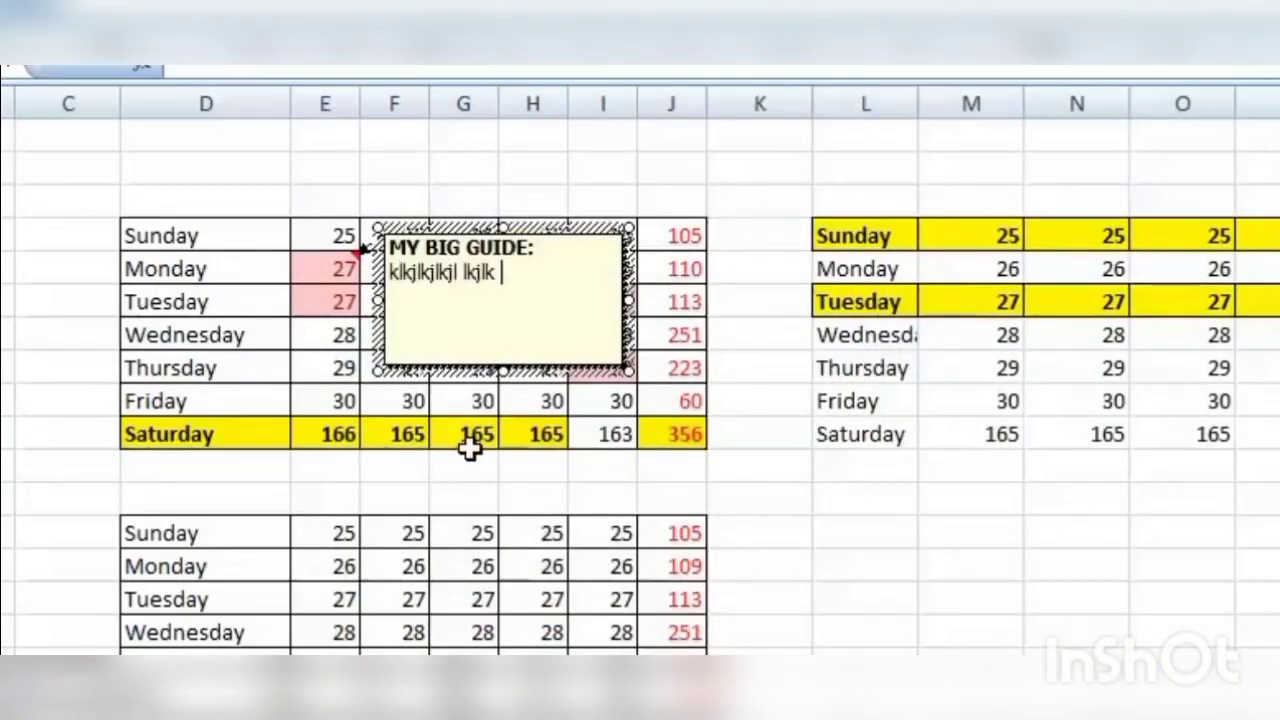
pyautogui.click(488, 436)
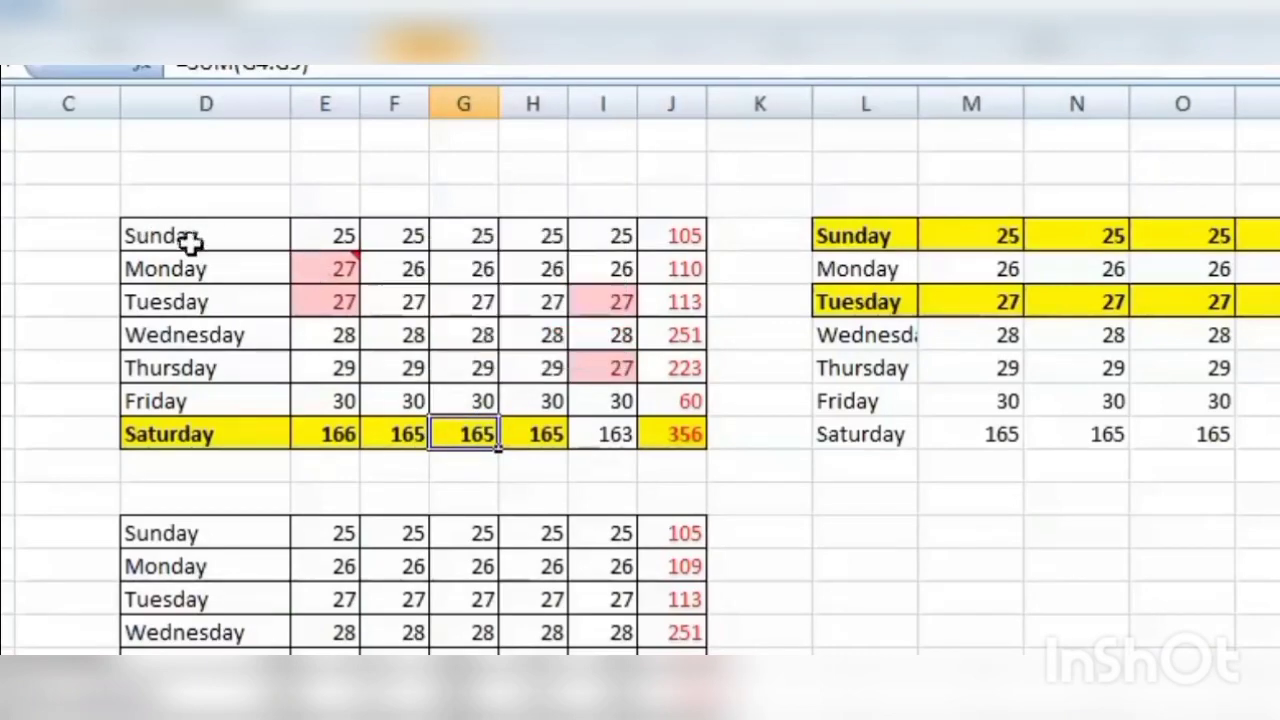
# Copy the table D4:J10 and paste only its comments into the empty area starting at L13 with Paste Special Comments.
pyautogui.moveTo(186, 240); pyautogui.dragTo(685, 436)
pyautogui.rightClick(493, 377)
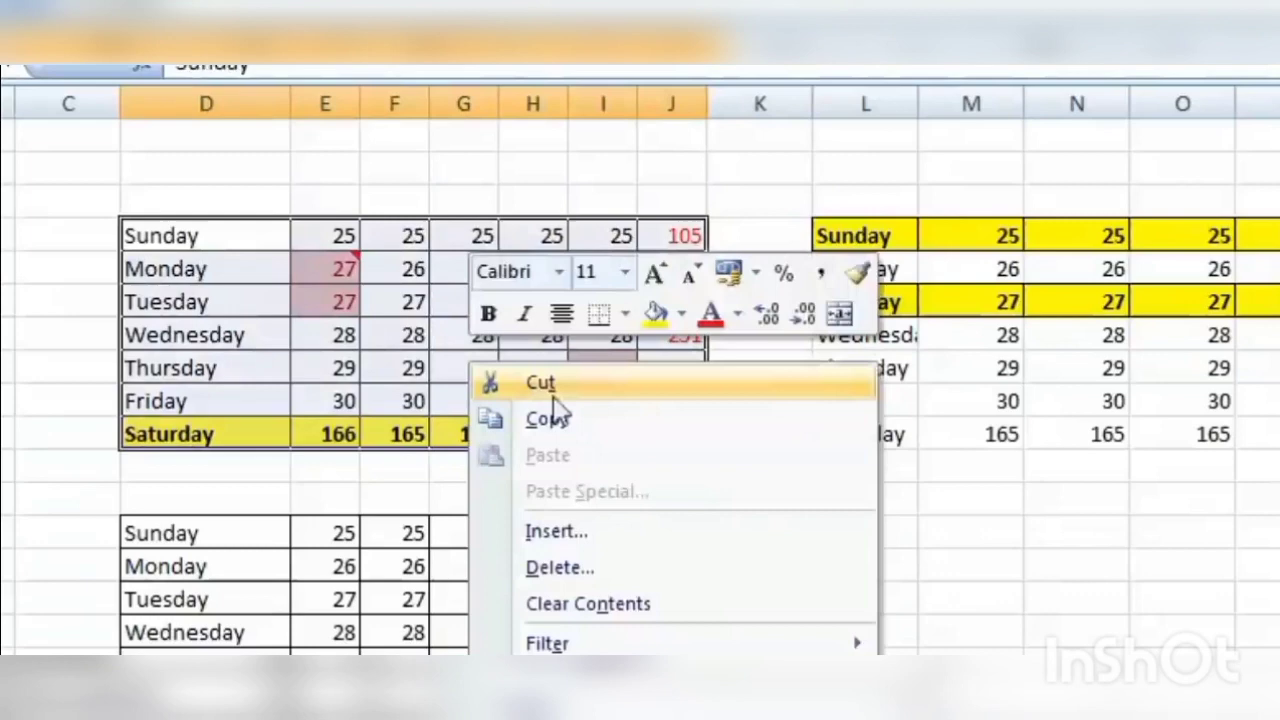
pyautogui.click(626, 434)
pyautogui.click(880, 535)
pyautogui.rightClick(885, 535)
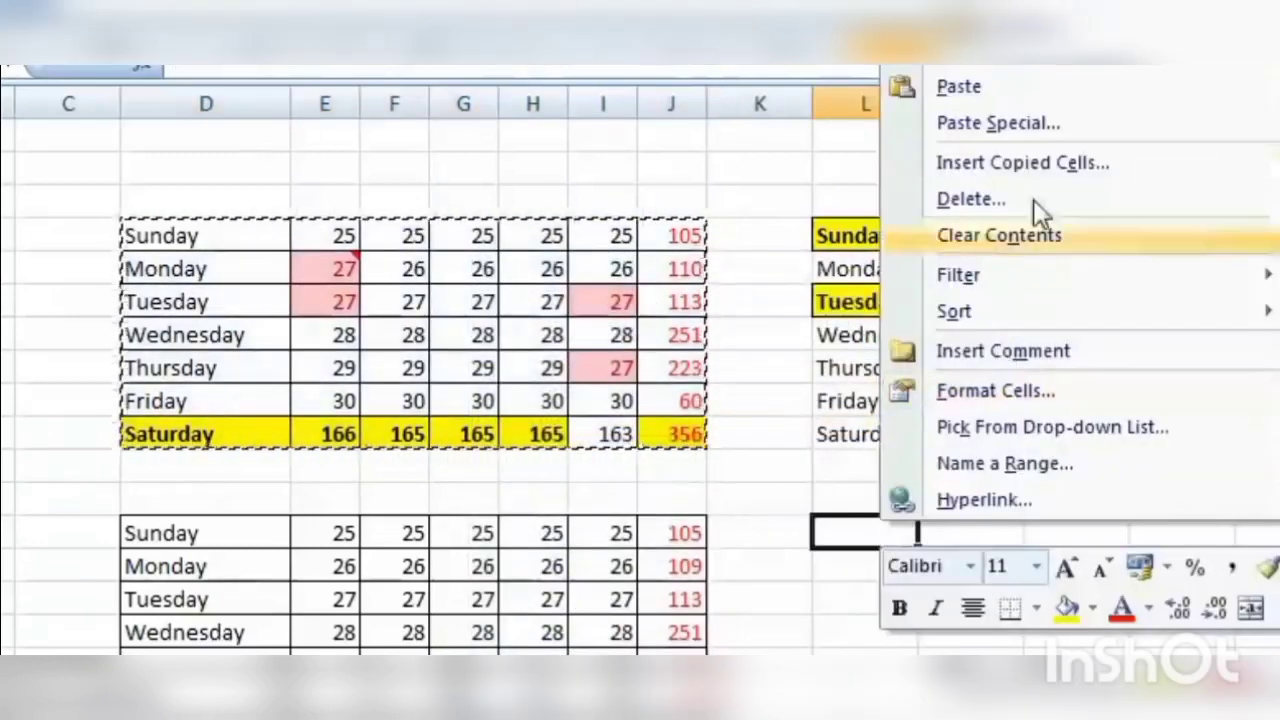
pyautogui.click(1017, 128)
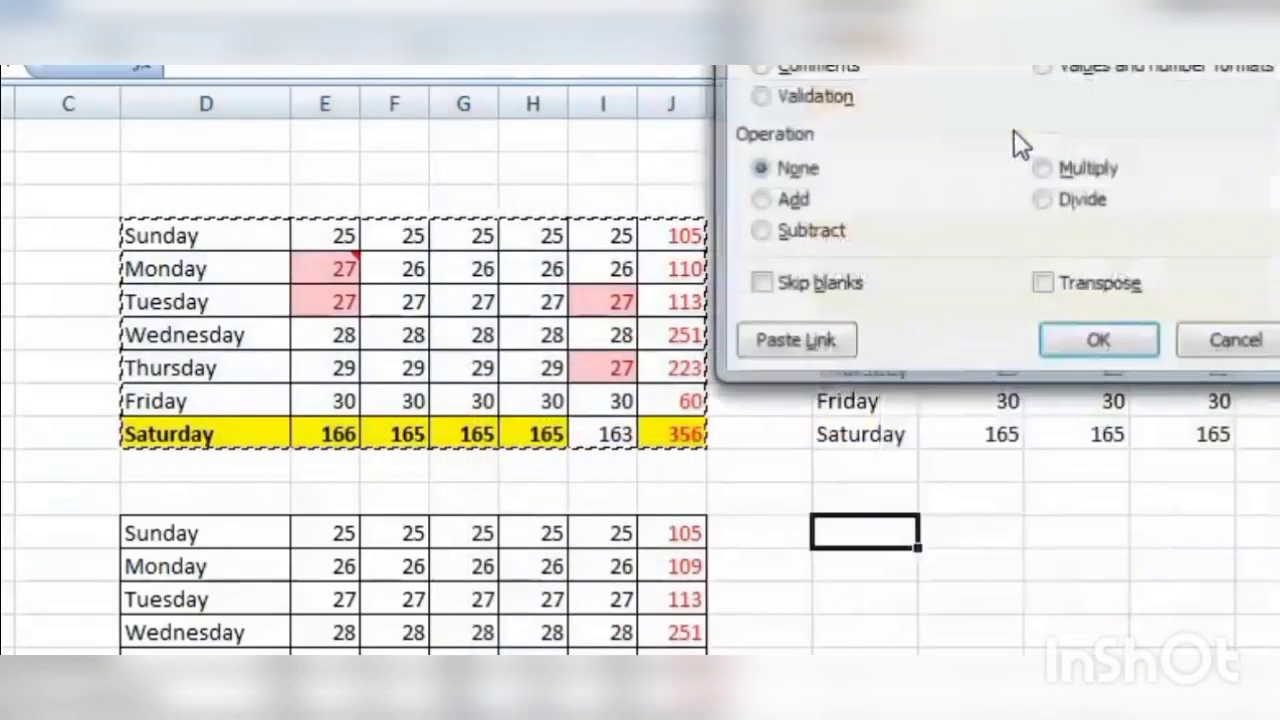
pyautogui.click(759, 68)
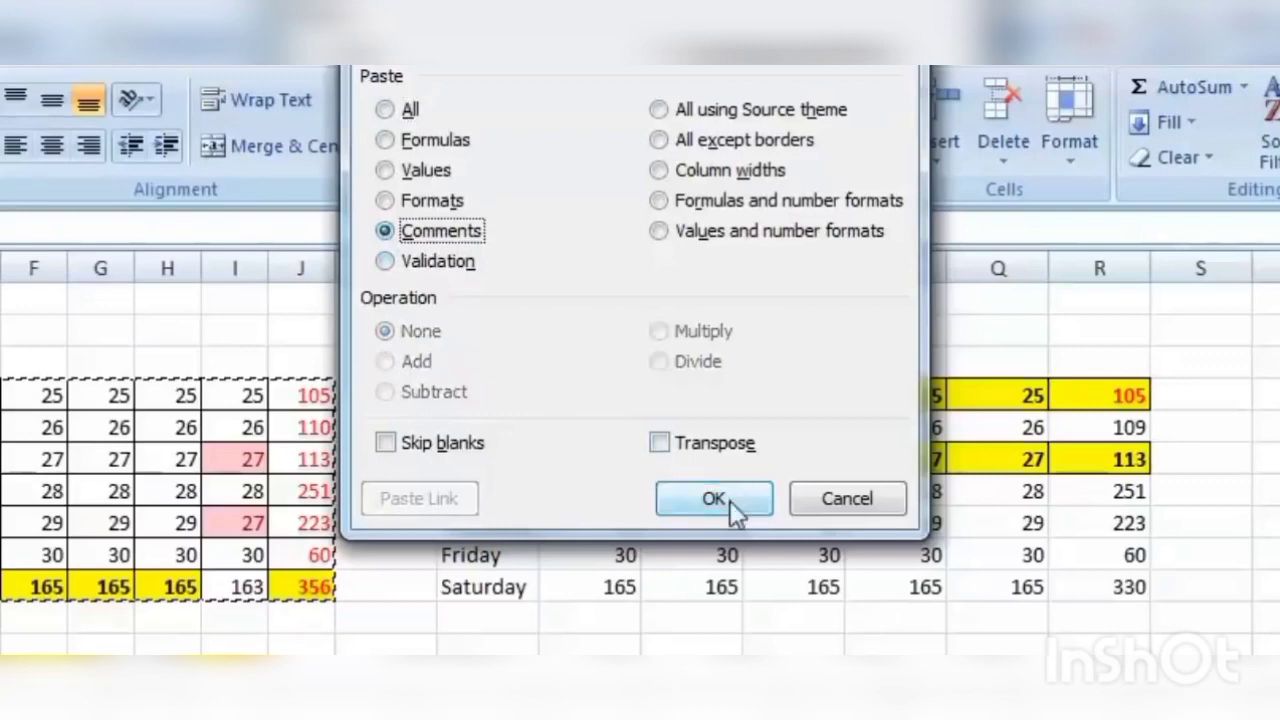
pyautogui.click(714, 498)
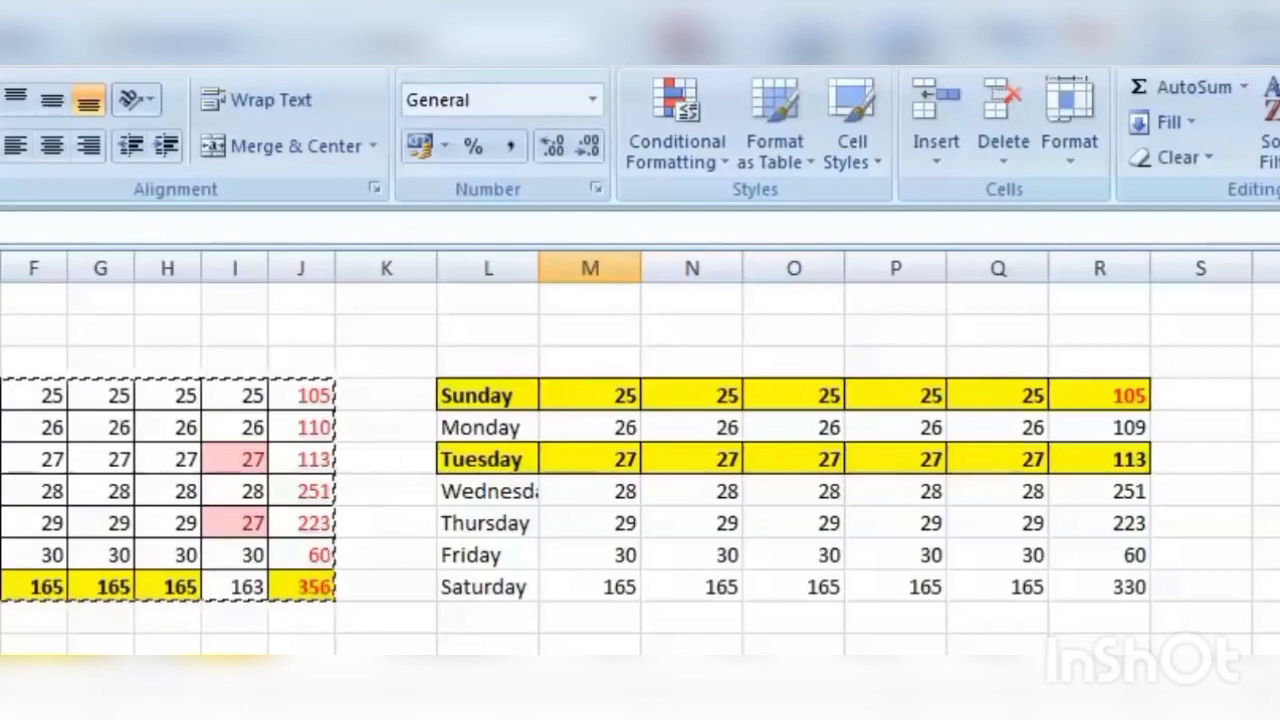
pyautogui.rightClick(511, 325)
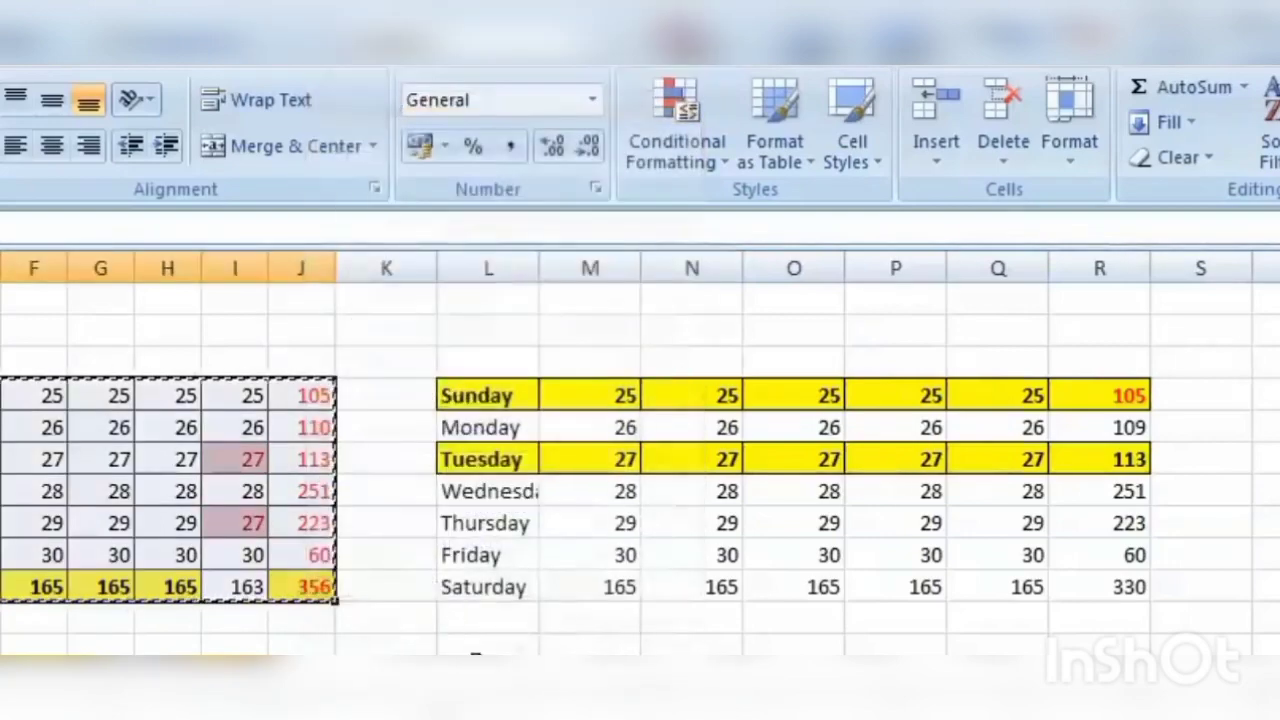
pyautogui.rightClick(480, 395)
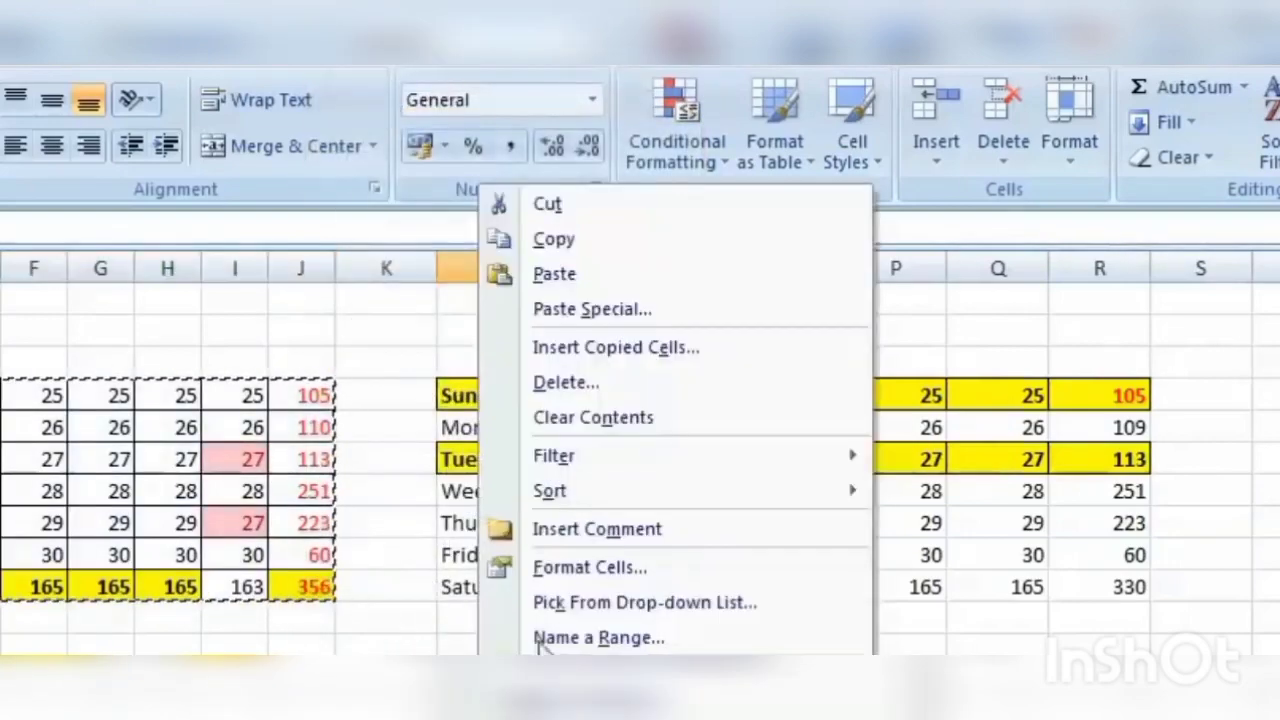
pyautogui.click(629, 321)
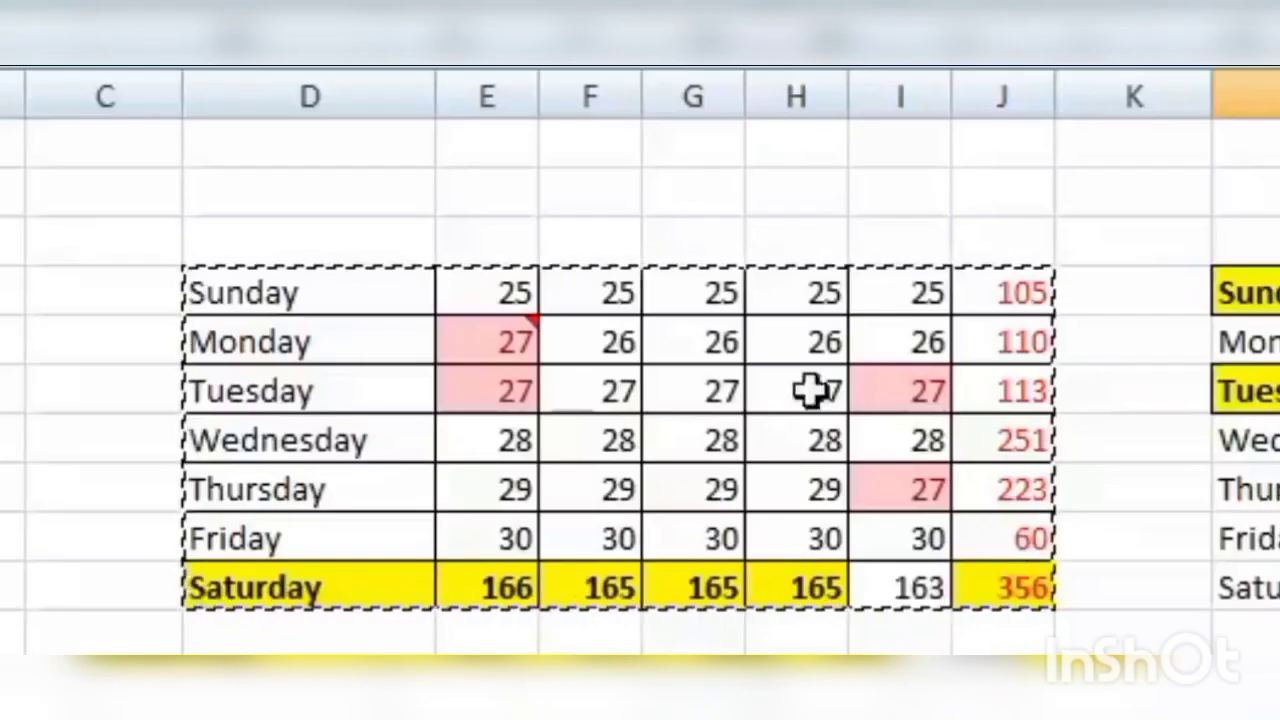
# Add a data validation rule to G4:G10 allowing whole numbers between 20 and 30.
pyautogui.moveTo(703, 292); pyautogui.dragTo(723, 571)
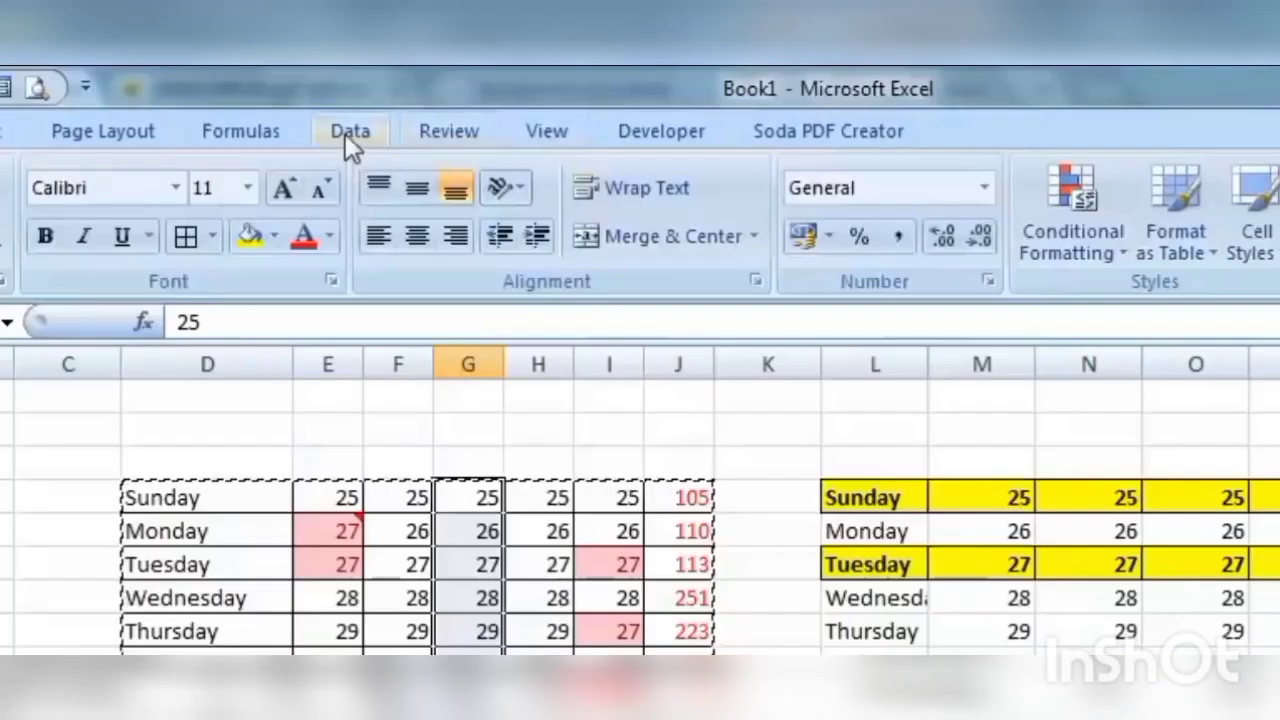
pyautogui.click(345, 133)
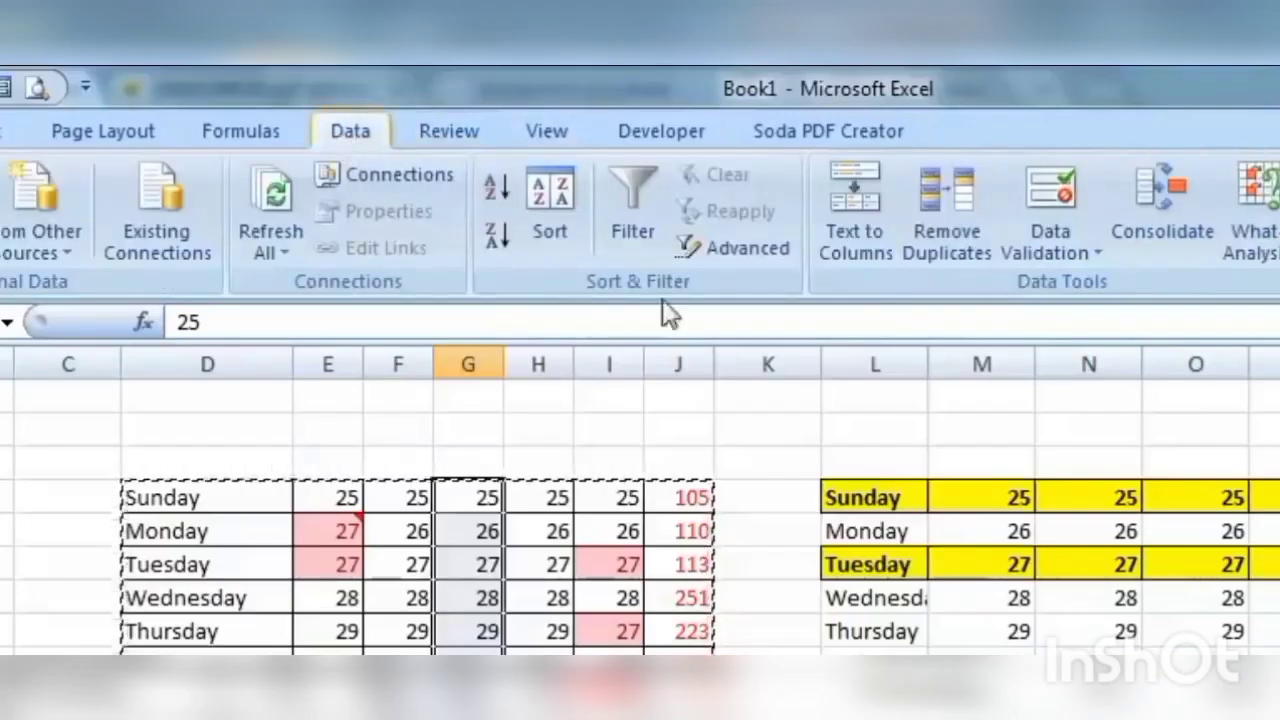
pyautogui.click(1058, 238)
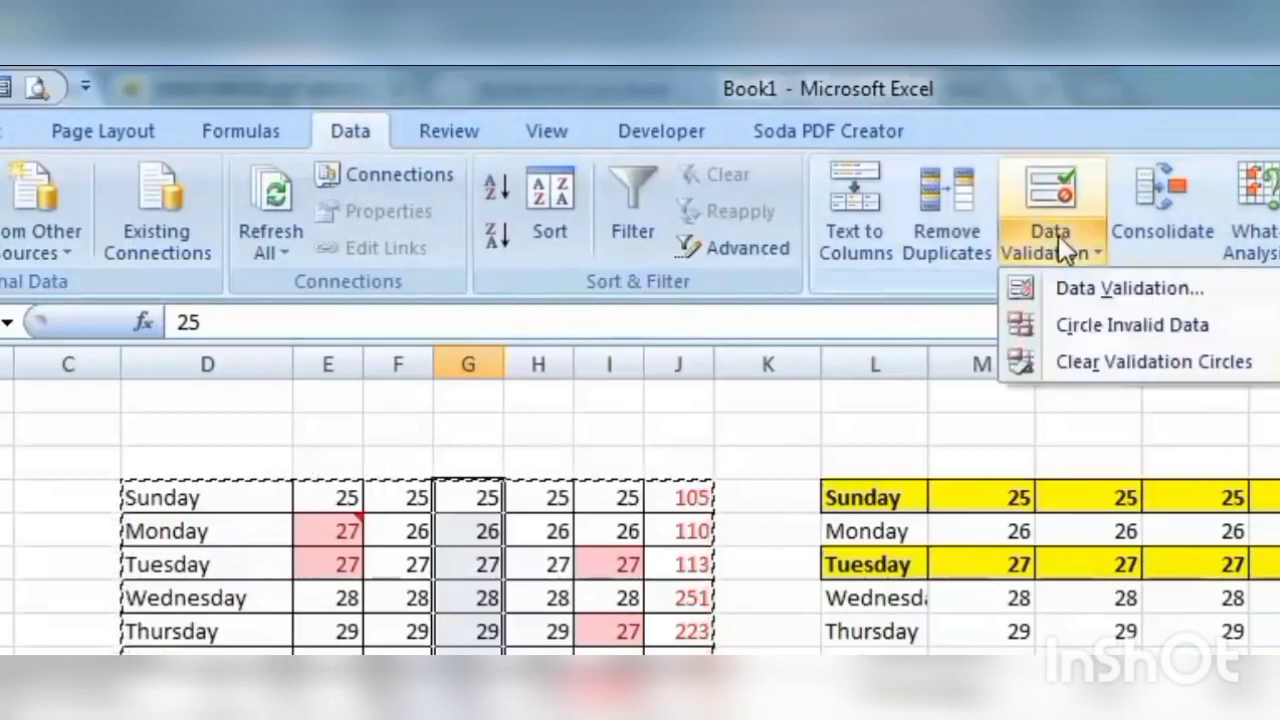
pyautogui.click(1190, 290)
pyautogui.moveTo(733, 262); pyautogui.dragTo(1150, 262)
pyautogui.click(1078, 431)
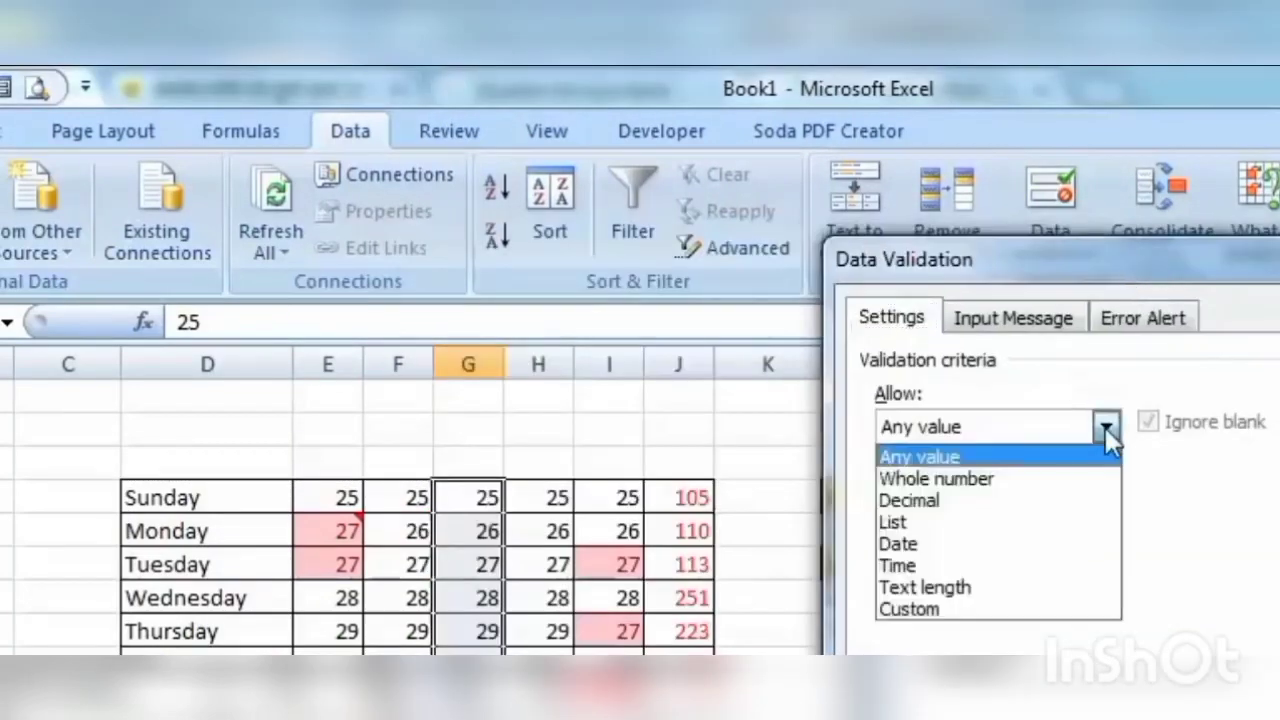
pyautogui.click(1080, 480)
pyautogui.click(1026, 566)
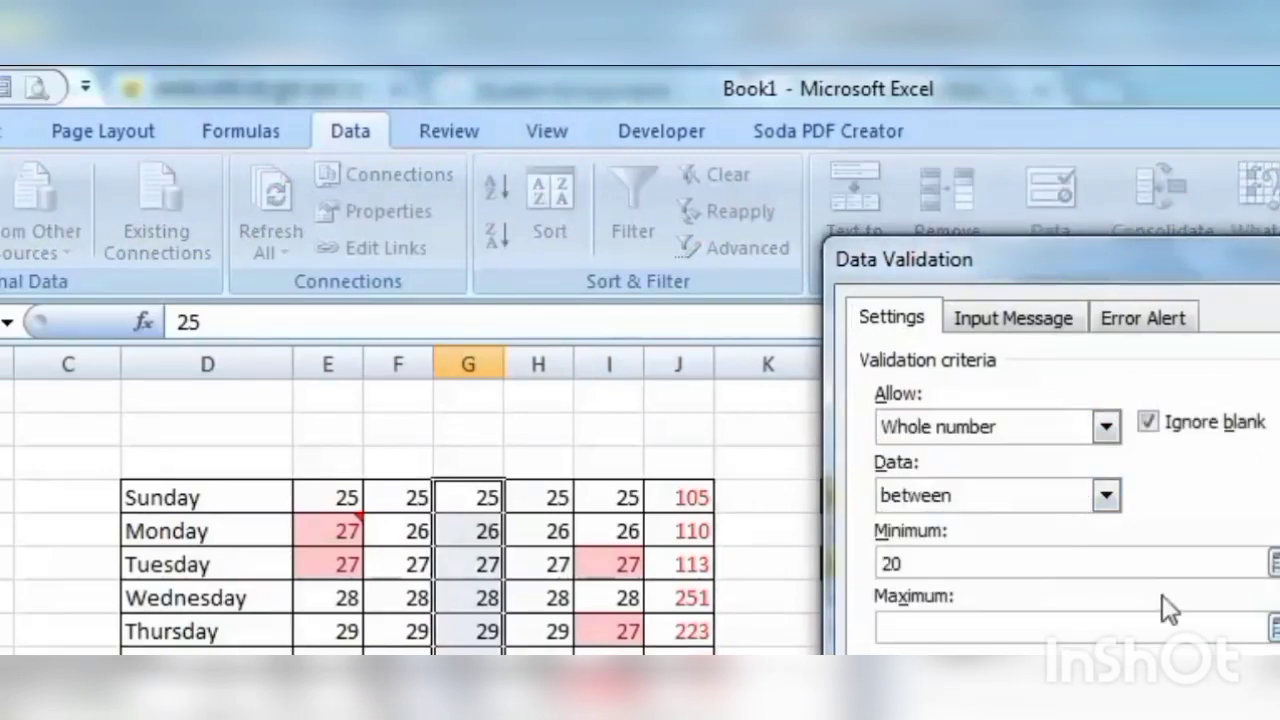
pyautogui.click(1080, 630)
pyautogui.write('30')
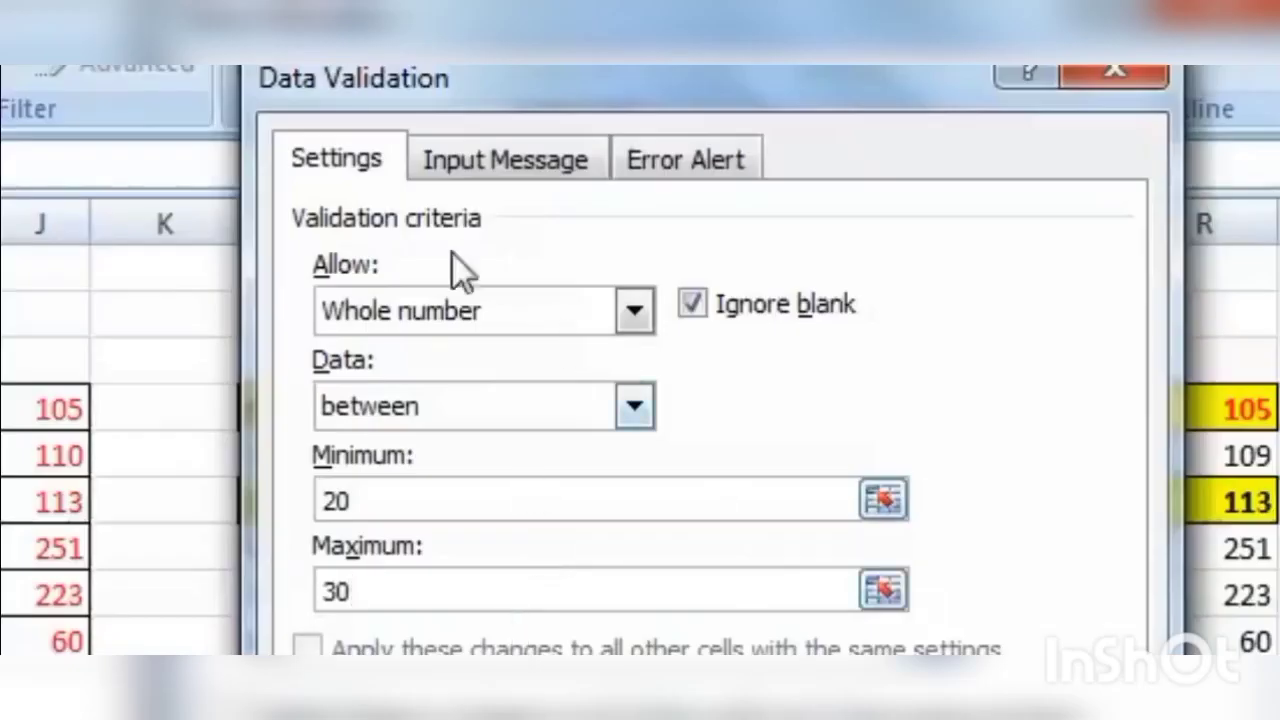
# Give the validation's Stop error alert the title "ये गलत है" and apply the rule.
pyautogui.click(497, 162)
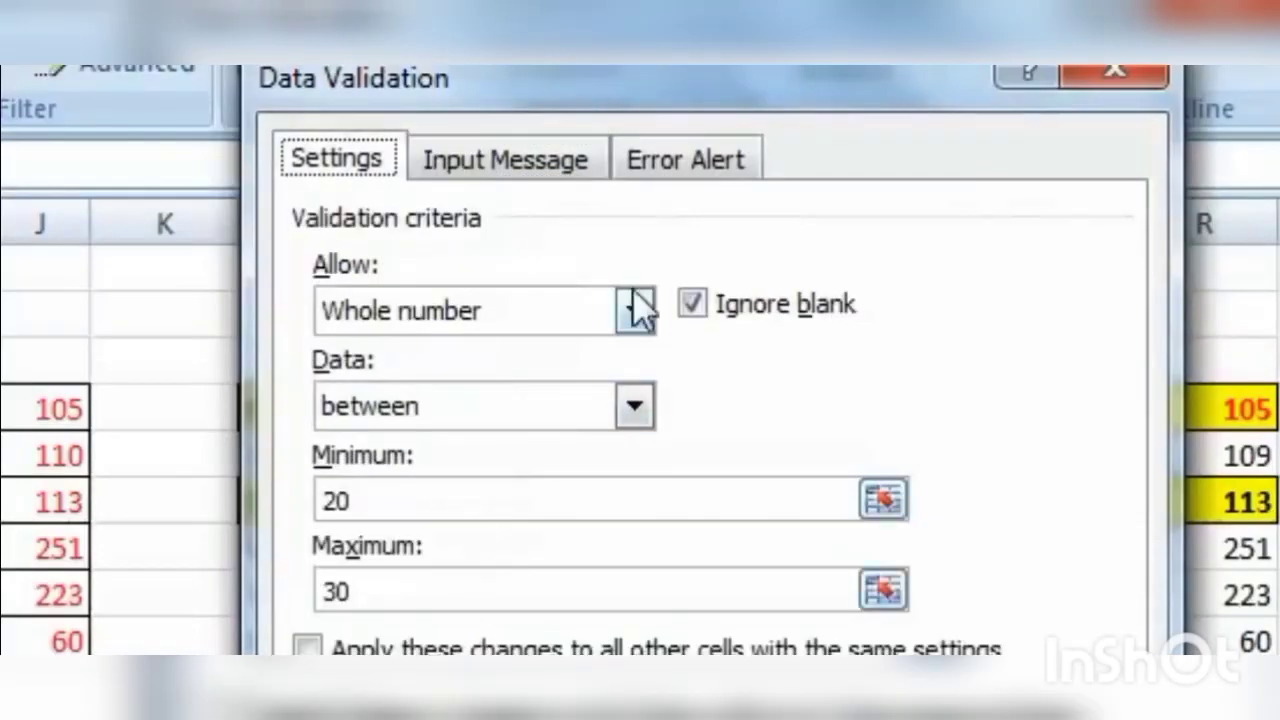
pyautogui.click(682, 172)
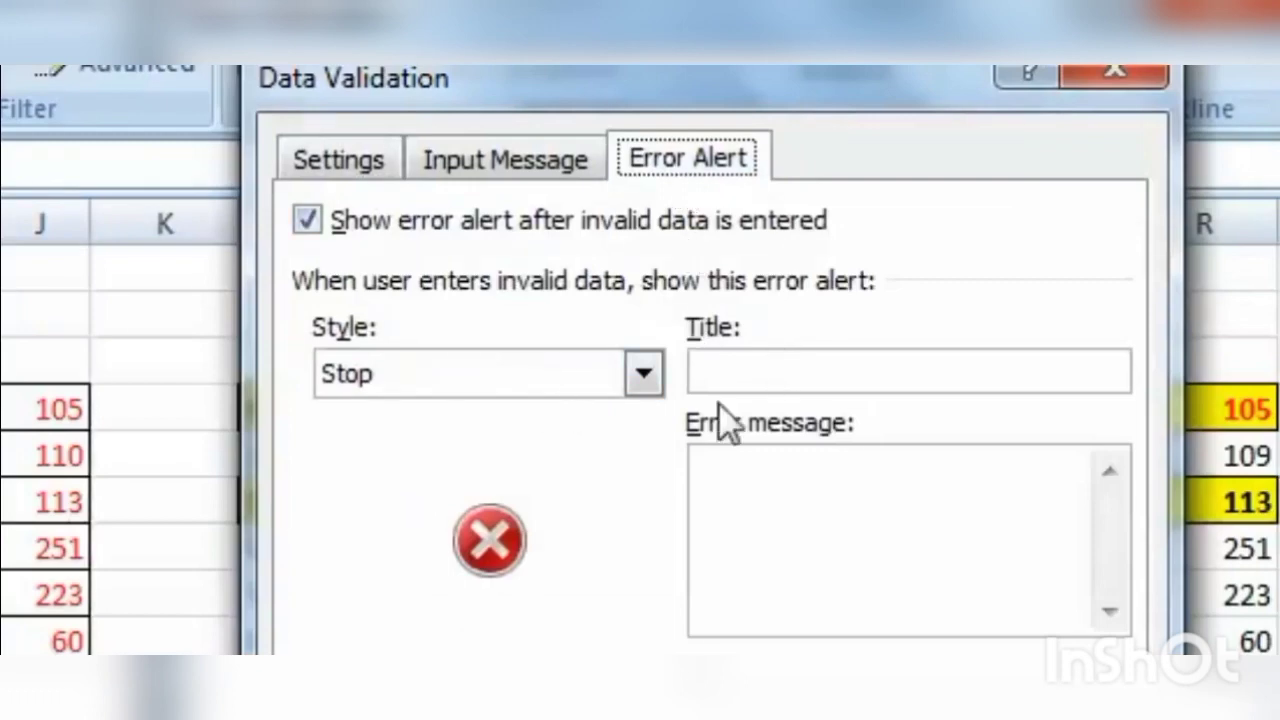
pyautogui.click(899, 362)
pyautogui.write('ये गल')
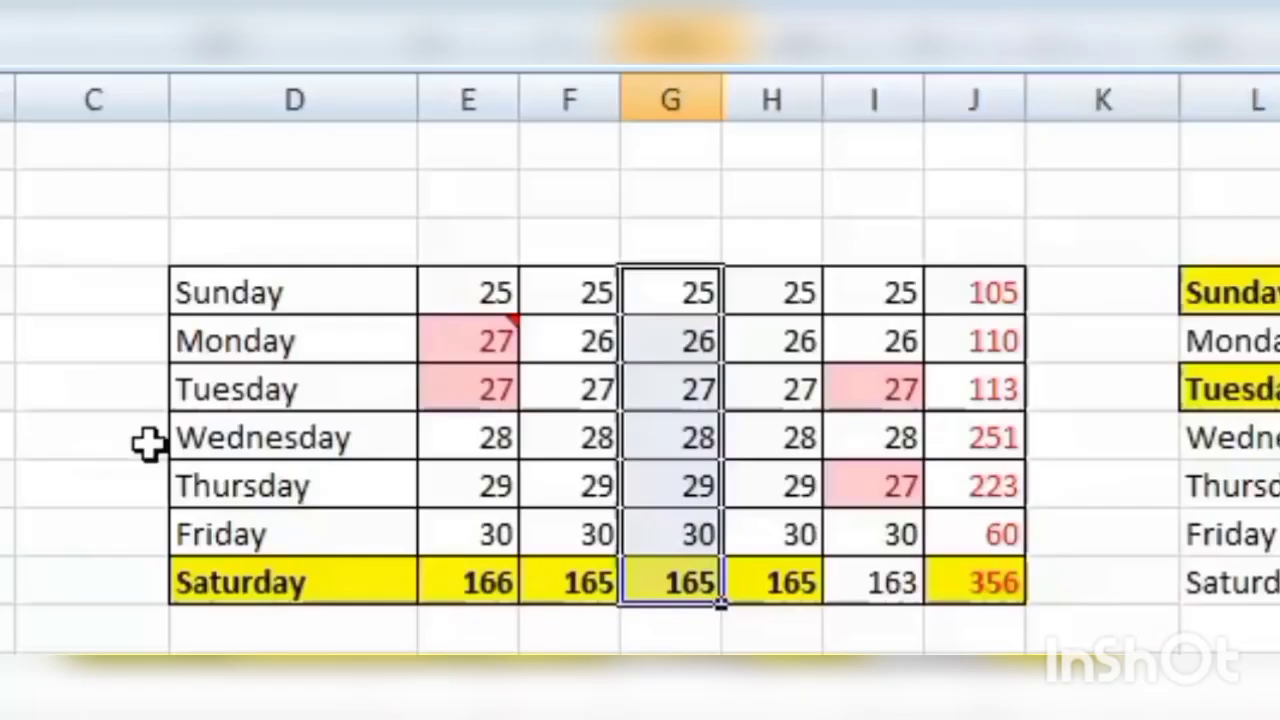
# Clear Wednesday's value in G7 and try to enter 31 there to test the validation rule.
pyautogui.click(718, 455)
pyautogui.write('3')
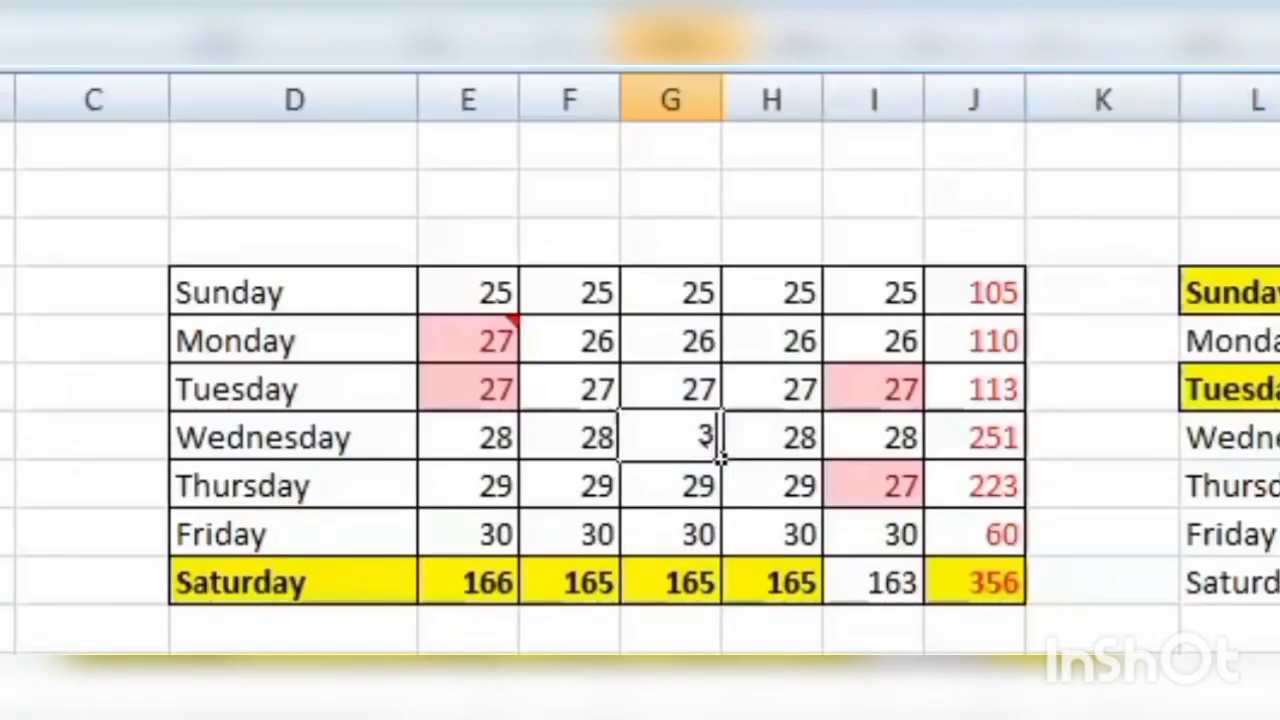
pyautogui.press('BackSpace')
pyautogui.click(665, 570)
pyautogui.click(694, 430)
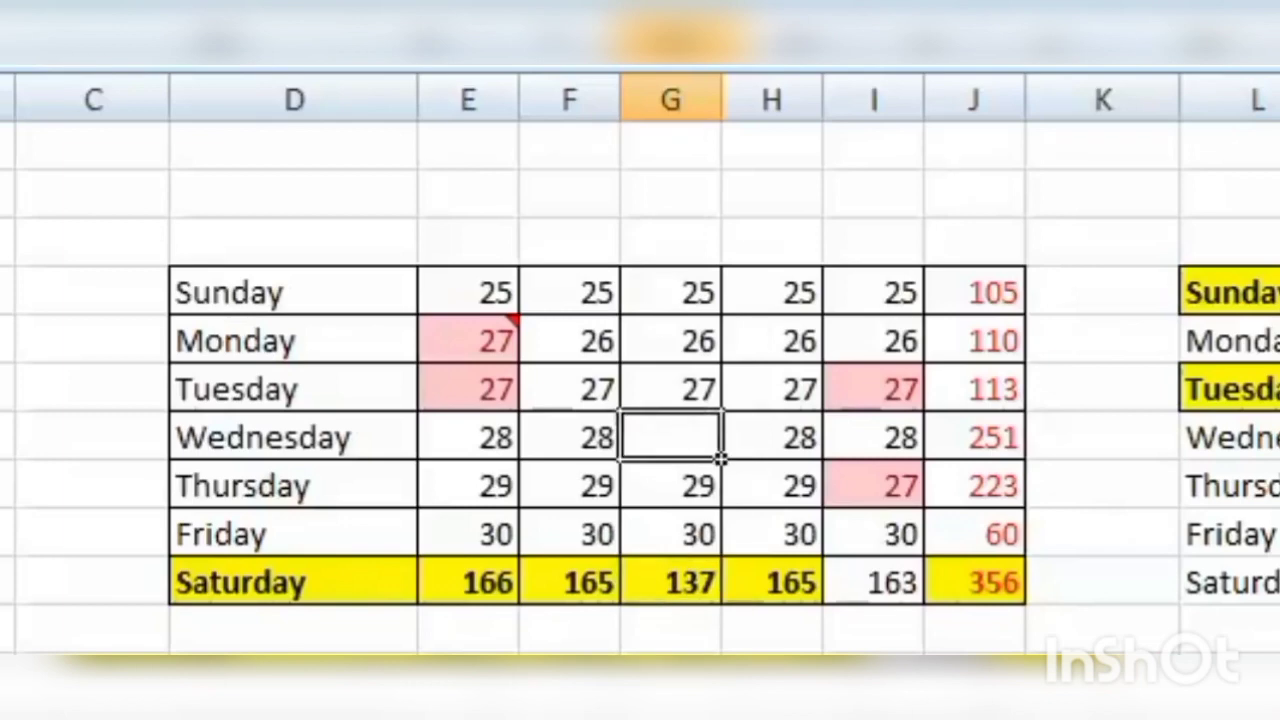
pyautogui.write('31')
pyautogui.press('Return')
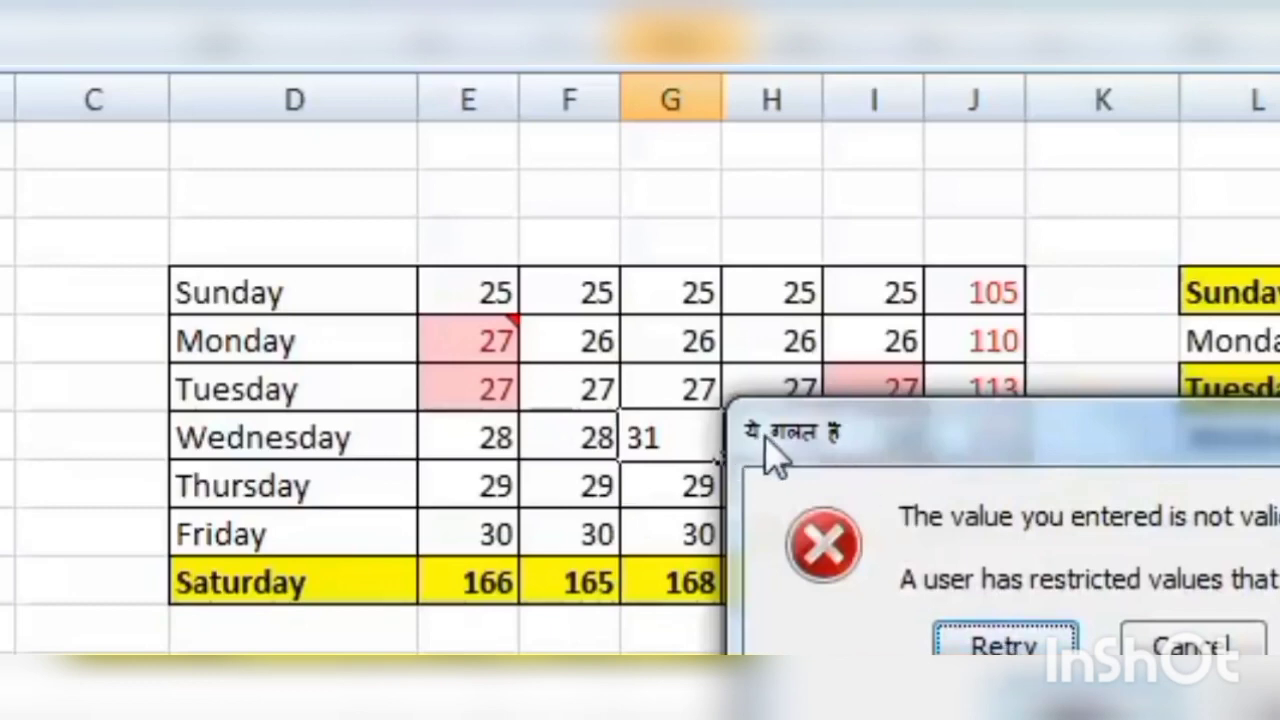
# Dismiss the validation alert and try to enter 19 in column G to test the rule's lower limit.
pyautogui.press('Escape')
pyautogui.click(700, 393)
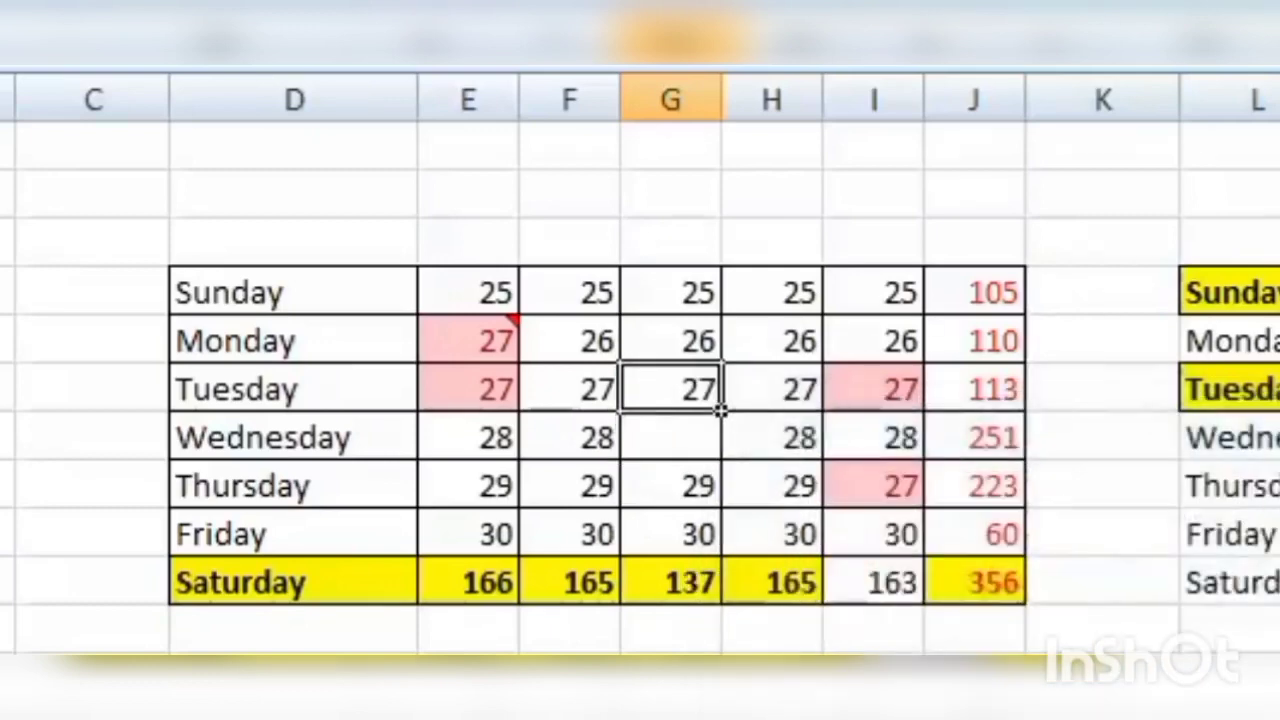
pyautogui.write('19')
pyautogui.press('Return')
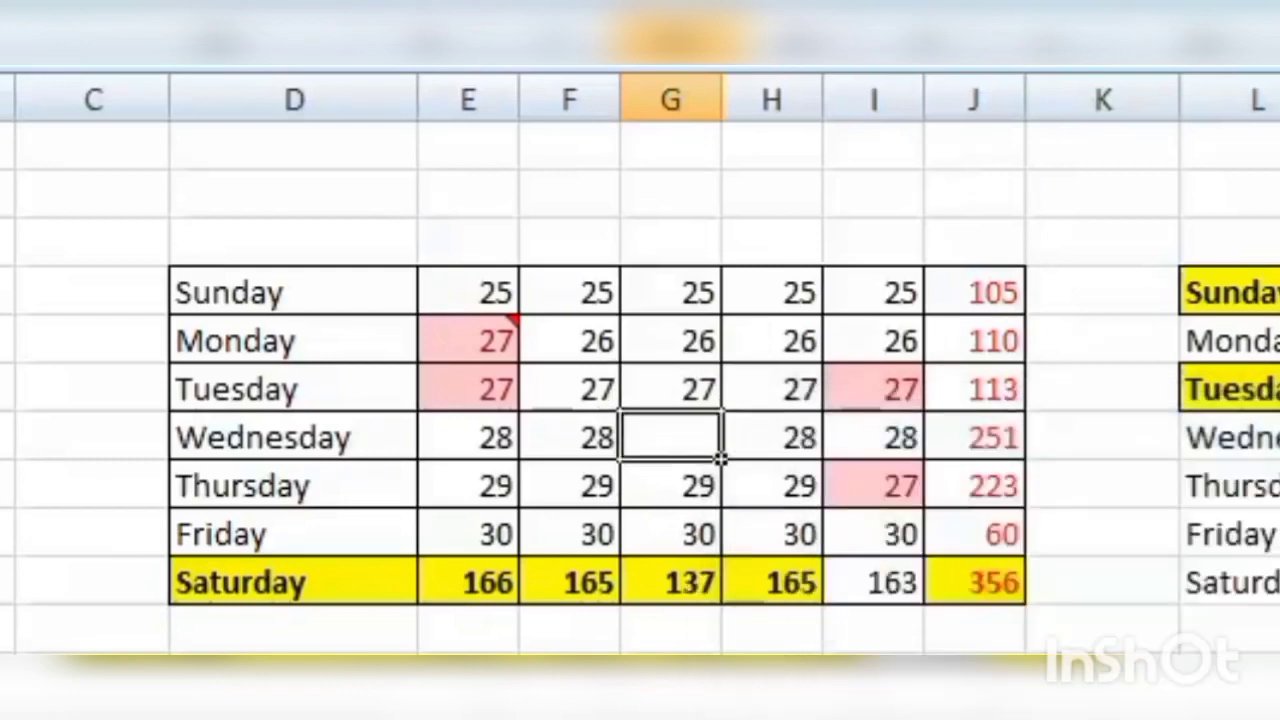
# Clear Thursday's value in G8.
pyautogui.press('Down')
pyautogui.press('Delete')
pyautogui.press('Down')
pyautogui.press('Up')
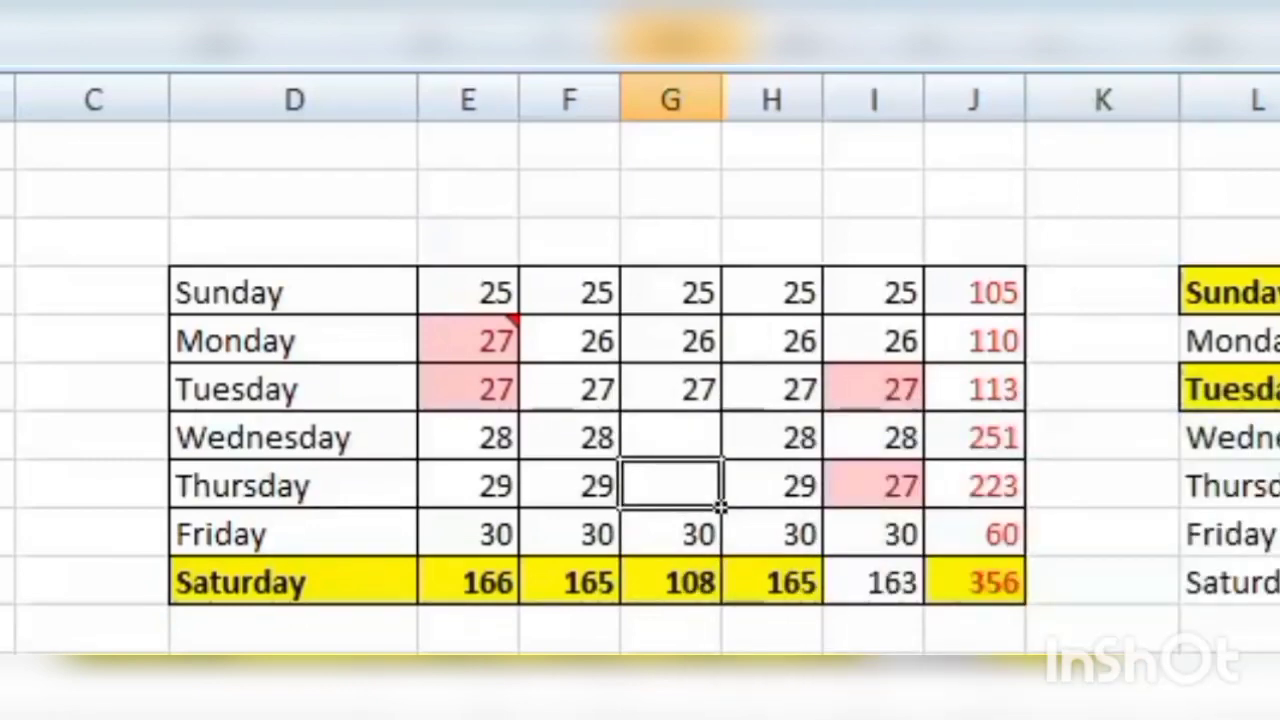
# Copy G4:G10 and paste only its data validation onto the second table's column starting at N4 with Paste Special Validation.
pyautogui.moveTo(700, 292); pyautogui.dragTo(700, 586)
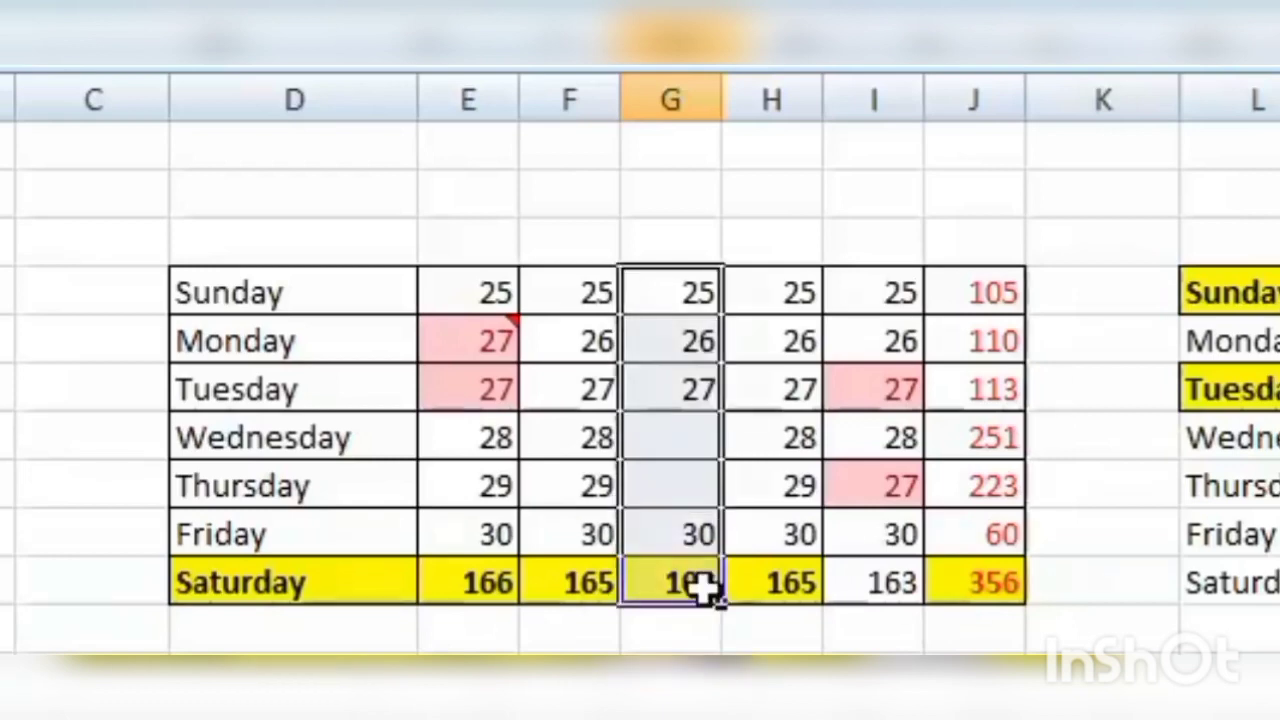
pyautogui.rightClick(686, 366)
pyautogui.click(871, 460)
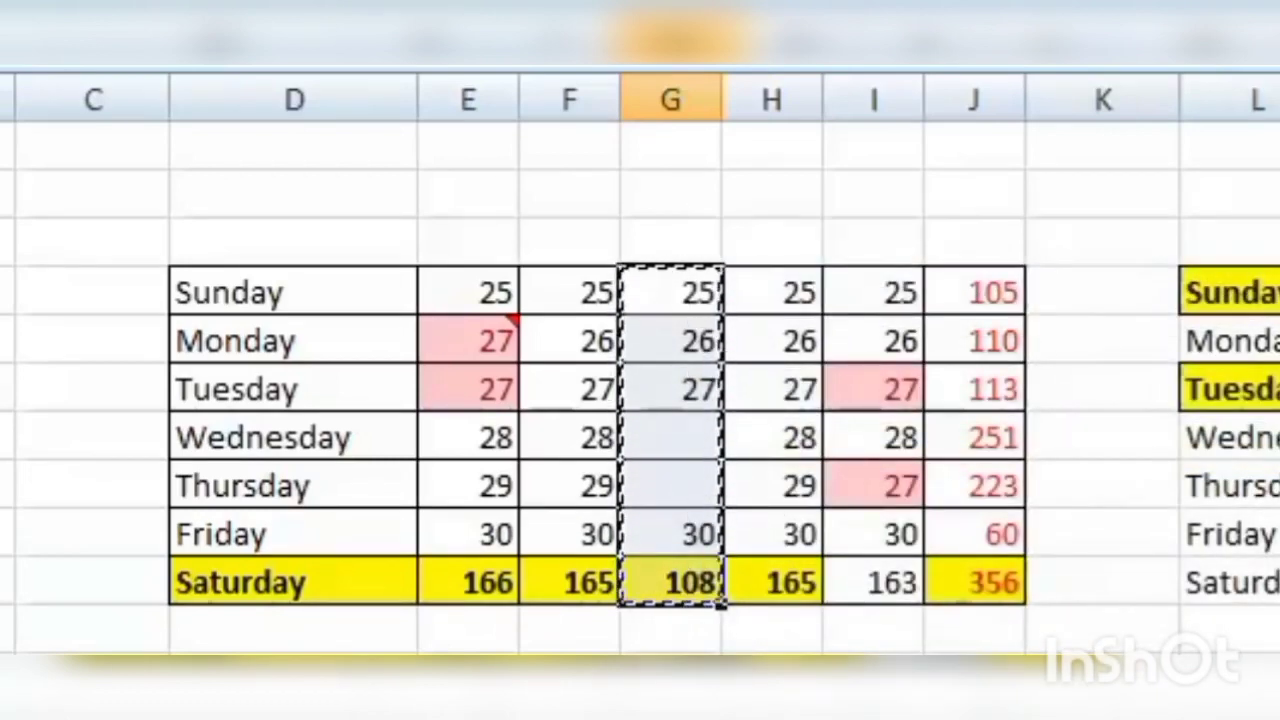
pyautogui.click(1276, 292)
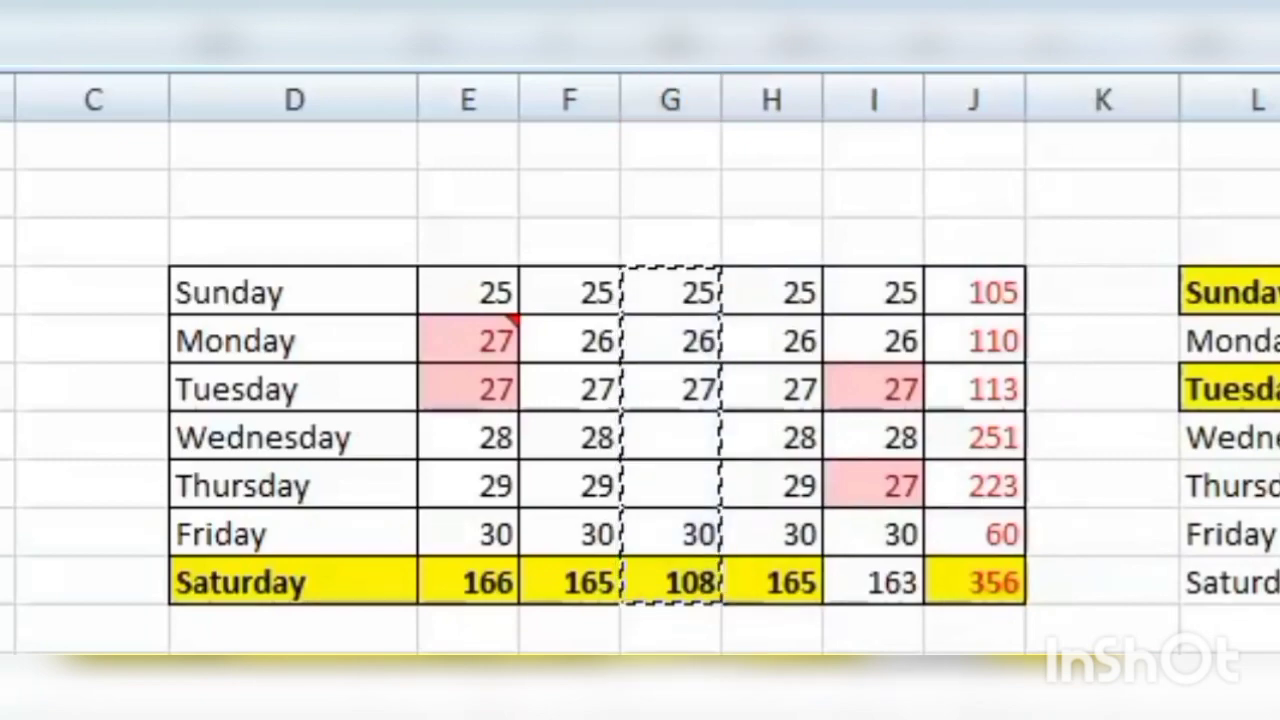
pyautogui.click(1077, 354)
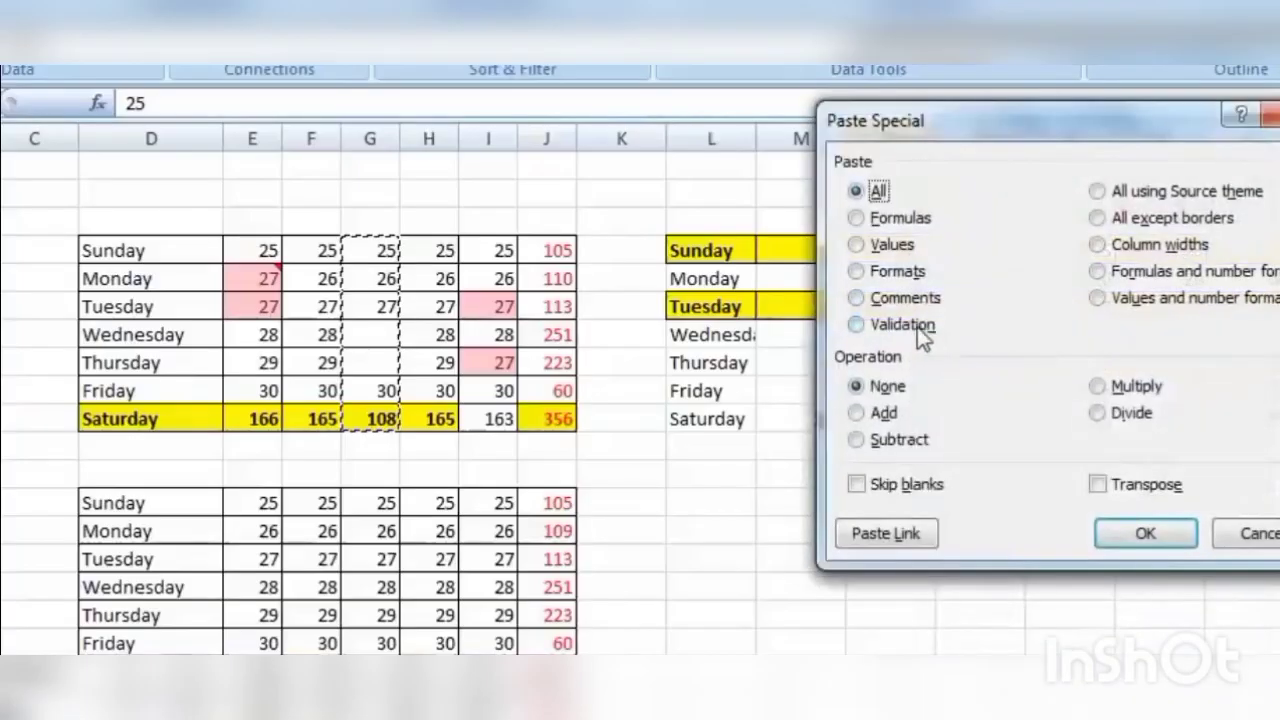
pyautogui.click(918, 330)
pyautogui.moveTo(1011, 130); pyautogui.dragTo(400, 170)
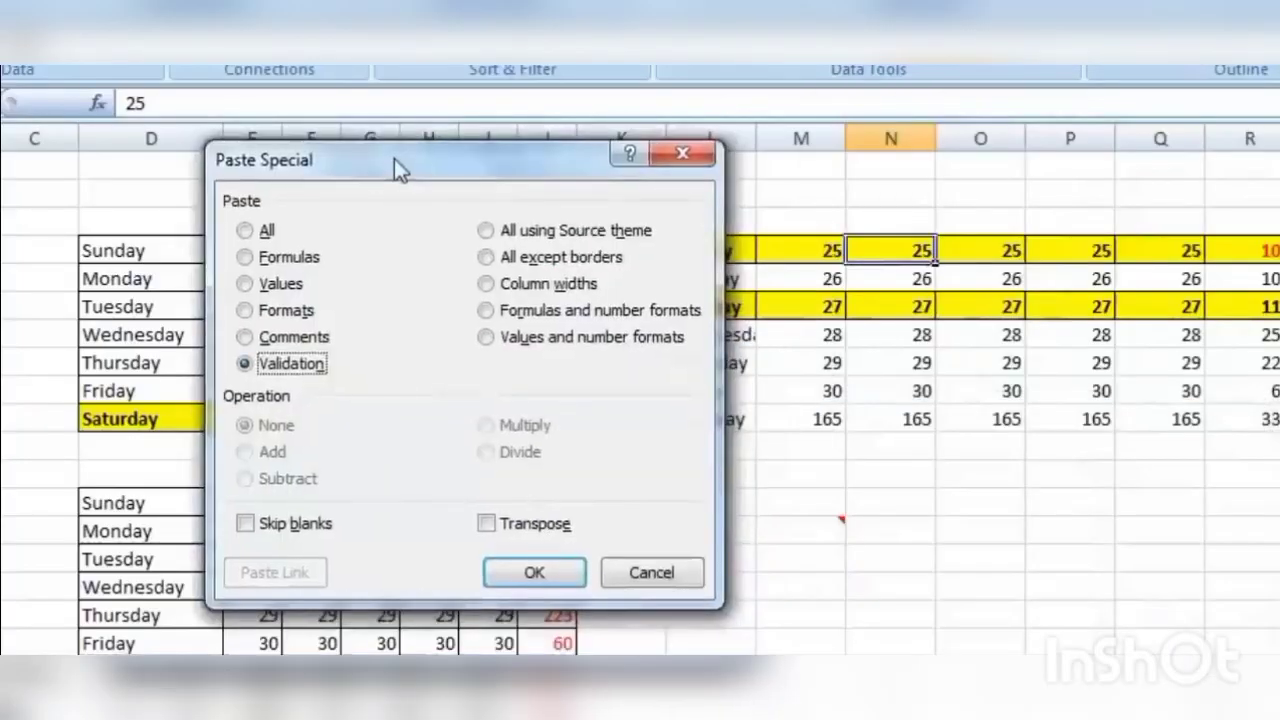
pyautogui.click(534, 573)
# Try to enter 31 in Friday's cell N9 to test the pasted validation, and dismiss the alert.
pyautogui.click(920, 390)
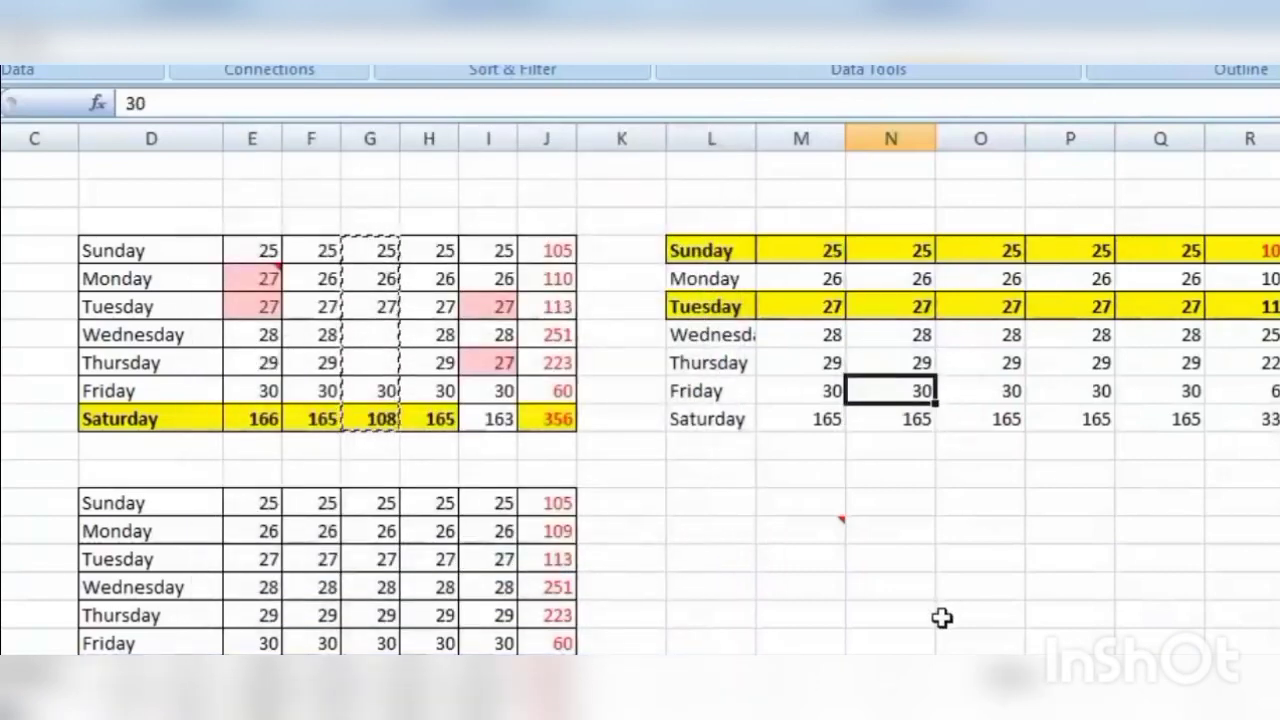
pyautogui.write('31')
pyautogui.press('Return')
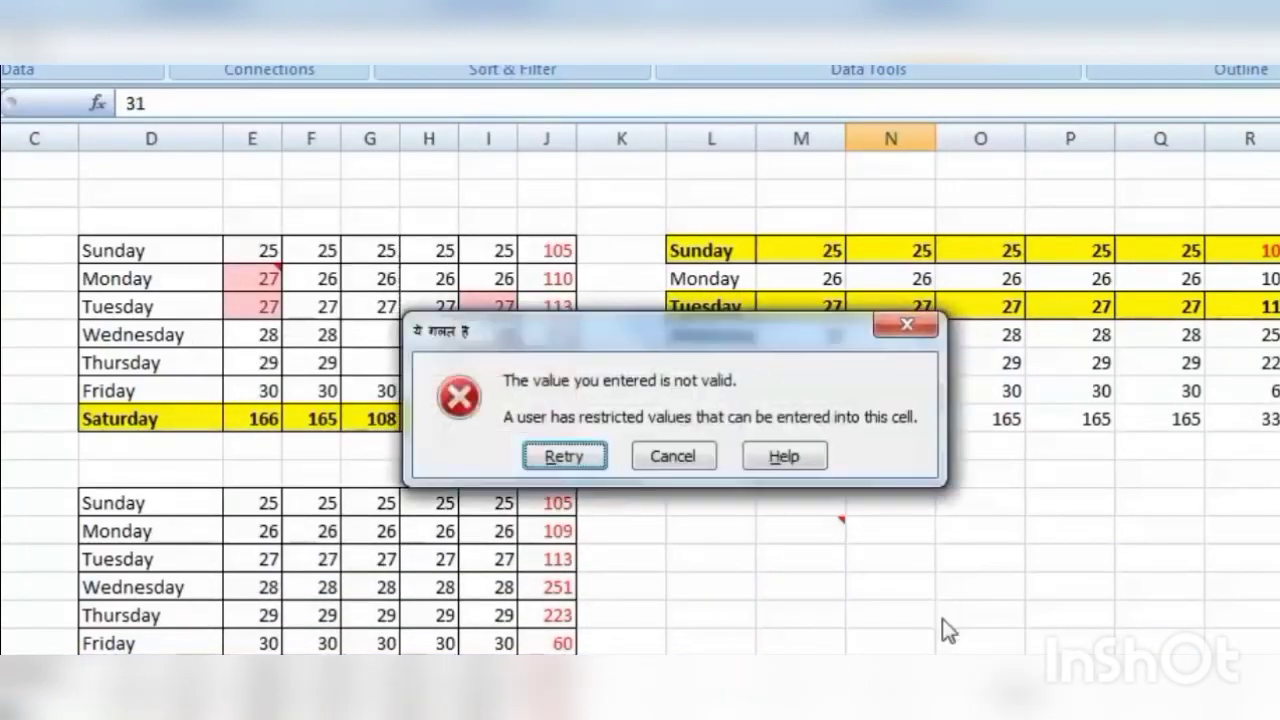
pyautogui.click(907, 326)
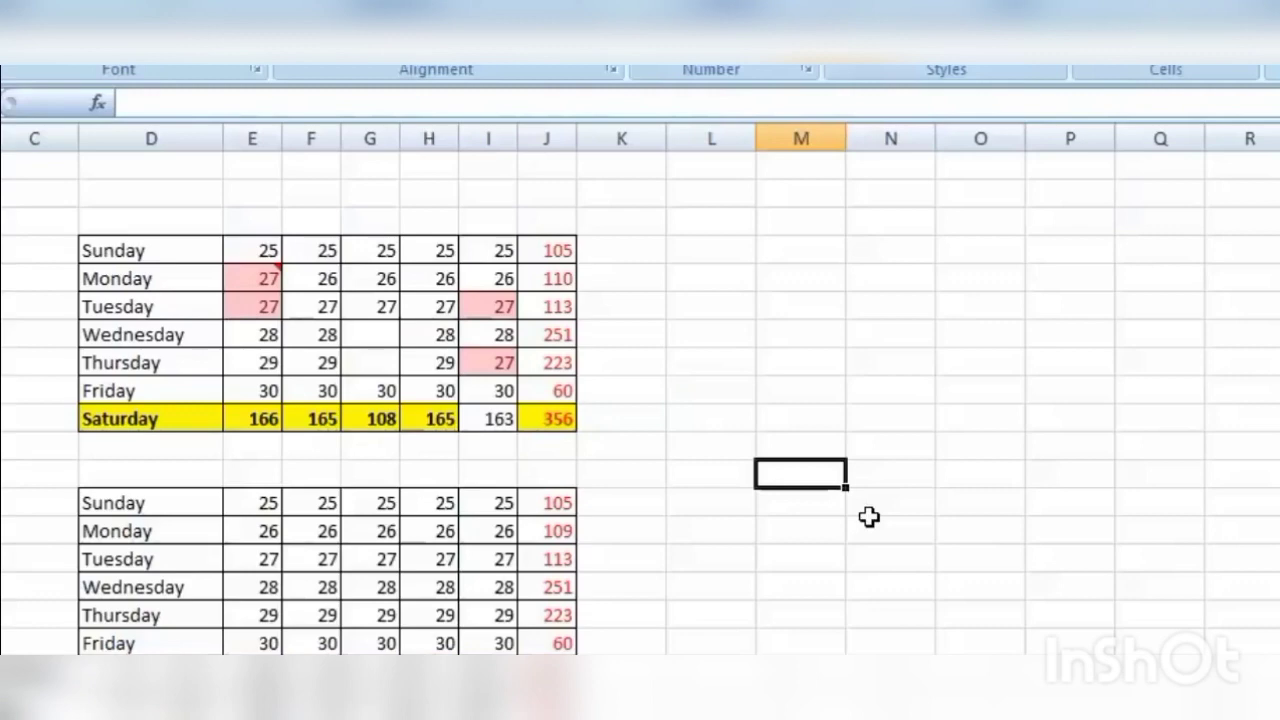
# Enter 2 in each cell of N4:N10 and copy the table's values in F4:F10.
pyautogui.click(910, 252)
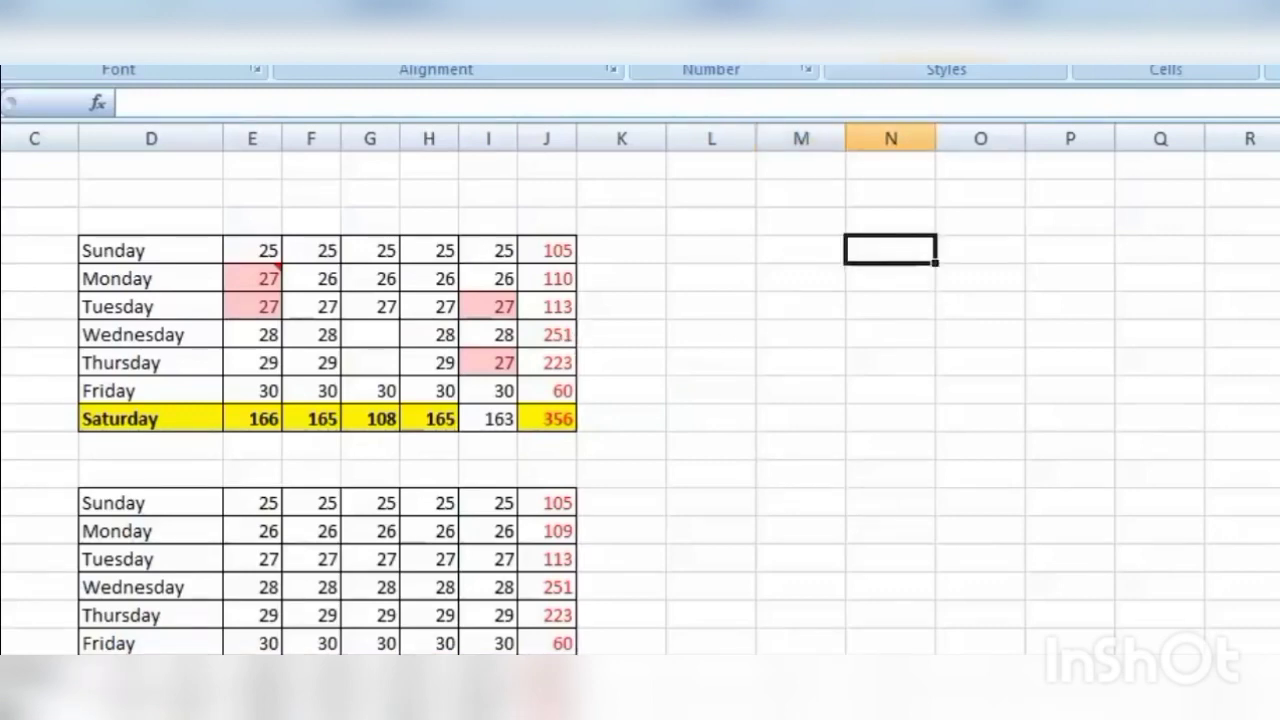
pyautogui.write('2 2 2 2 2 2 2')
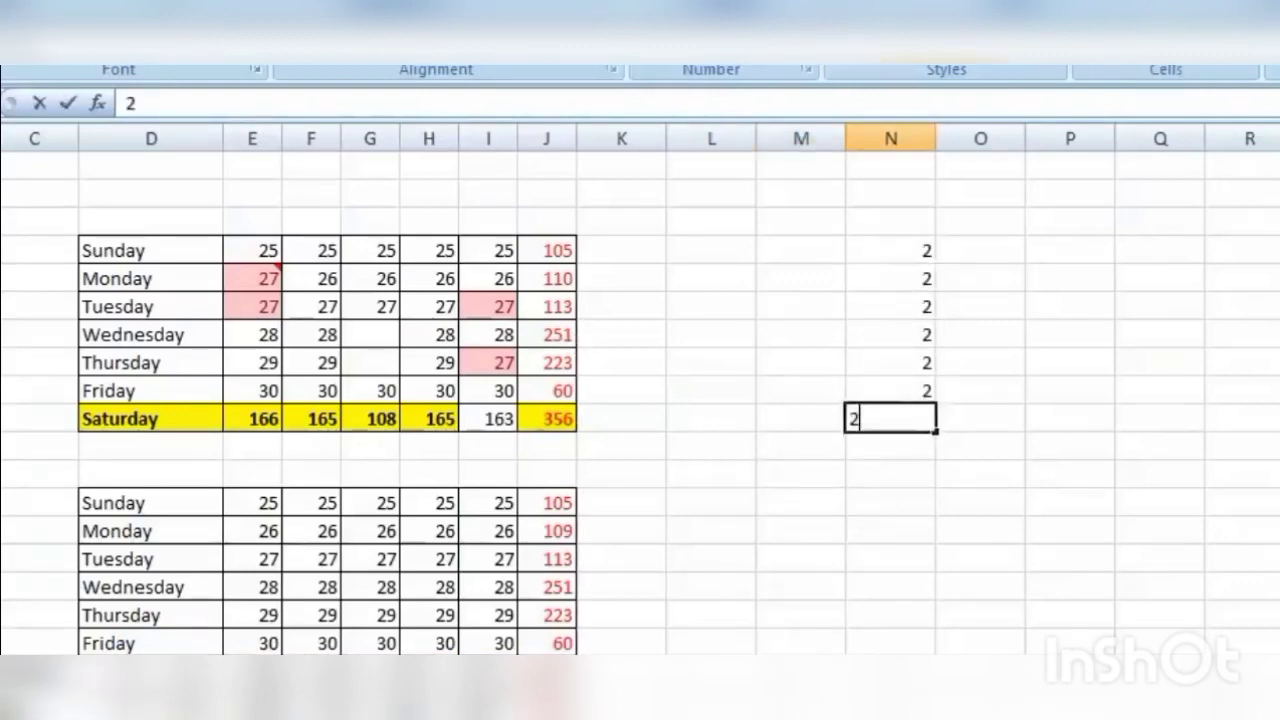
pyautogui.press('Return')
pyautogui.moveTo(321, 256); pyautogui.dragTo(322, 423)
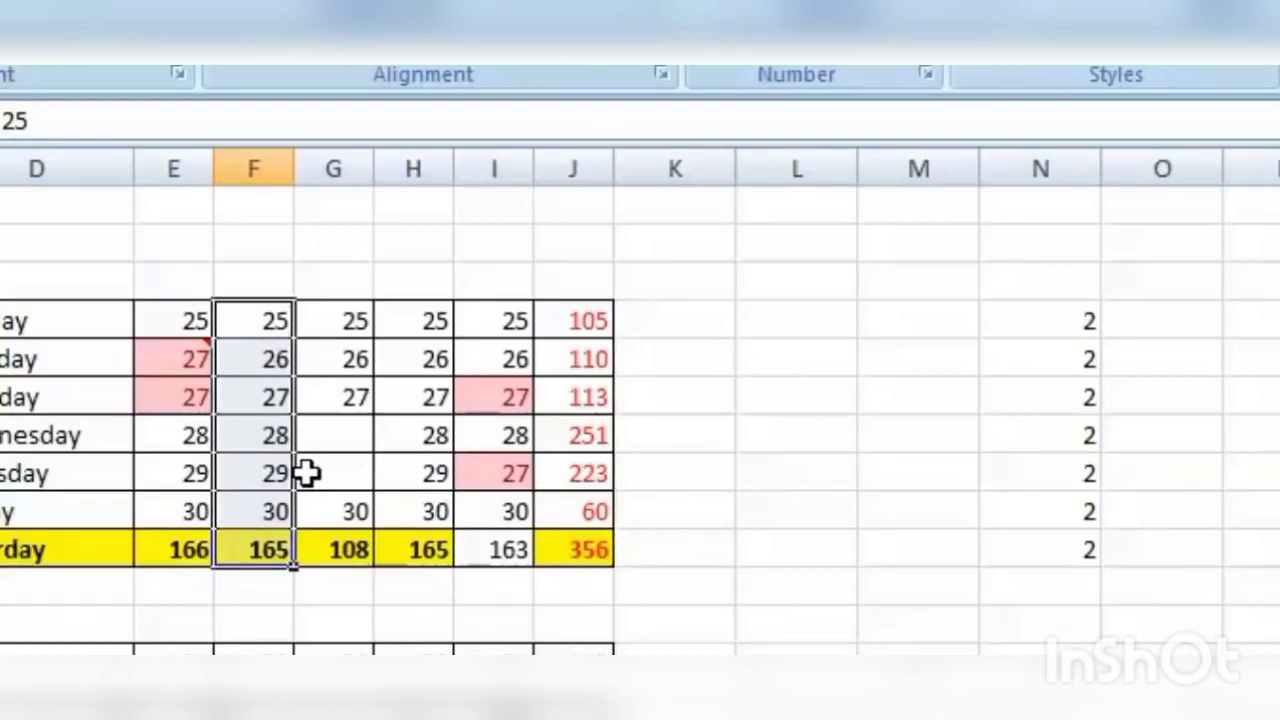
pyautogui.rightClick(258, 372)
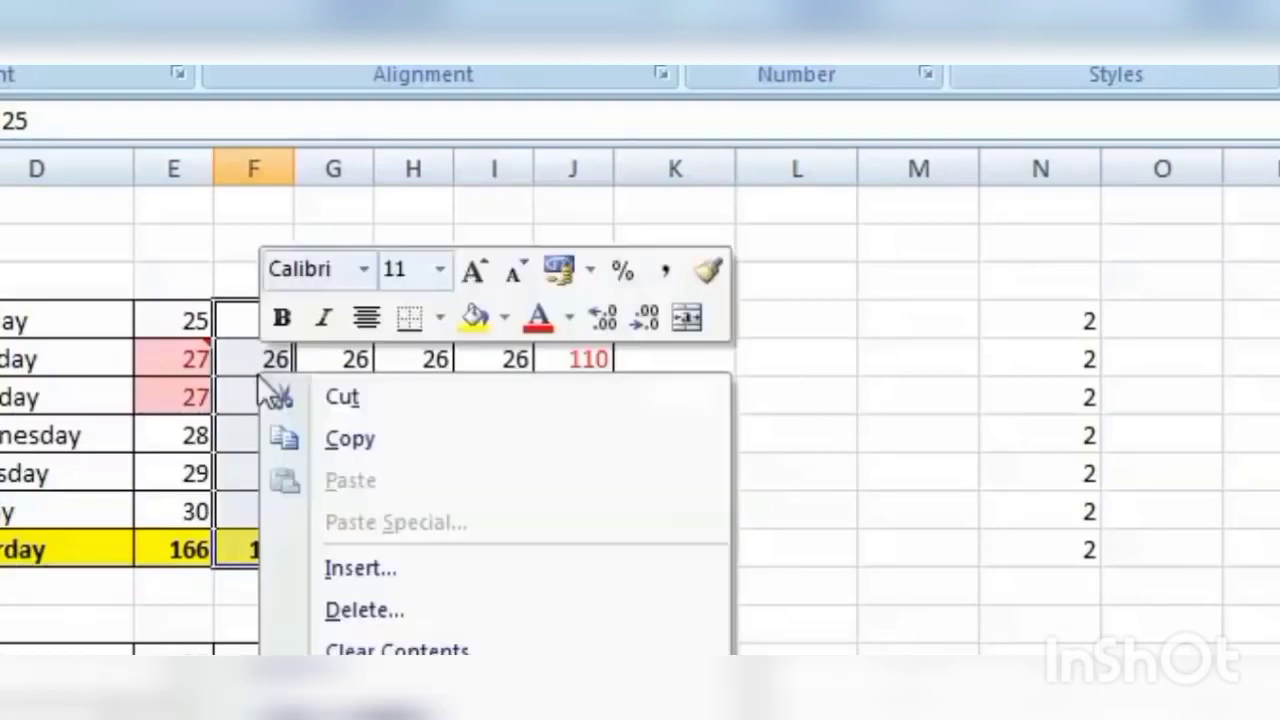
pyautogui.click(401, 458)
# Paste the copied F4:F10 onto N4:N10 with the Paste Special Add operation, and undo that paste.
pyautogui.rightClick(1051, 317)
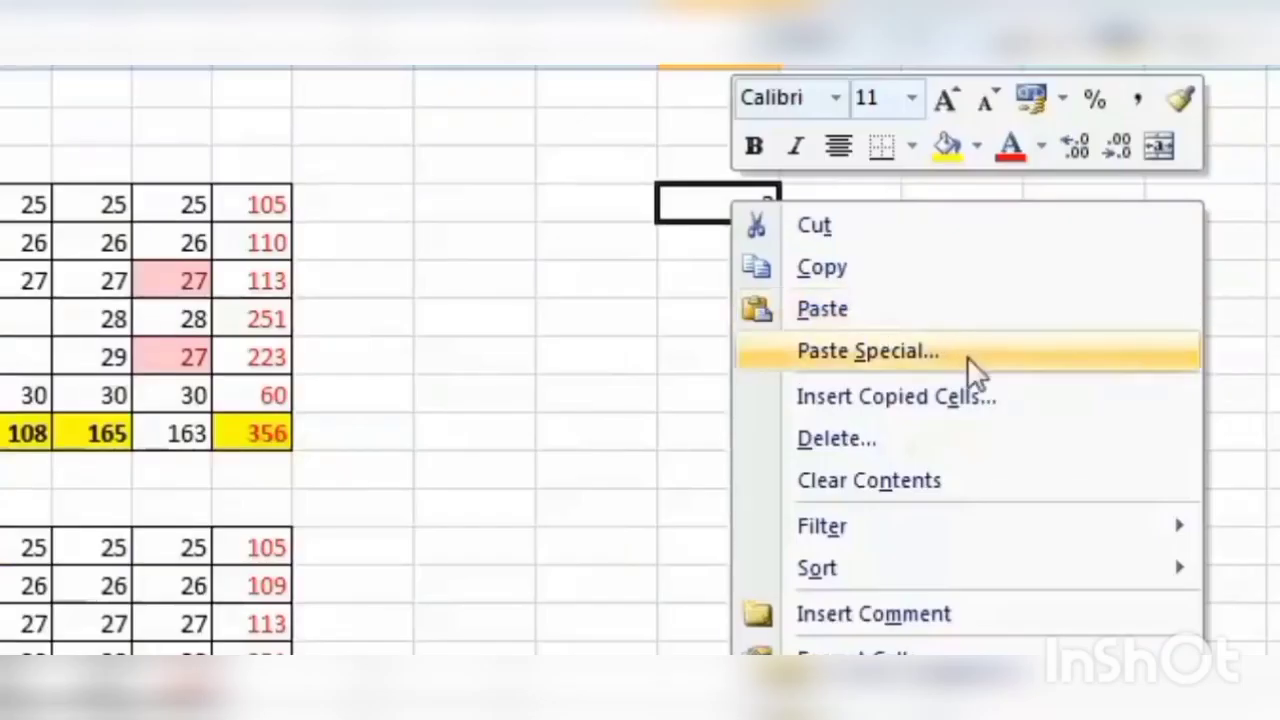
pyautogui.click(967, 356)
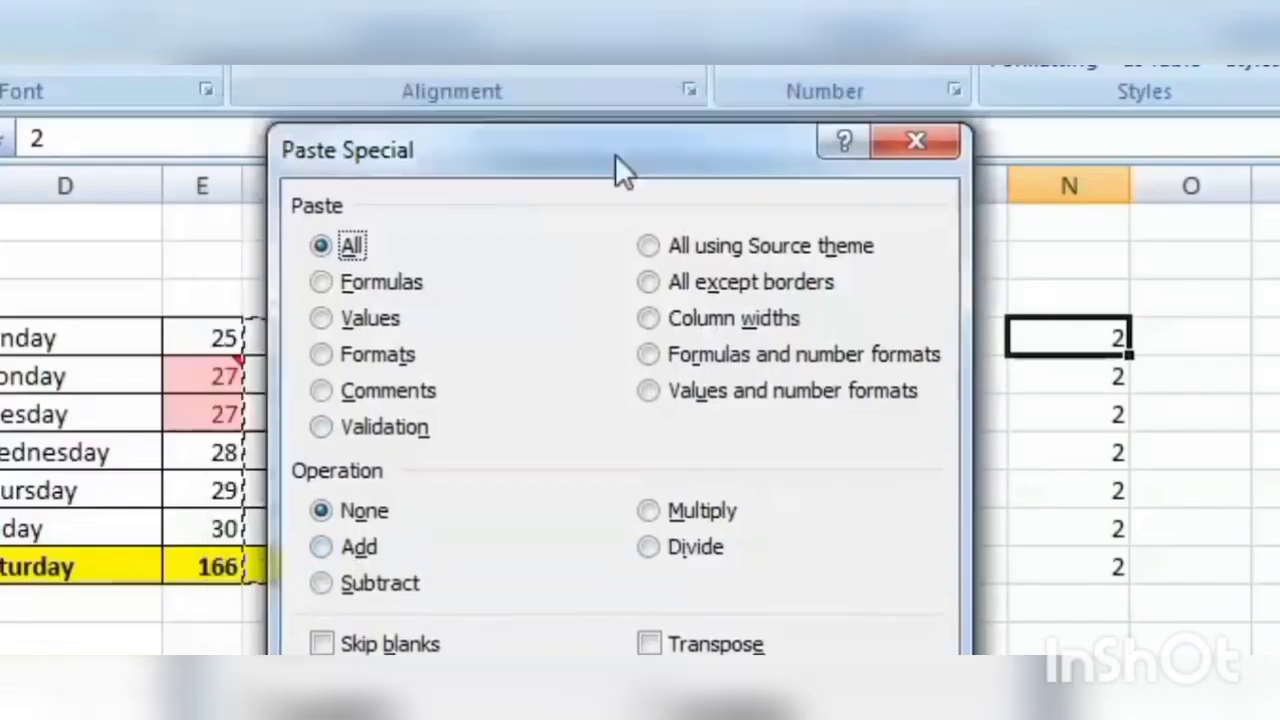
pyautogui.moveTo(617, 160); pyautogui.dragTo(650, 218)
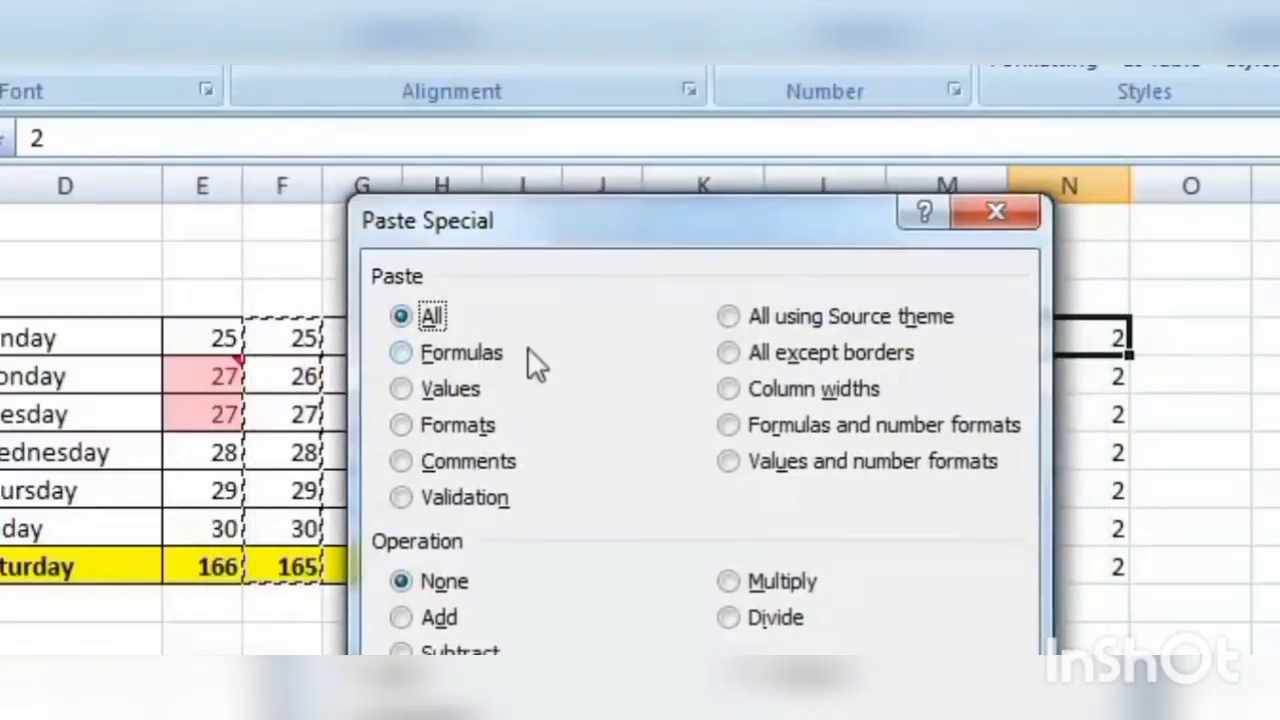
pyautogui.click(400, 617)
pyautogui.press('Return')
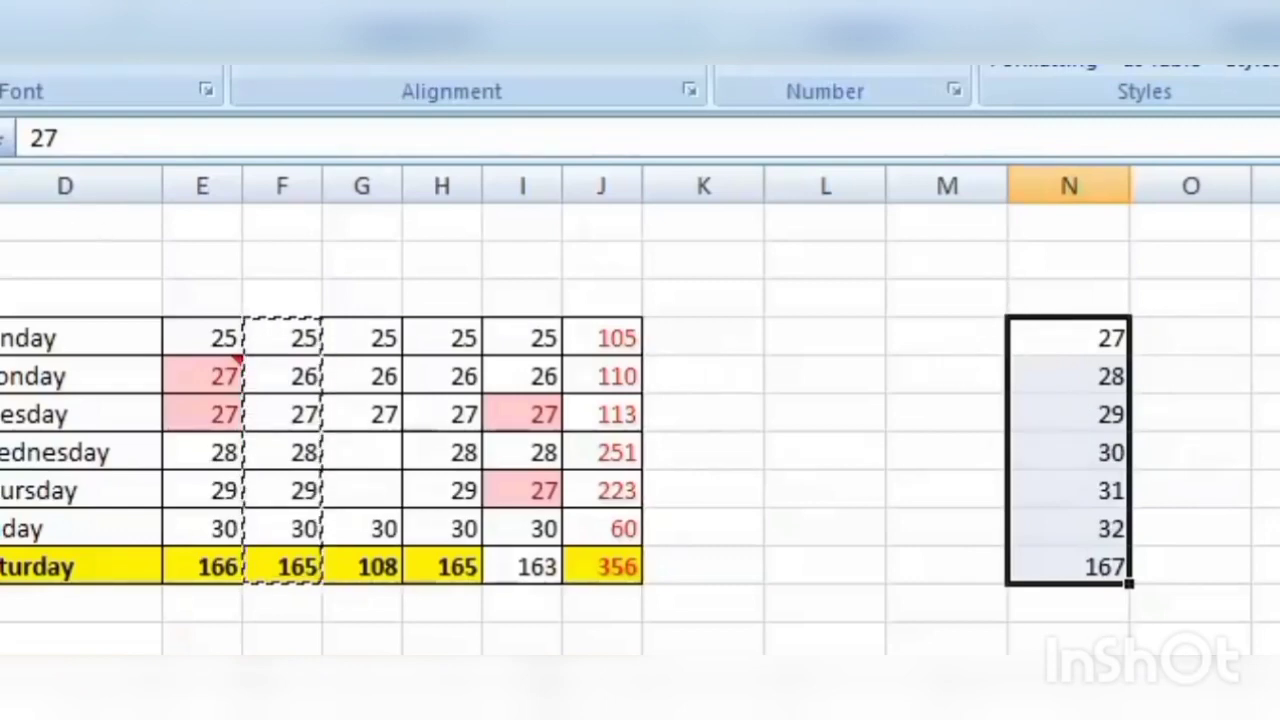
pyautogui.hotkey('ctrl', 'z')
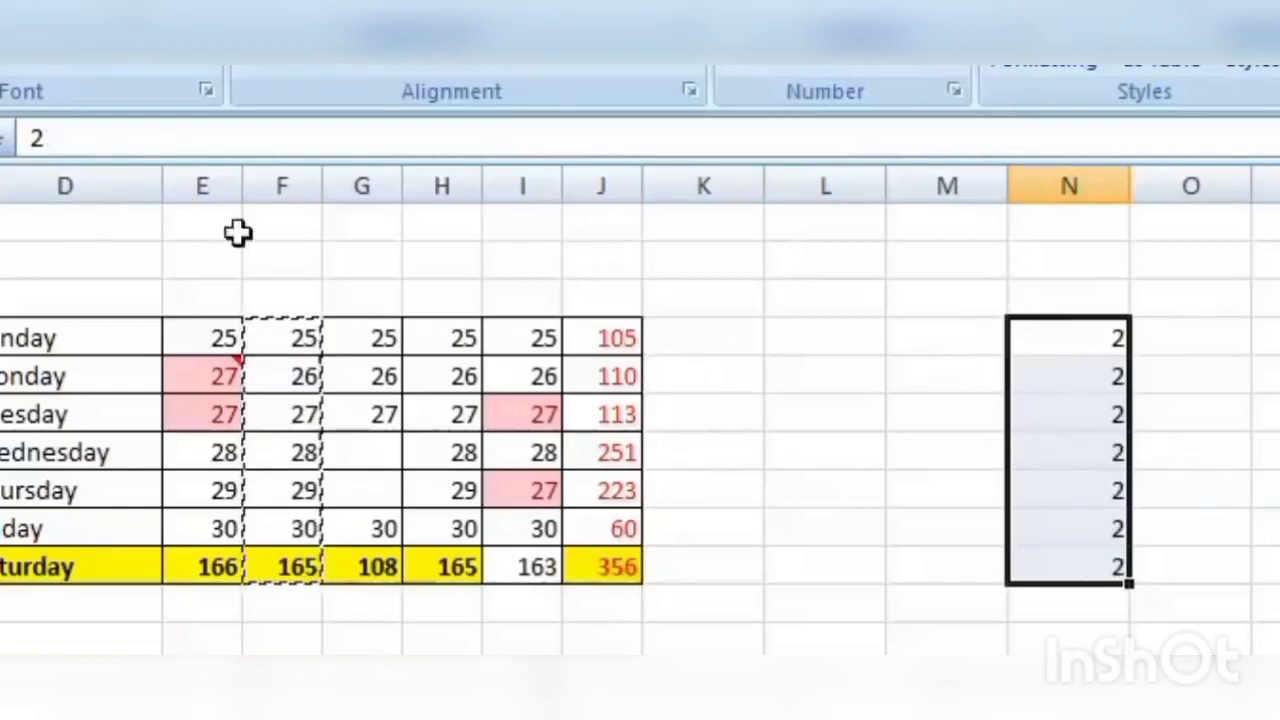
# Multiply N4:N10 by the copied F4:F10 values using the Paste Special Multiply operation.
pyautogui.rightClick(1063, 346)
pyautogui.rightClick(1040, 328)
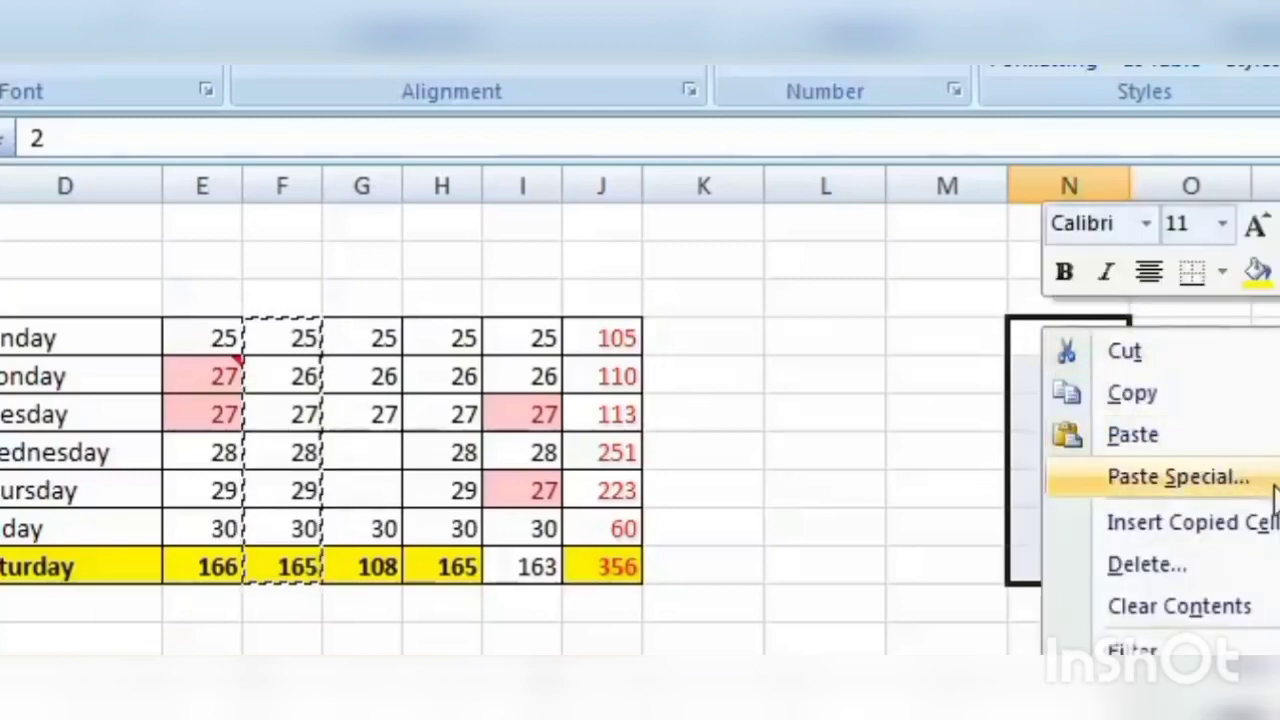
pyautogui.click(1177, 477)
pyautogui.moveTo(1163, 190); pyautogui.dragTo(550, 178)
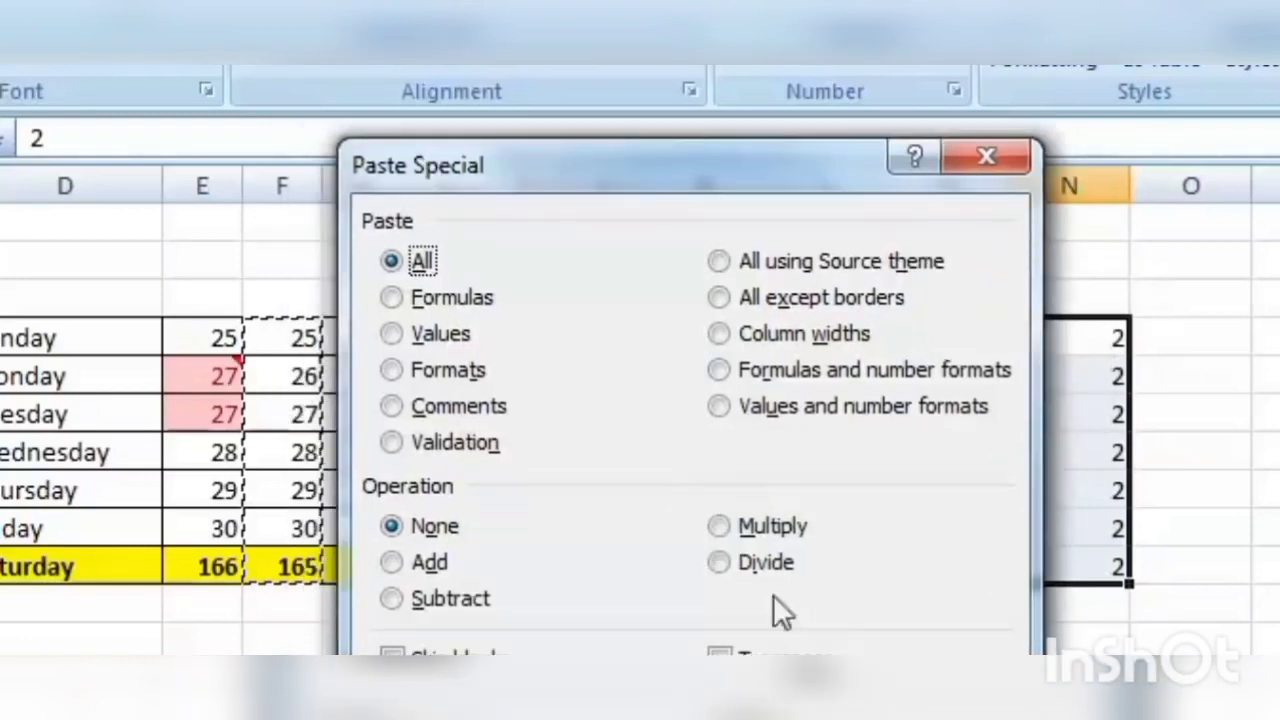
pyautogui.click(721, 524)
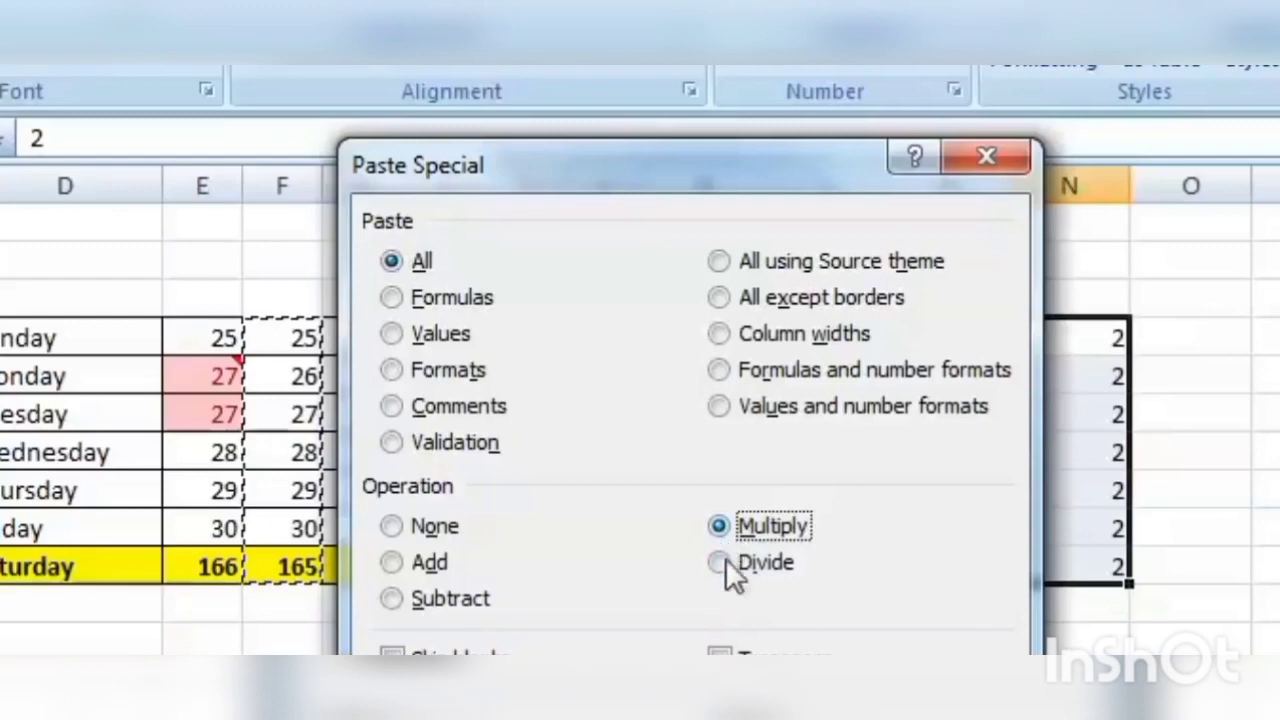
pyautogui.press('Return')
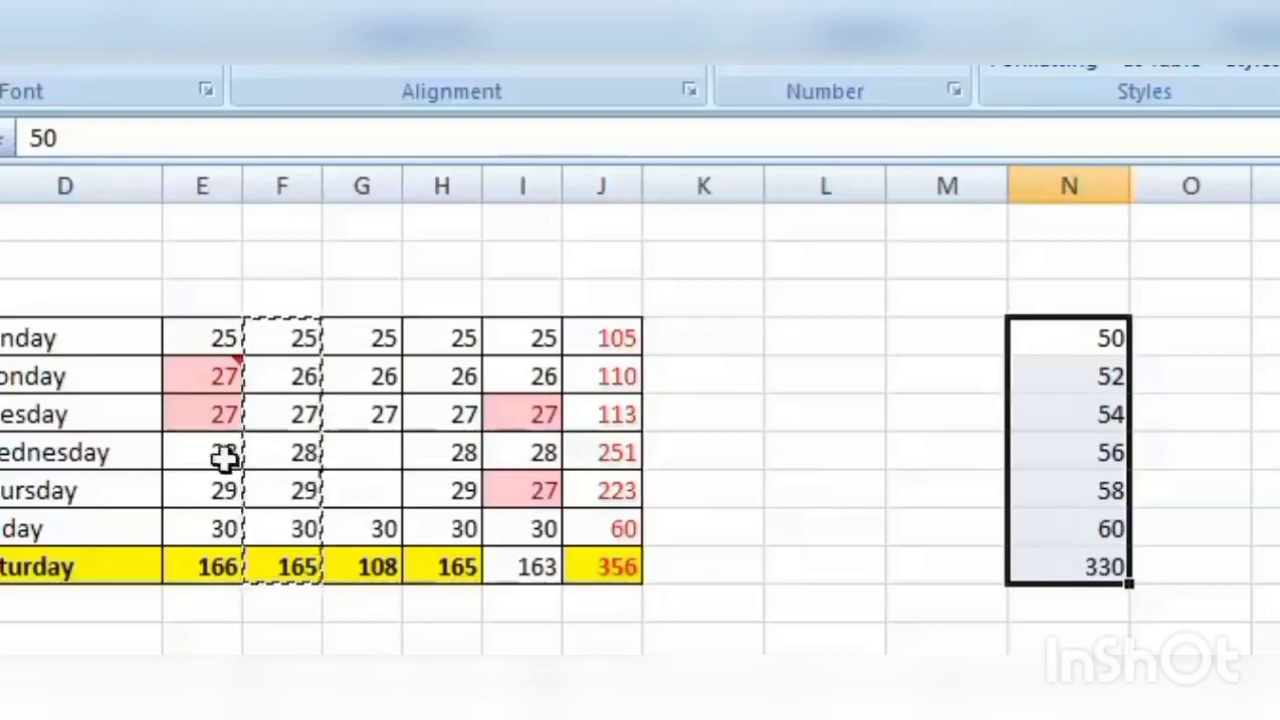
pyautogui.click(890, 485)
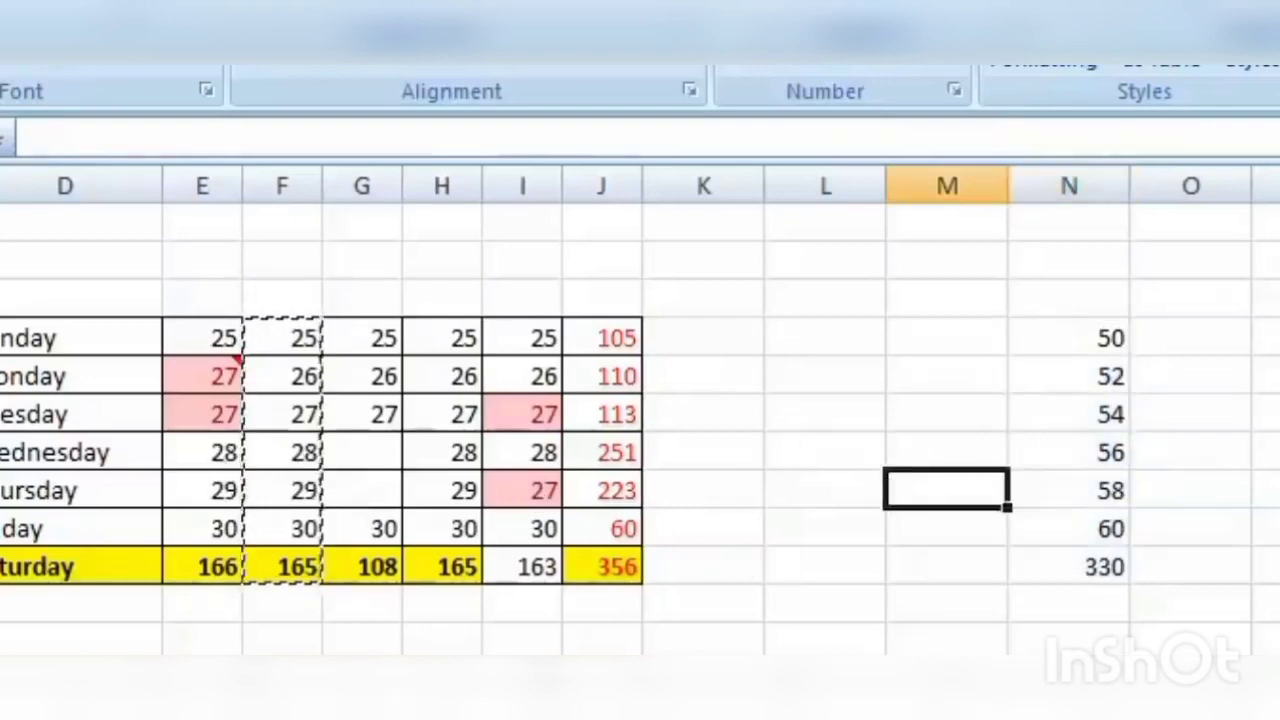
# Select F4:F10 to compare the source values, and undo the Multiply paste in N4:N10.
pyautogui.moveTo(285, 338); pyautogui.dragTo(290, 588)
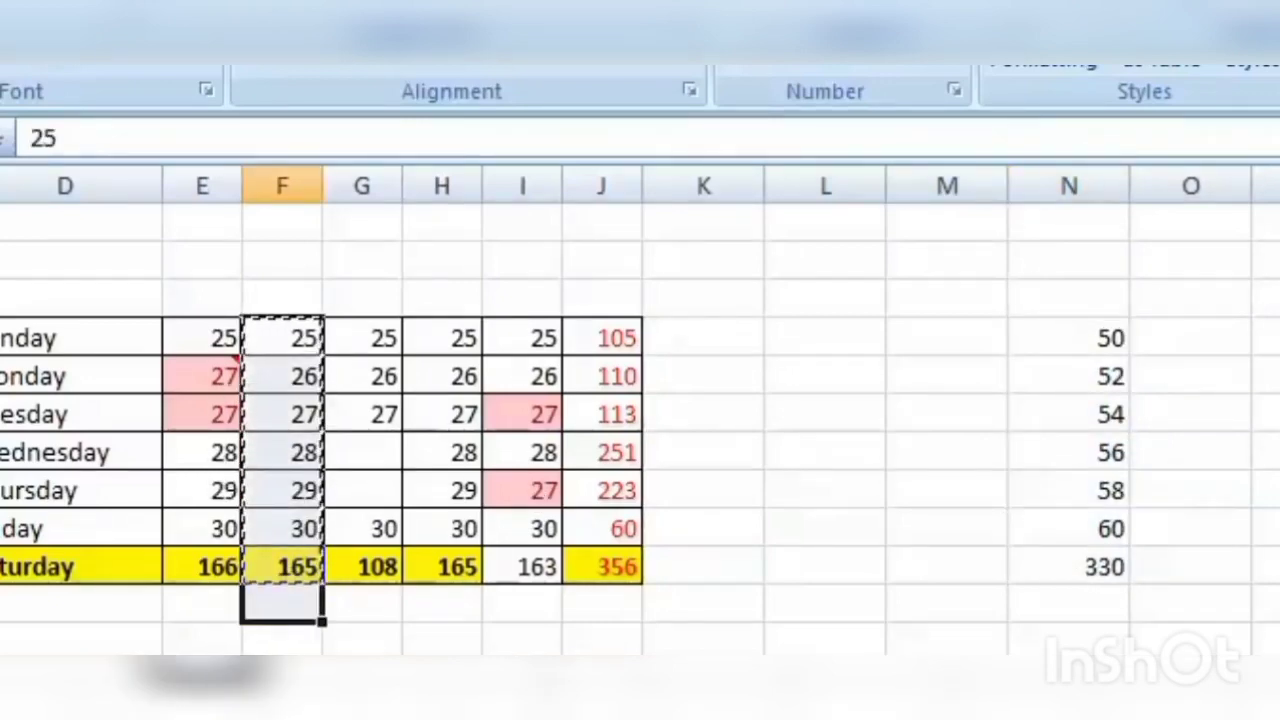
pyautogui.press('Up')
pyautogui.press('Down')
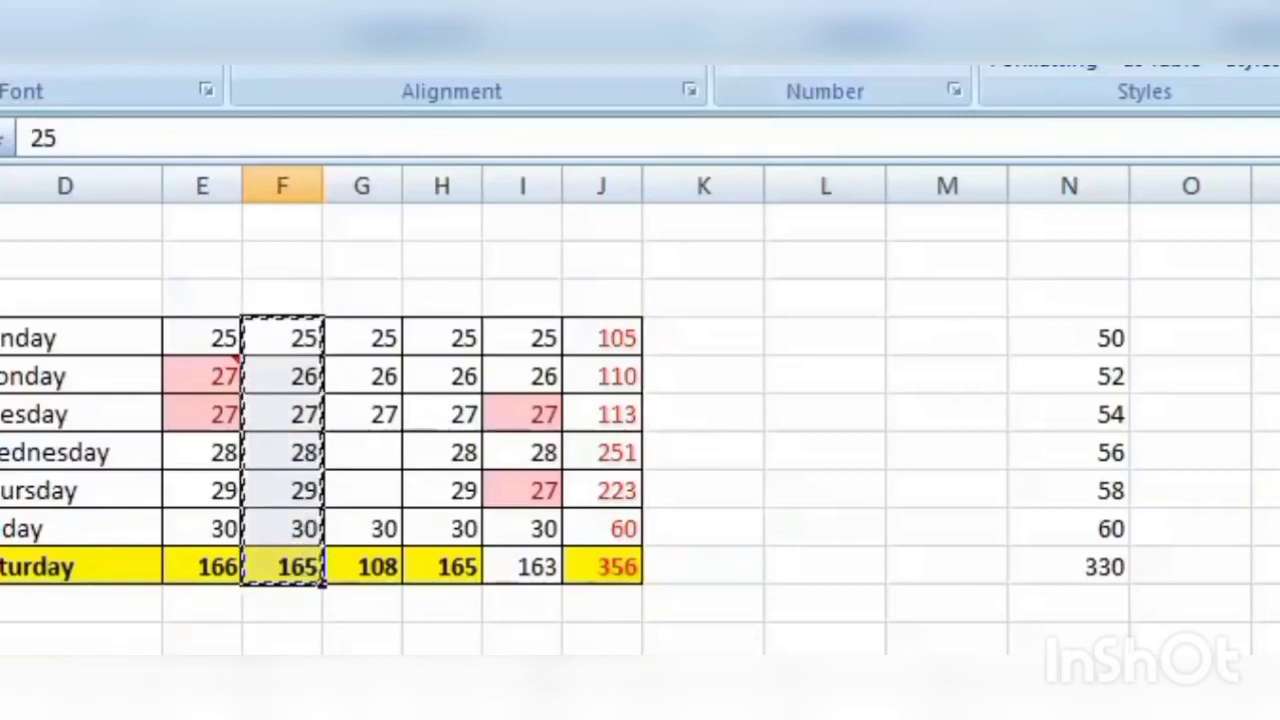
pyautogui.click(985, 500)
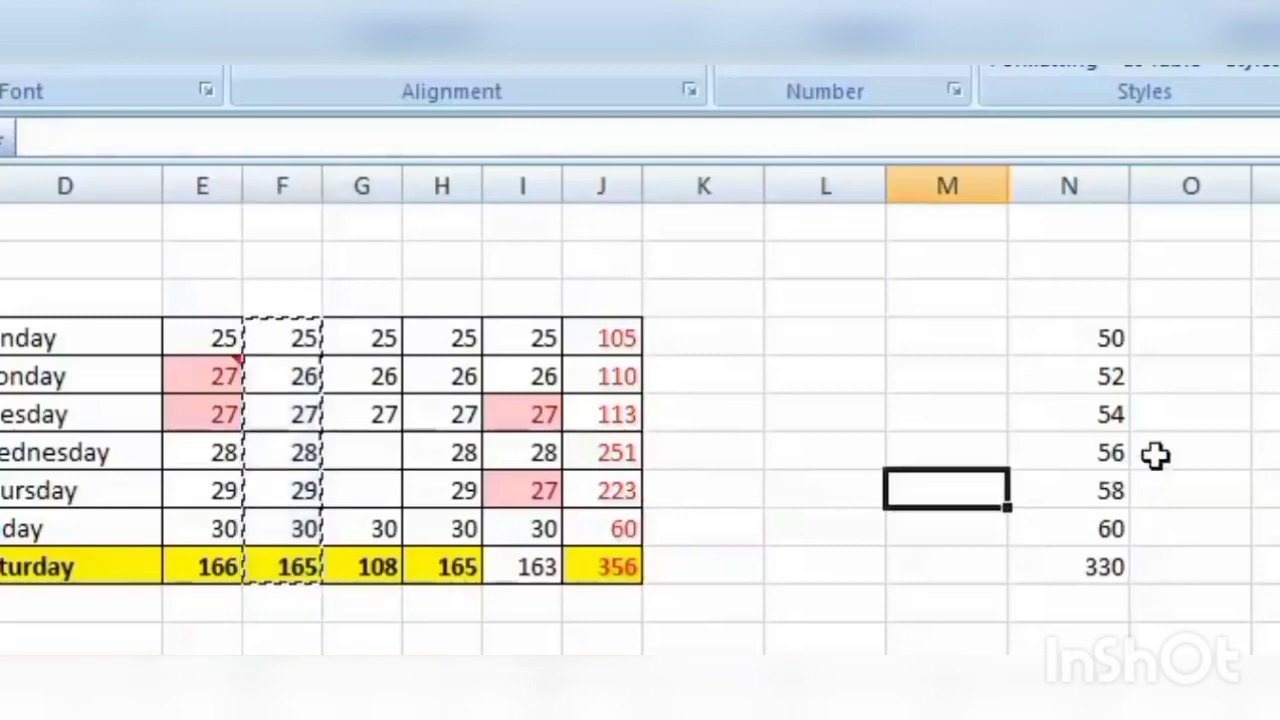
pyautogui.hotkey('ctrl', 'z')
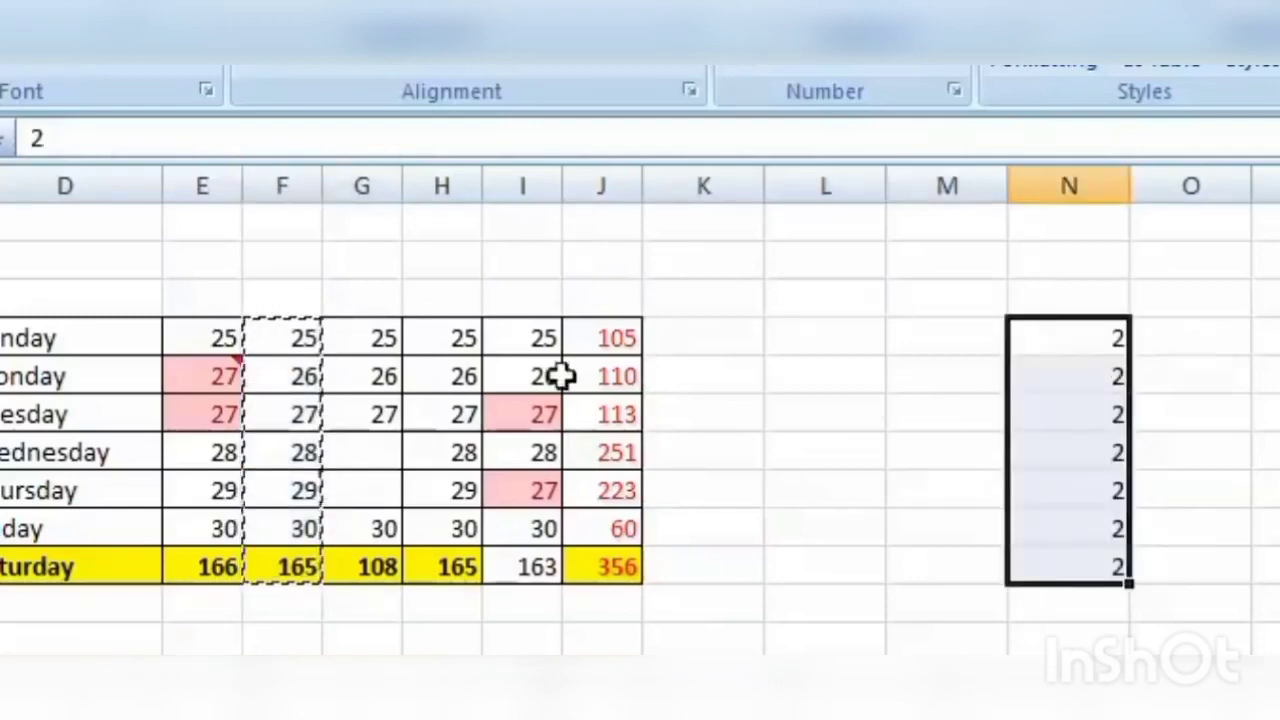
# Paste the copied F4:F10 onto the values starting at N4 with the Paste Special Divide operation.
pyautogui.rightClick(1068, 332)
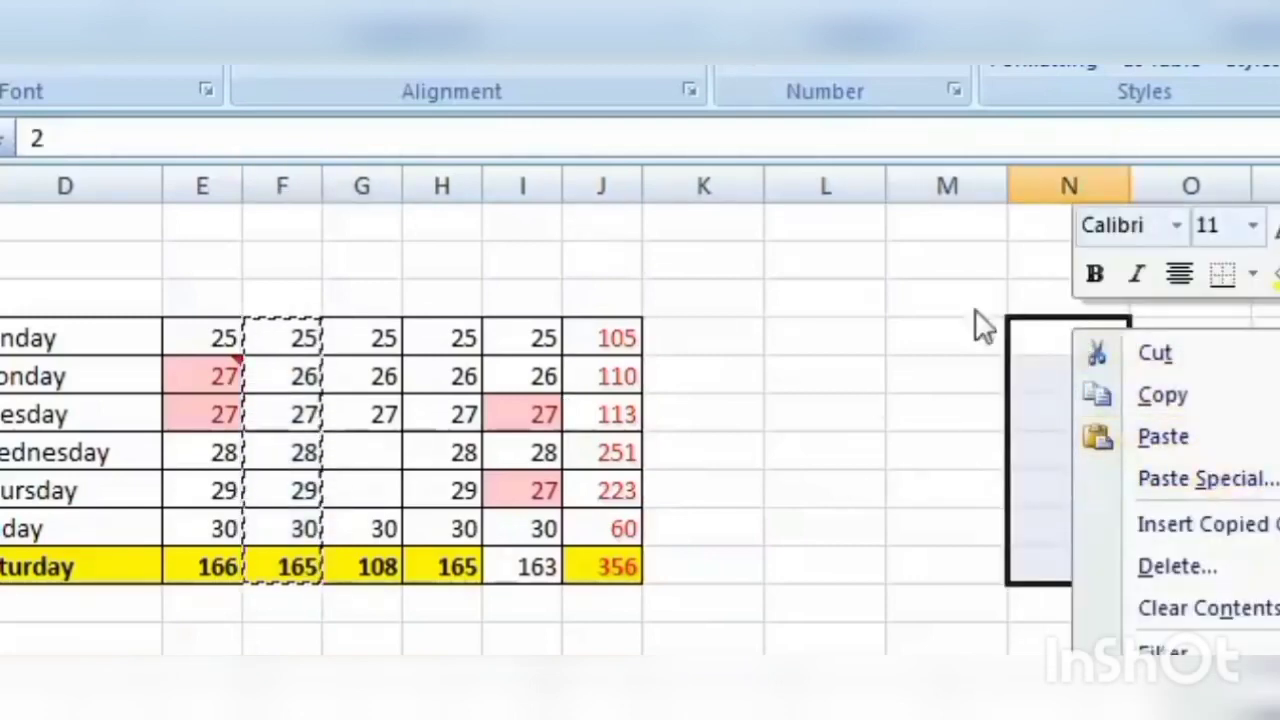
pyautogui.click(1074, 334)
pyautogui.rightClick(1074, 334)
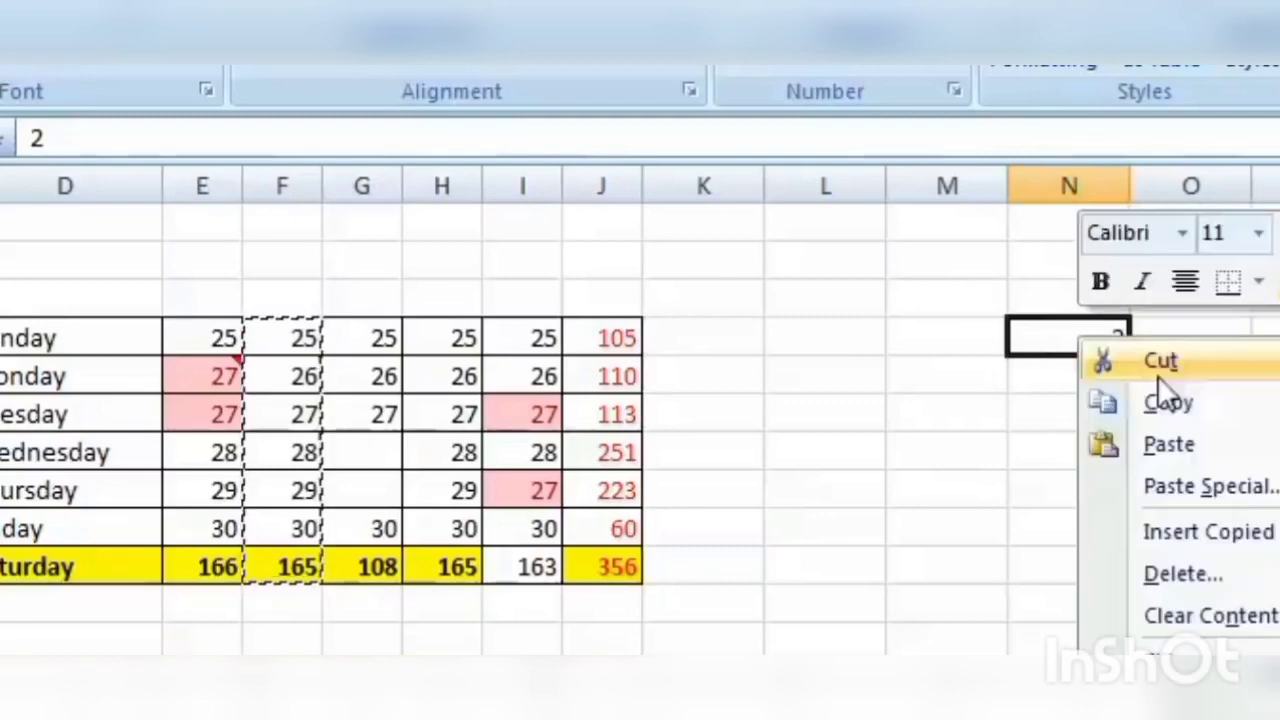
pyautogui.click(1272, 497)
pyautogui.moveTo(1251, 177); pyautogui.dragTo(700, 159)
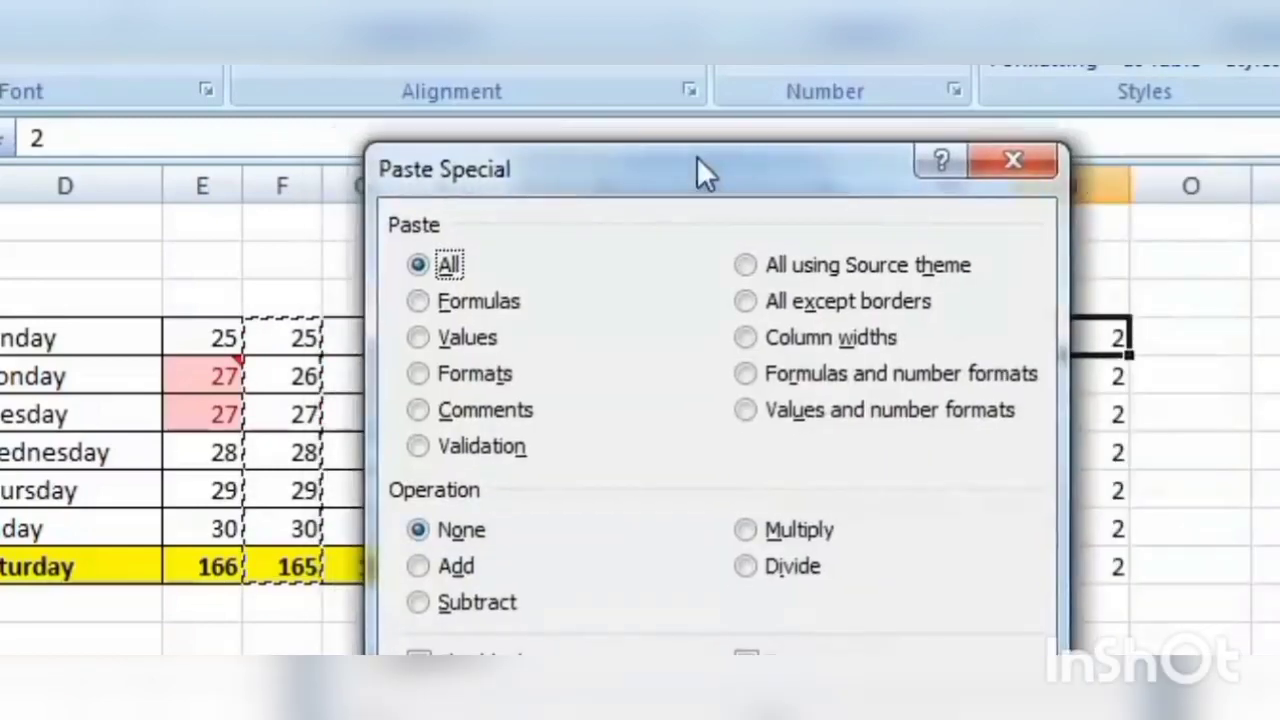
pyautogui.click(752, 568)
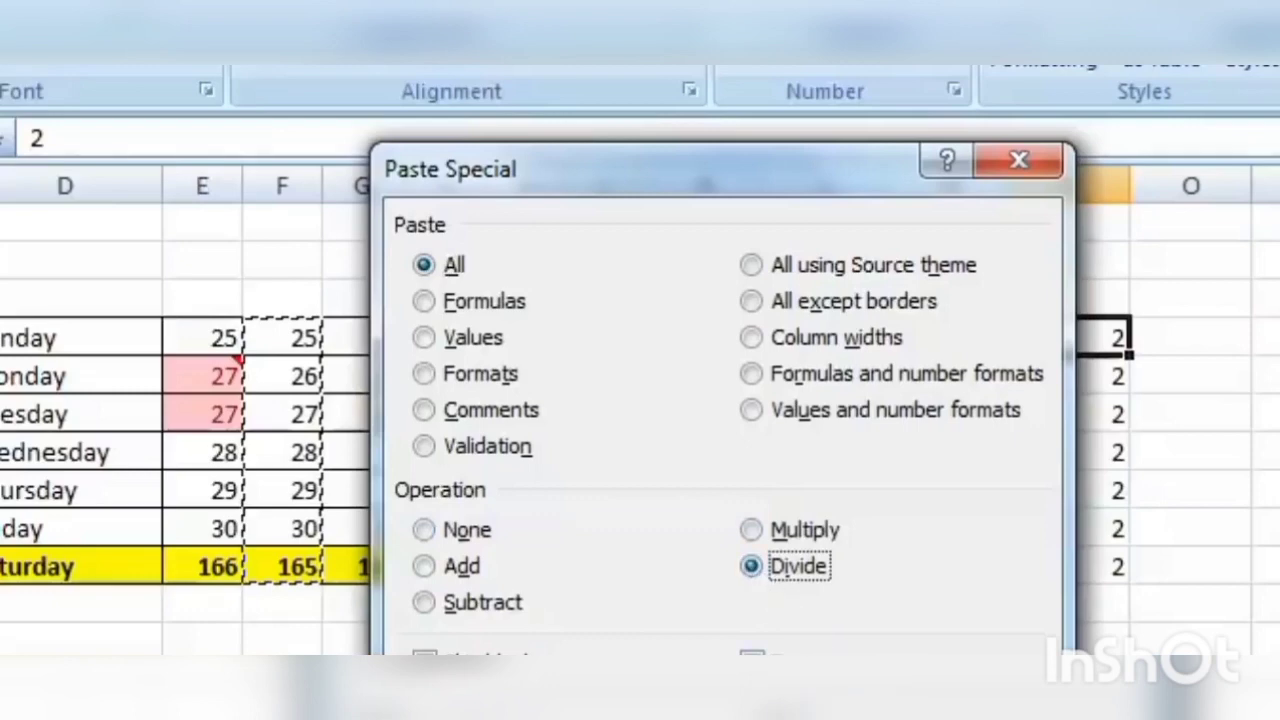
pyautogui.click(845, 706)
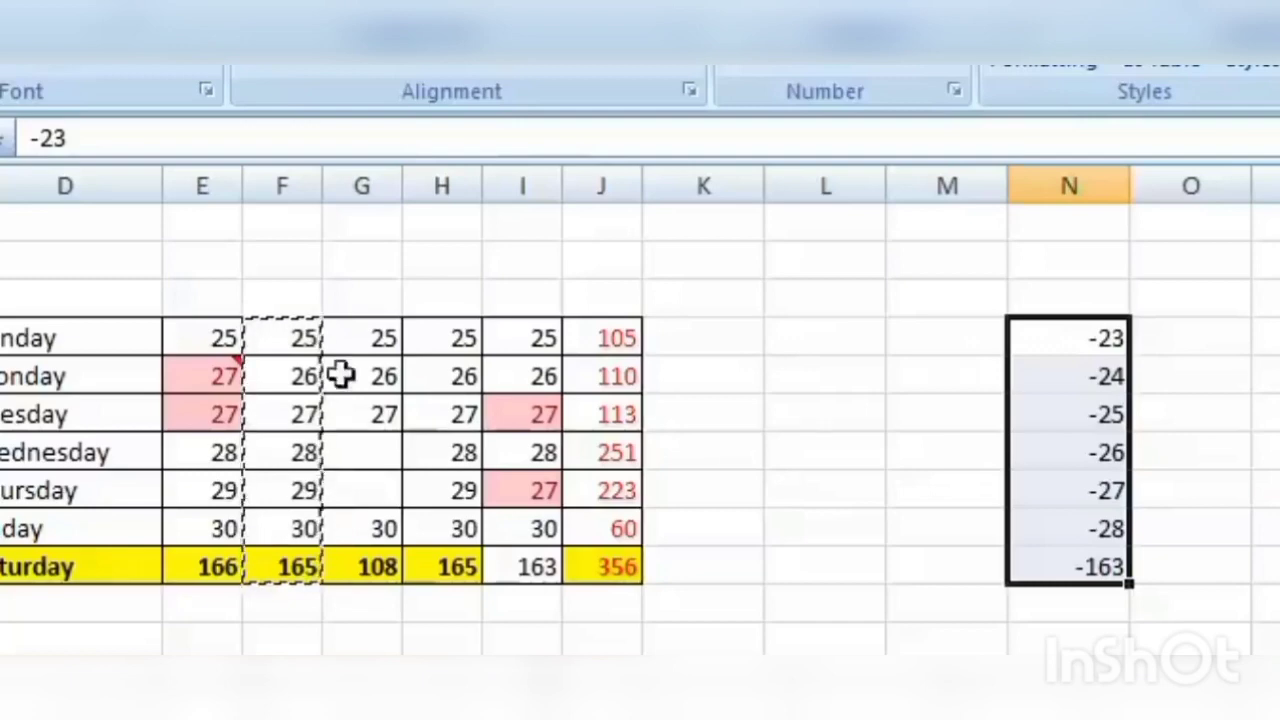
pyautogui.click(734, 452)
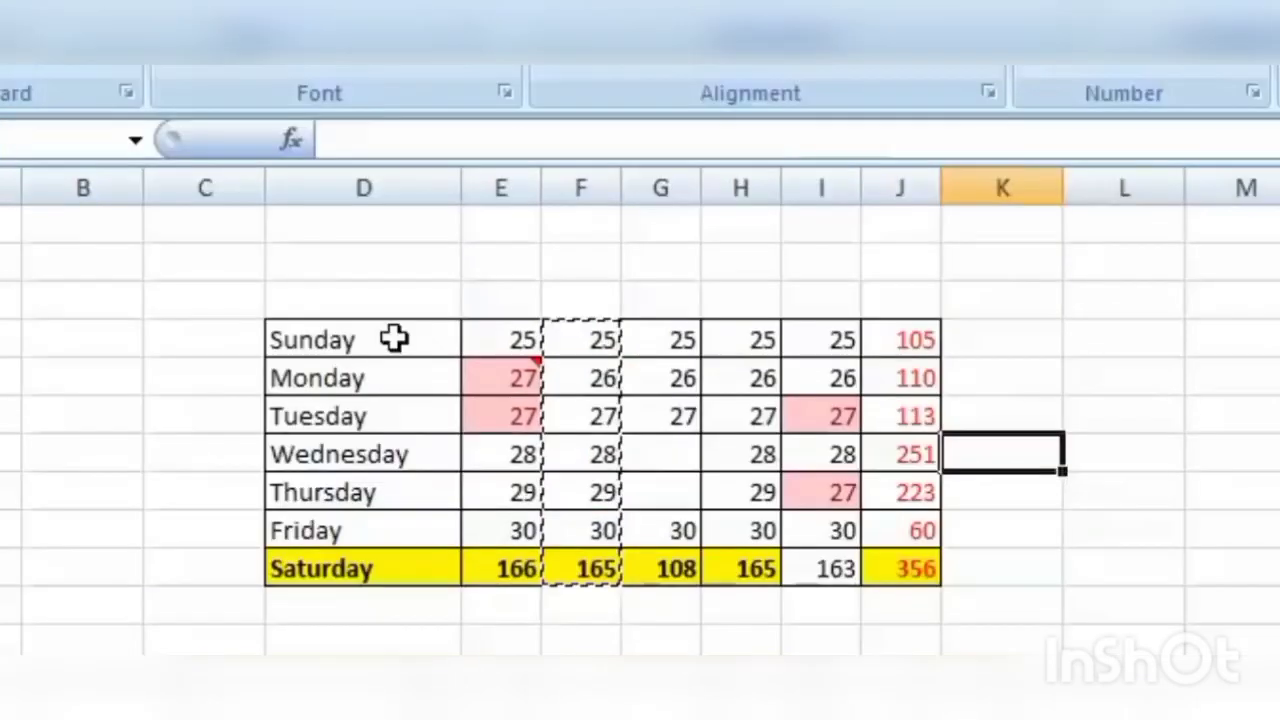
# Copy the weekday names in D4:D10.
pyautogui.moveTo(95, 343); pyautogui.dragTo(96, 569)
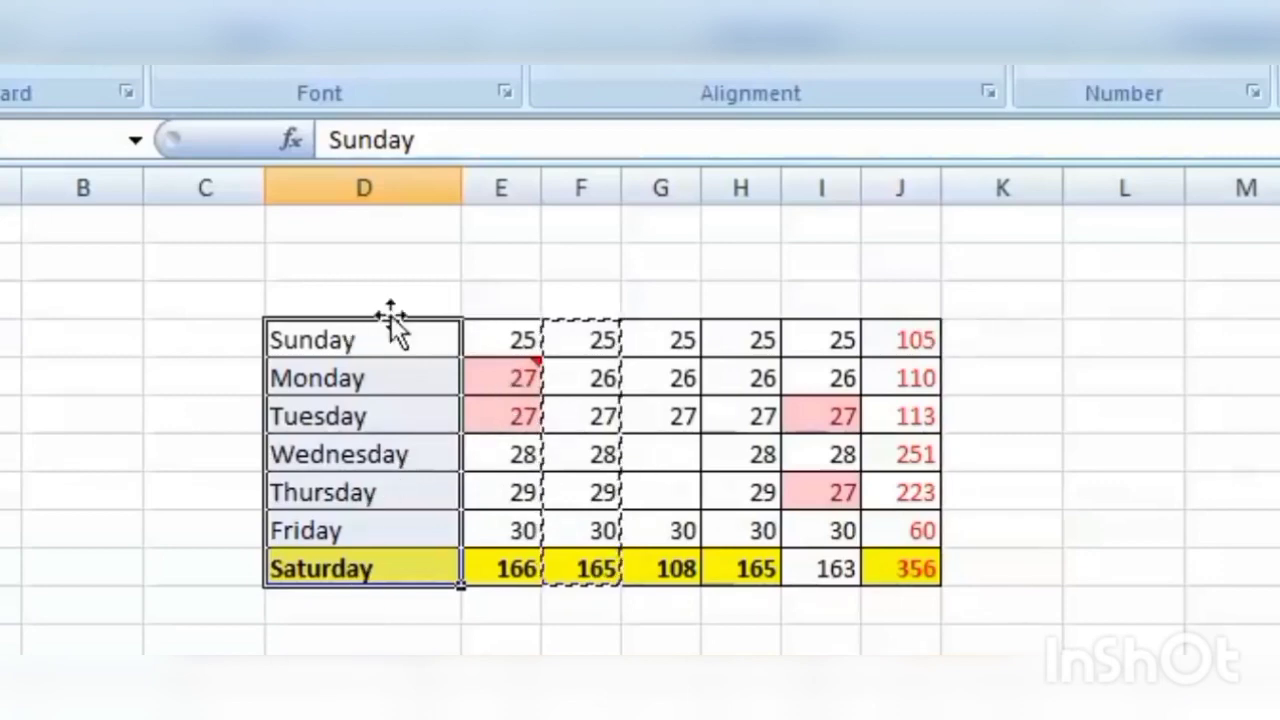
pyautogui.rightClick(407, 343)
pyautogui.moveTo(388, 343); pyautogui.dragTo(392, 560)
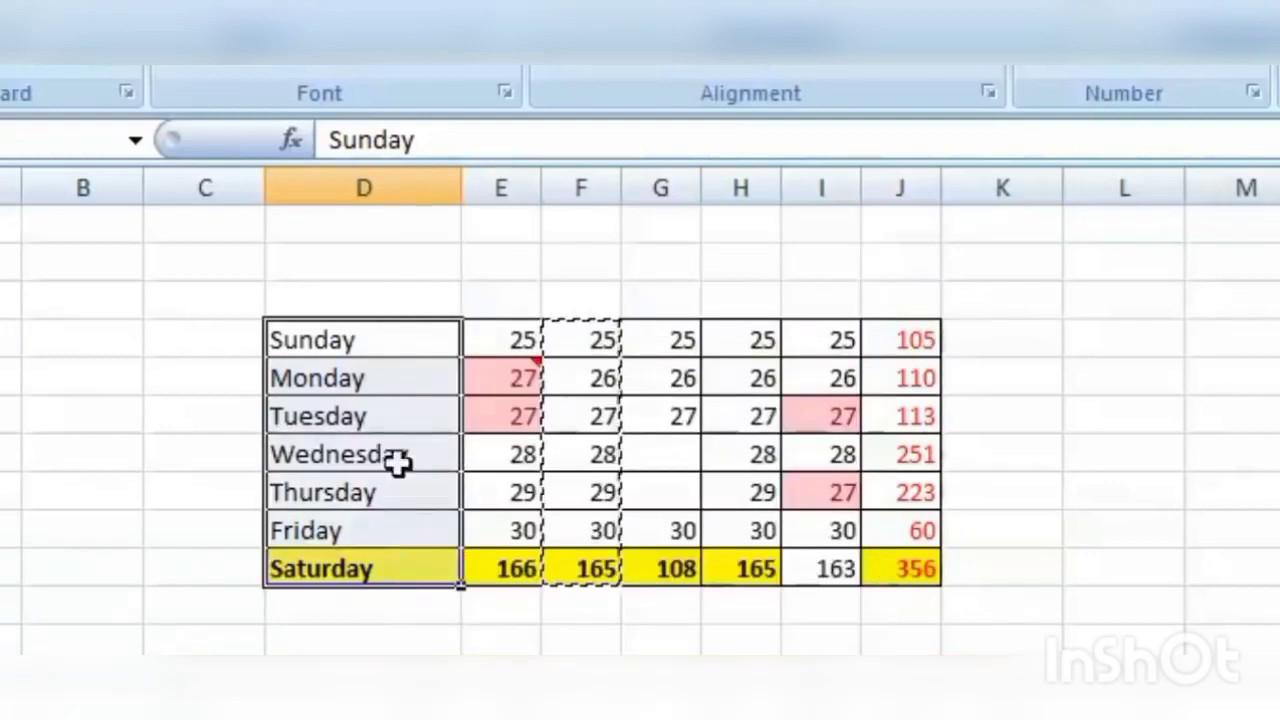
pyautogui.rightClick(401, 433)
pyautogui.click(529, 500)
# Paste the copied weekday names as a horizontal header row starting at E3, using Paste Special with Transpose.
pyautogui.click(491, 294)
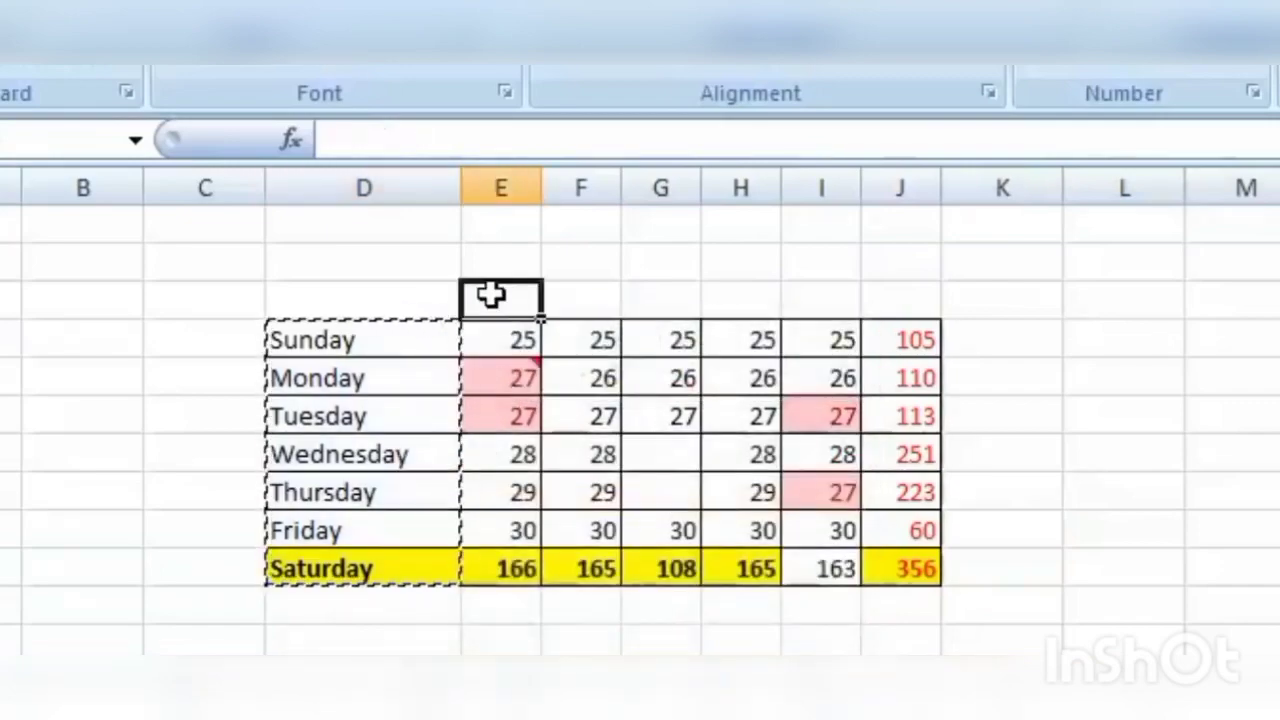
pyautogui.rightClick(493, 296)
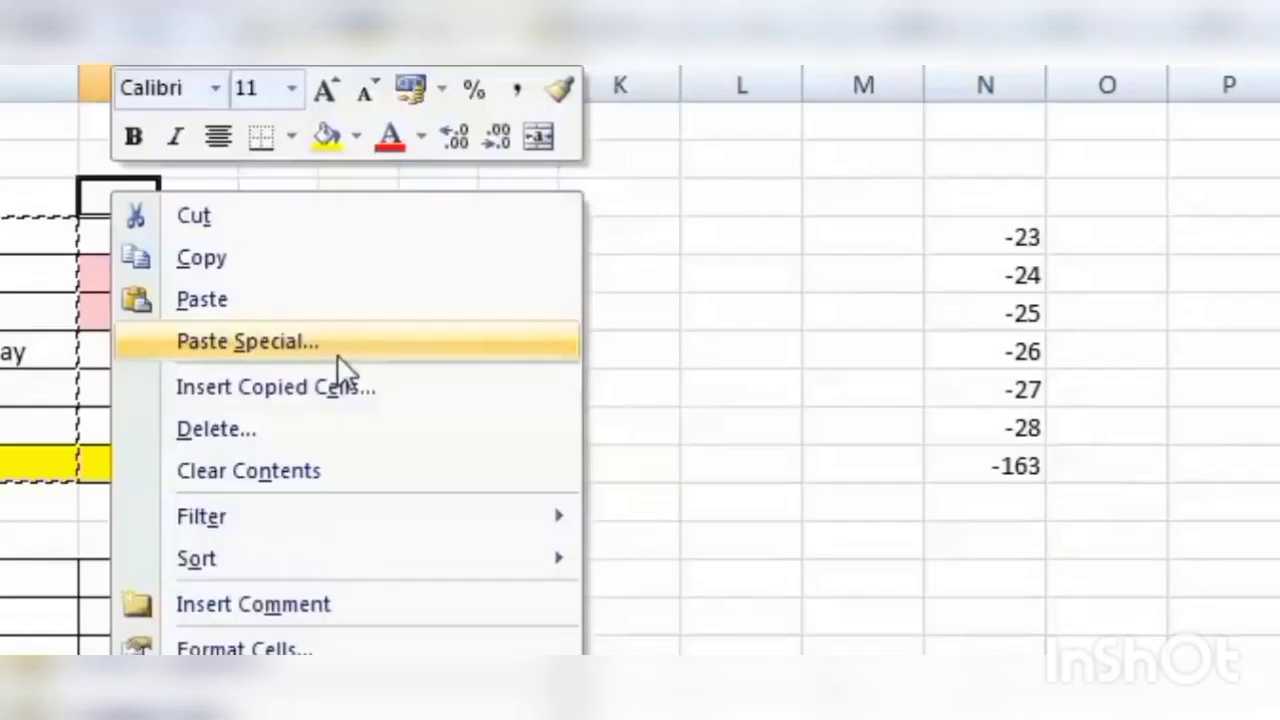
pyautogui.click(720, 452)
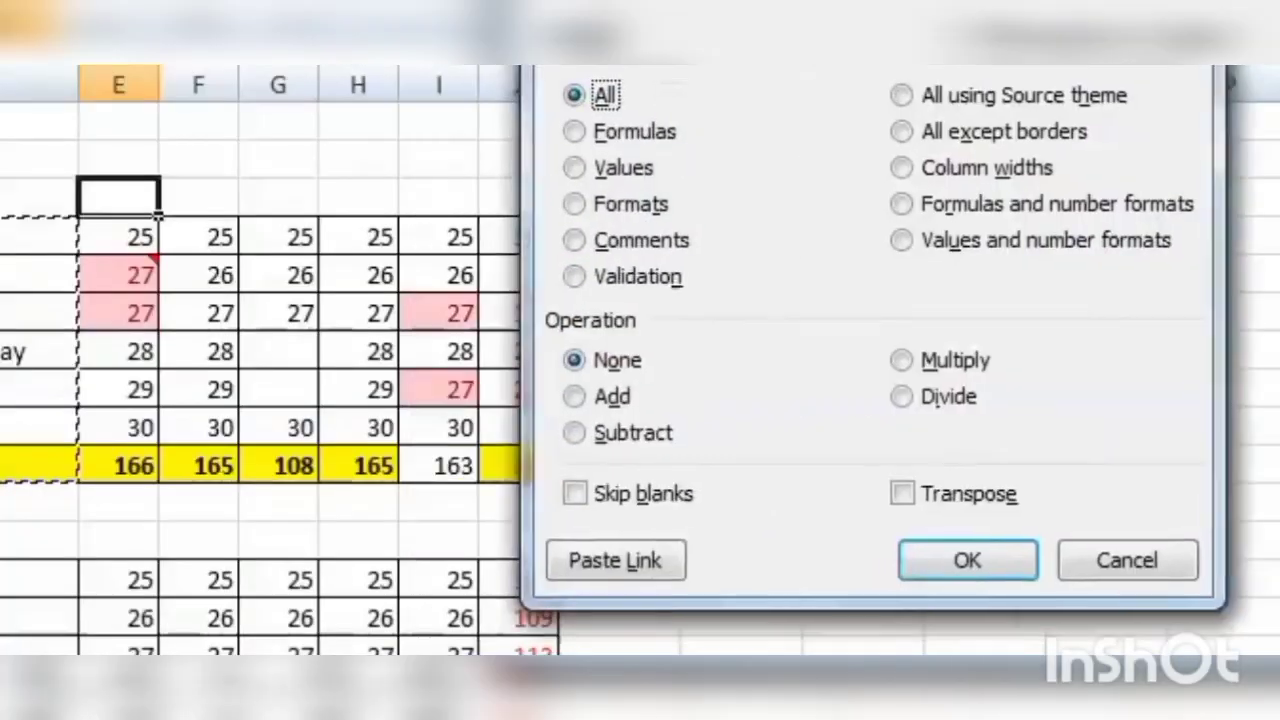
pyautogui.moveTo(880, 20); pyautogui.dragTo(888, 18)
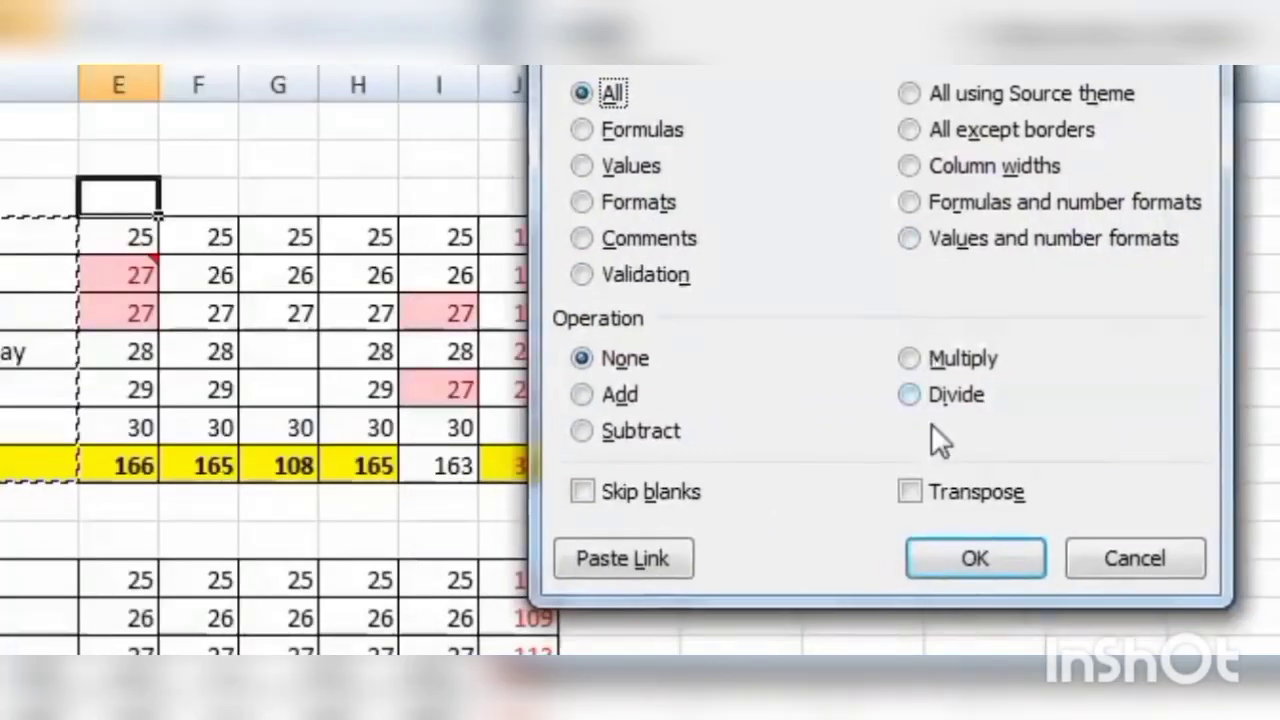
pyautogui.click(919, 495)
pyautogui.click(975, 555)
pyautogui.click(840, 535)
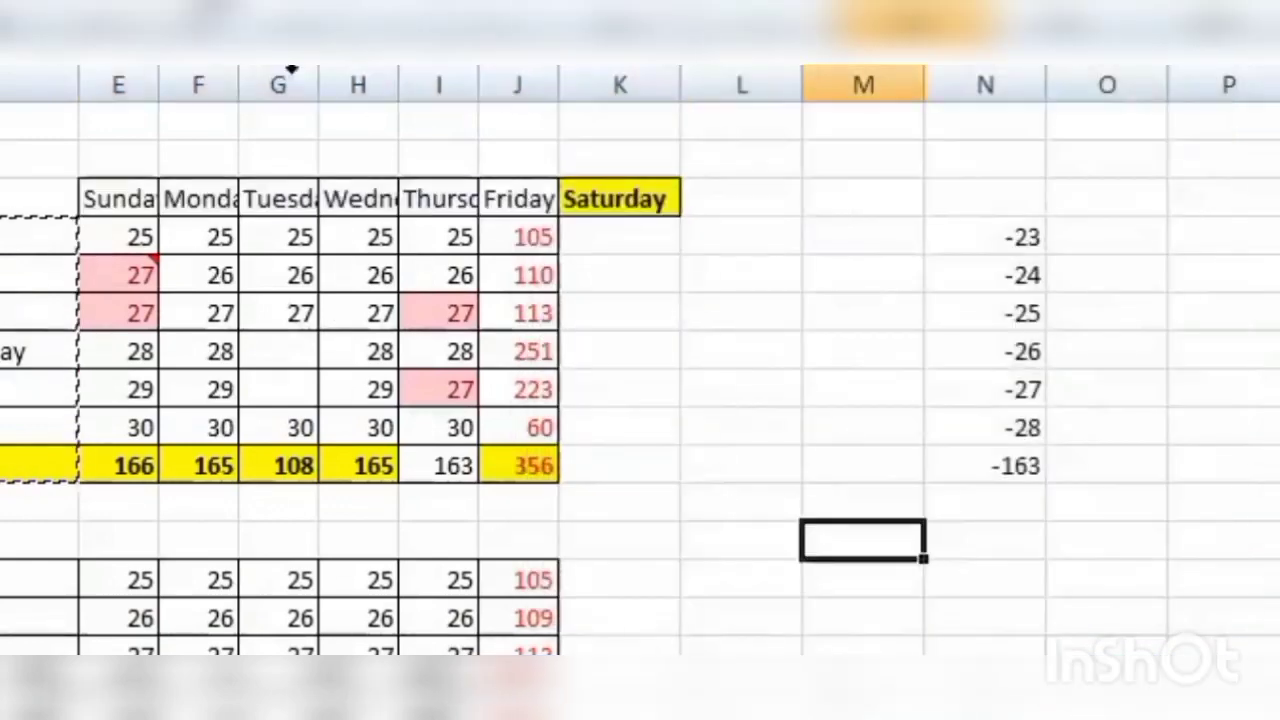
# Widen columns E to J to show the full weekday headers, and restore their narrow widths.
pyautogui.moveTo(149, 83); pyautogui.dragTo(660, 108)
pyautogui.click(734, 395)
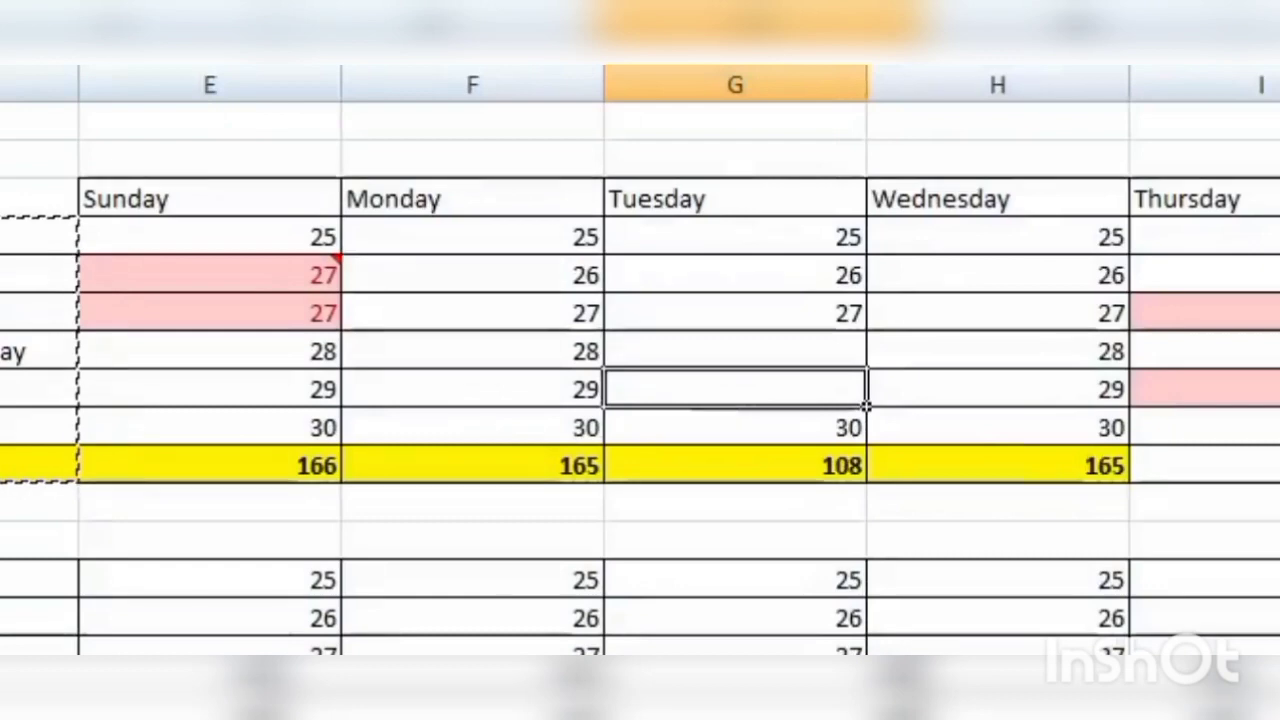
pyautogui.moveTo(1270, 84); pyautogui.dragTo(171, 117)
pyautogui.click(574, 432)
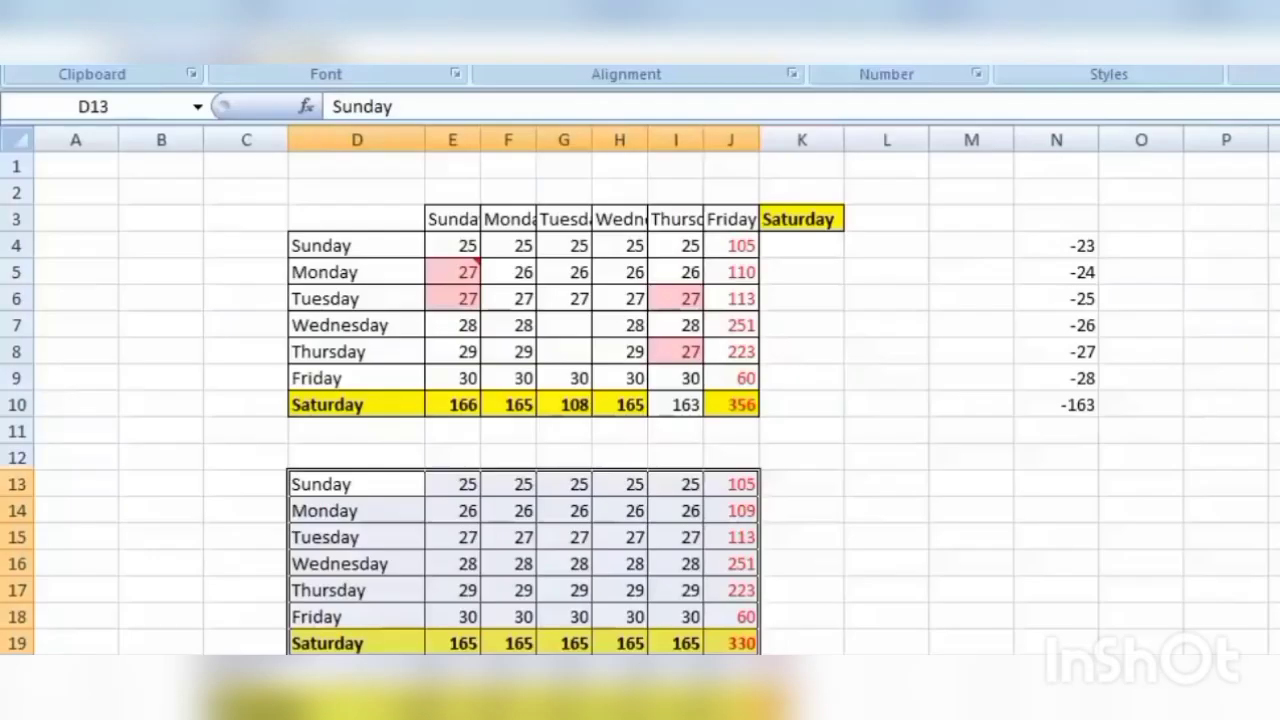
# Copy the lower weekday table in D13:J19.
pyautogui.moveTo(749, 486); pyautogui.dragTo(340, 648)
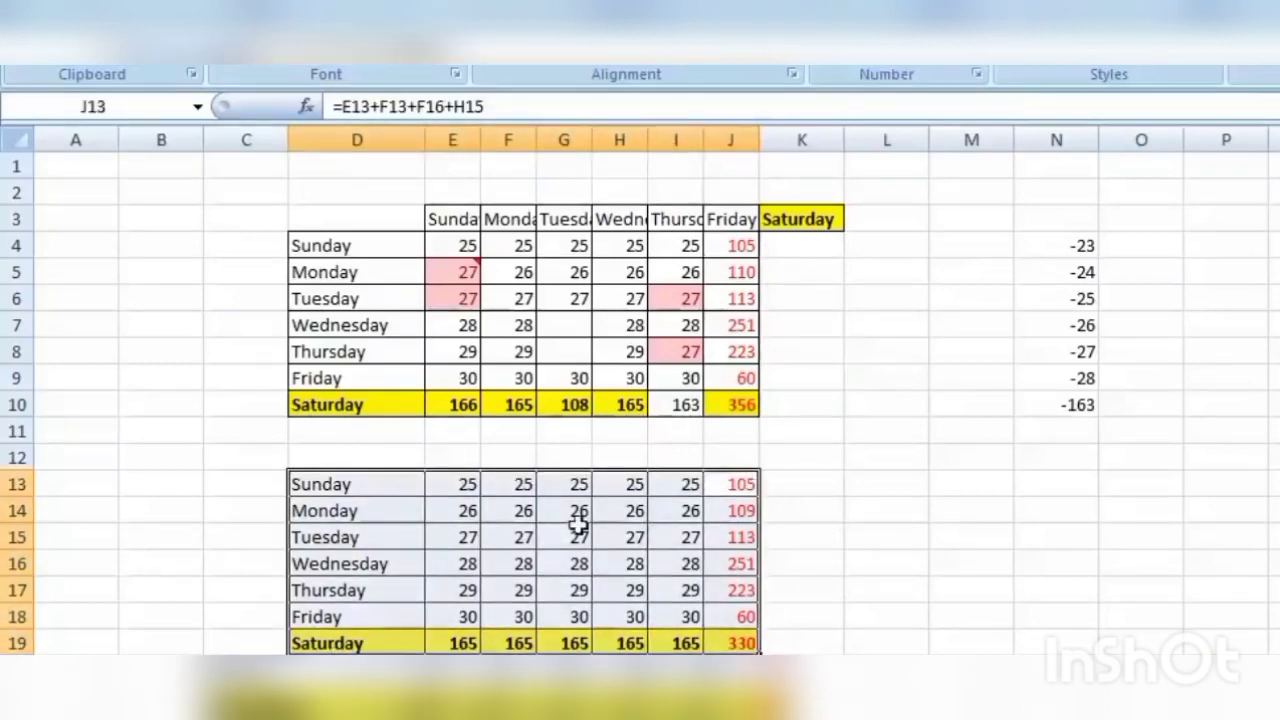
pyautogui.rightClick(375, 510)
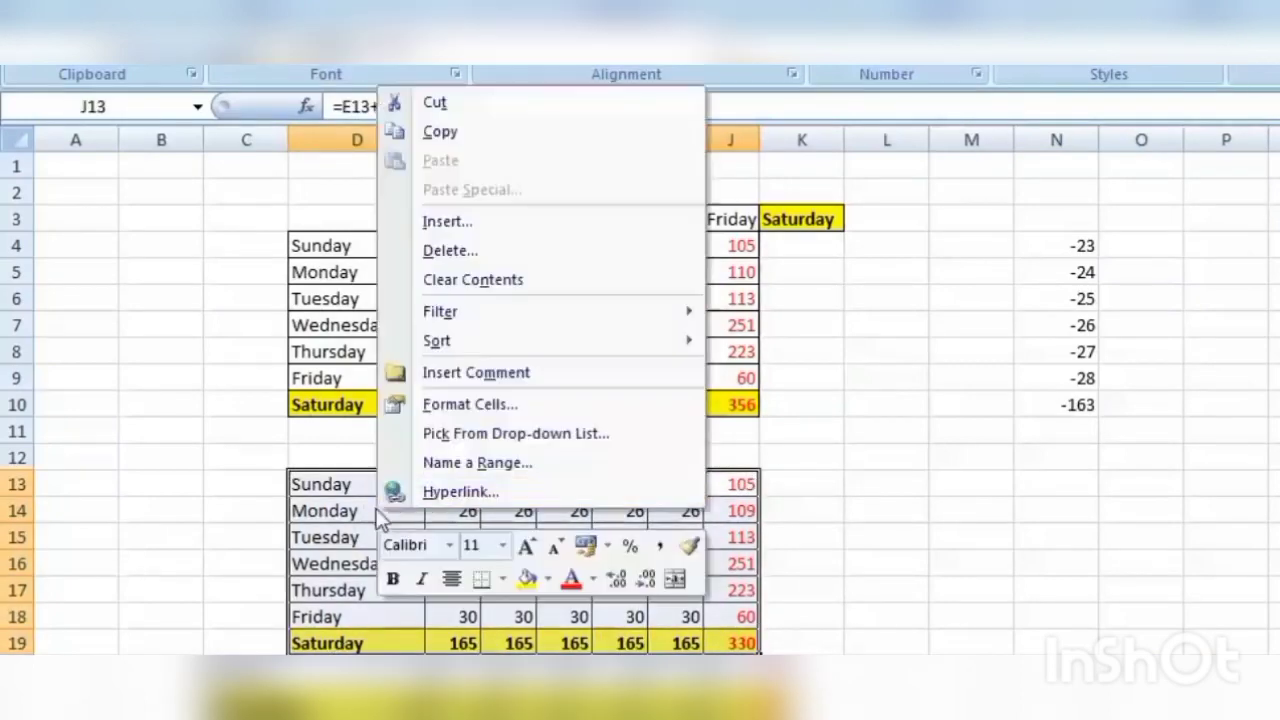
pyautogui.click(432, 129)
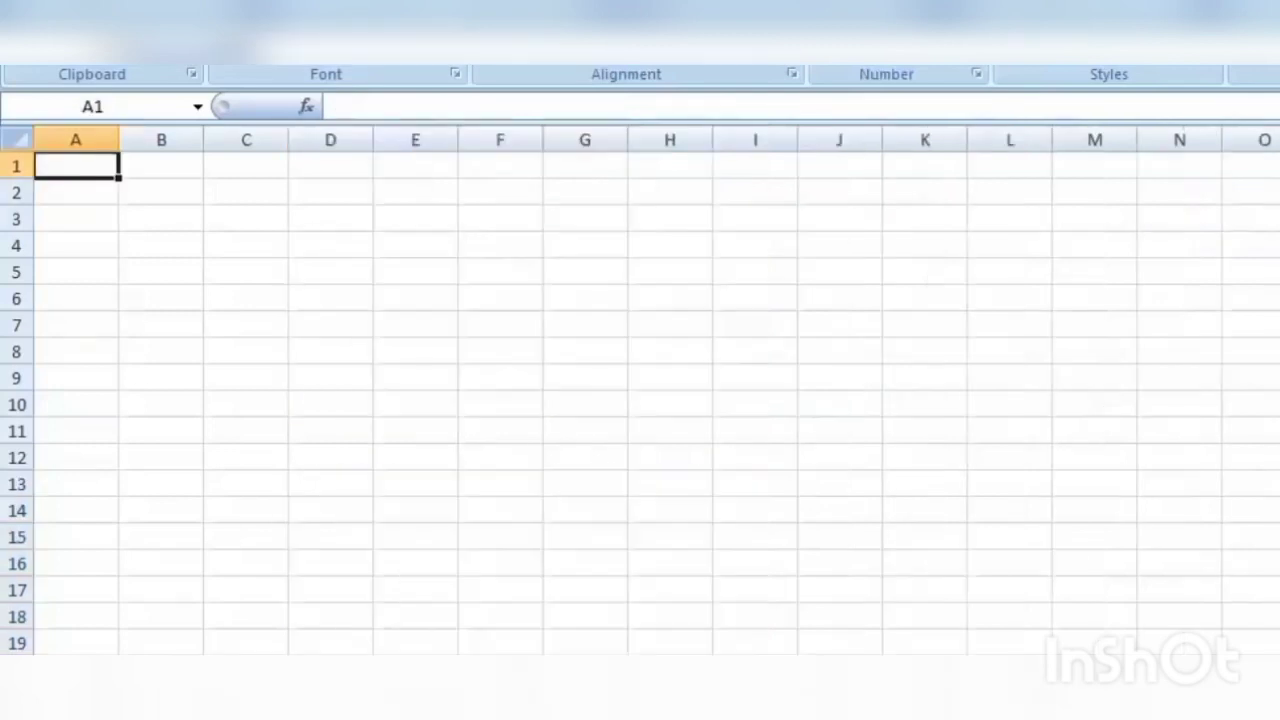
# Paste the copied weekday table at A1 of the blank sheet.
pyautogui.rightClick(80, 165)
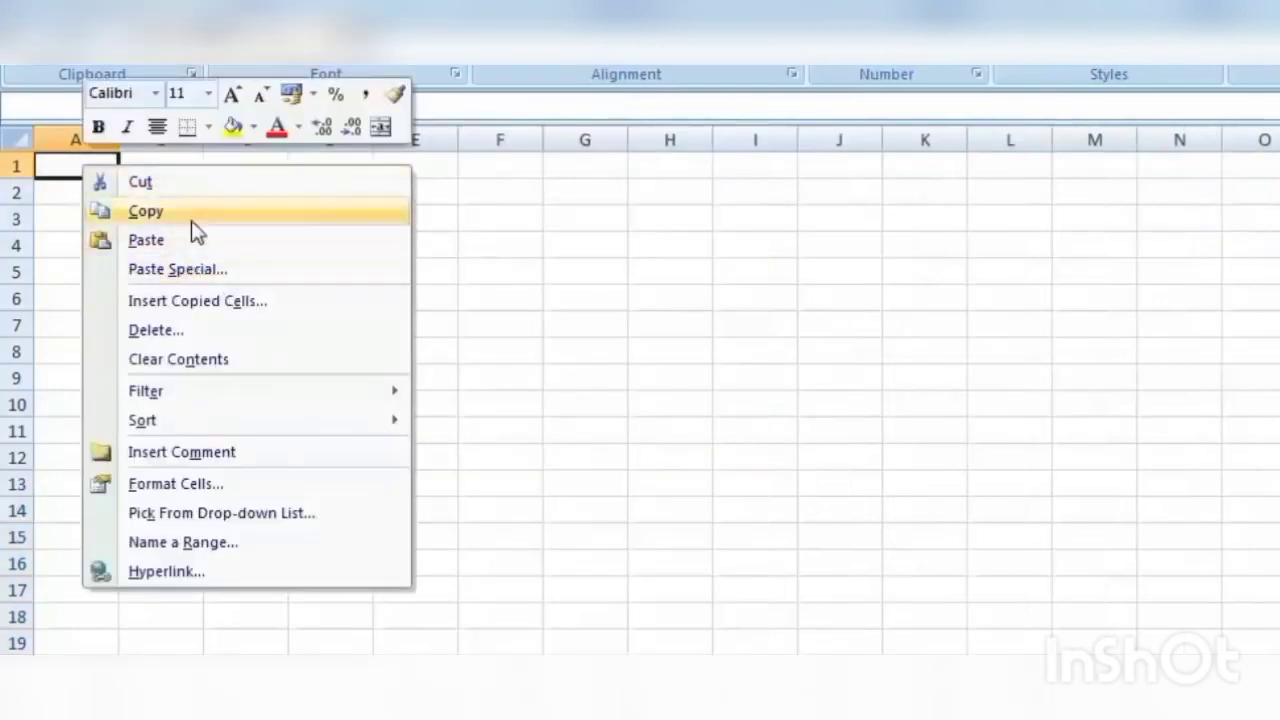
pyautogui.click(189, 240)
pyautogui.click(464, 556)
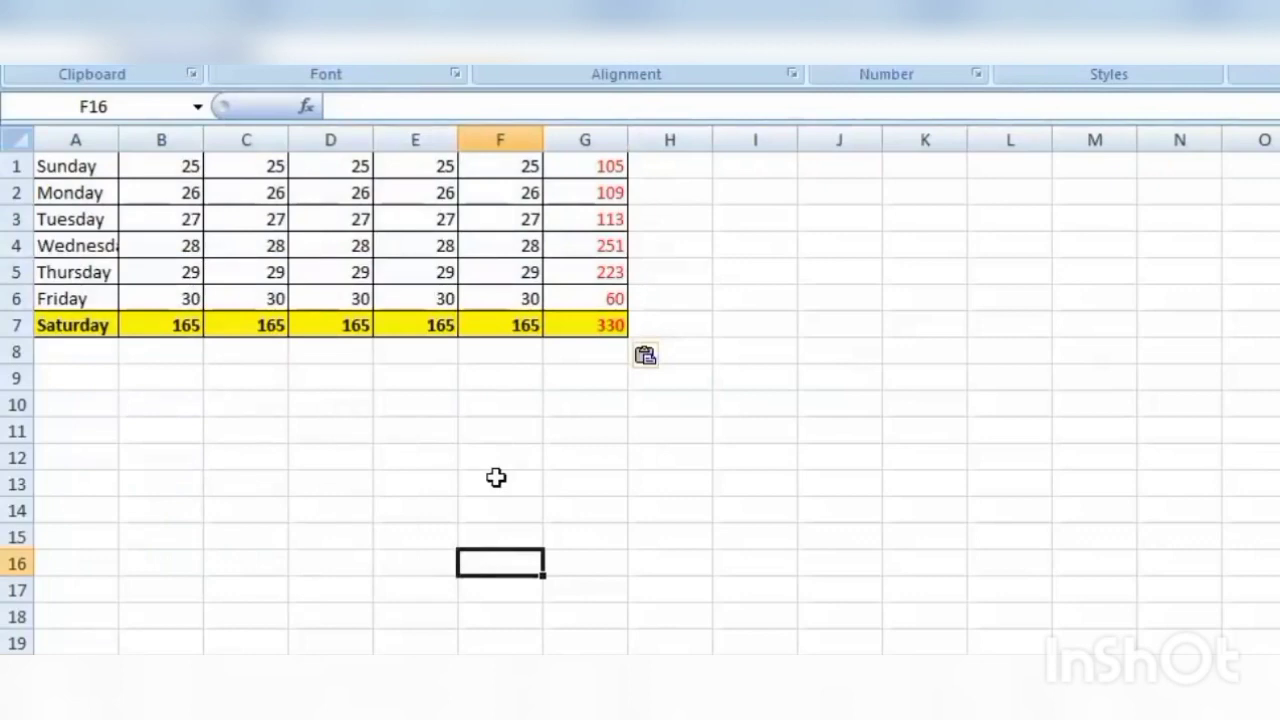
# Try narrowing columns B to G by hand, and undo both the resizing and the table paste.
pyautogui.moveTo(561, 143); pyautogui.dragTo(168, 140)
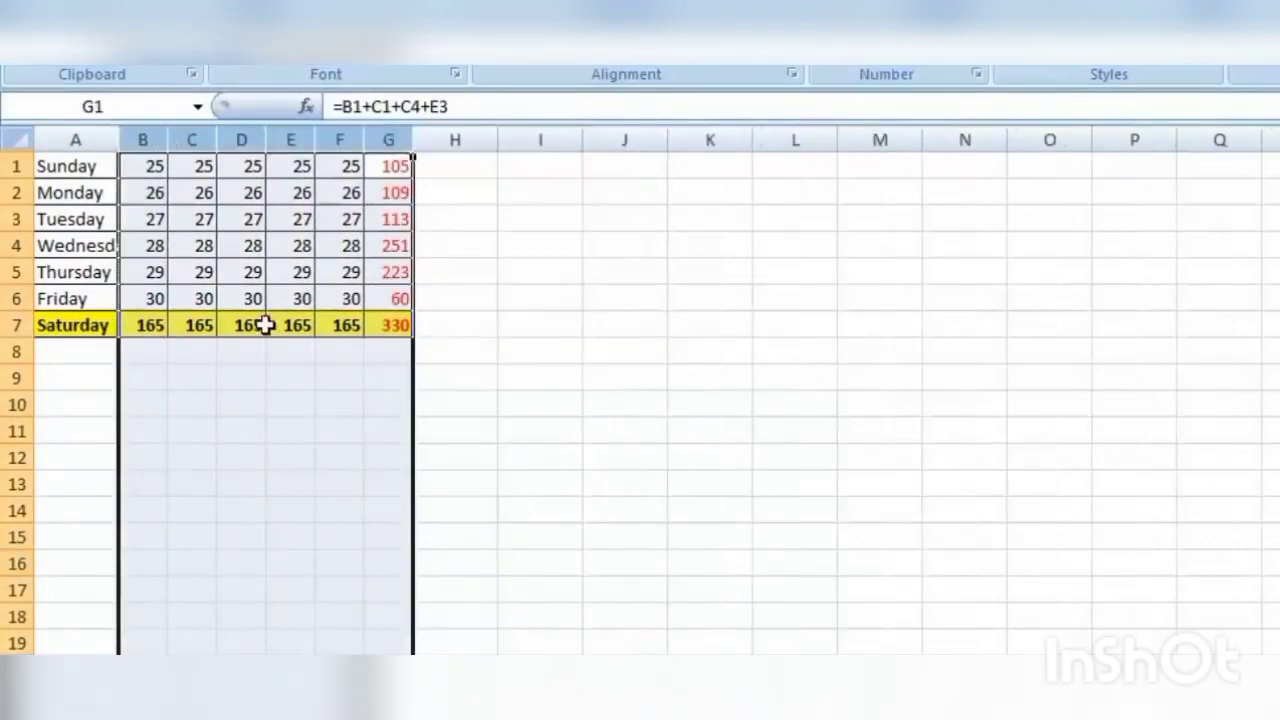
pyautogui.hotkey('ctrl', 'z')
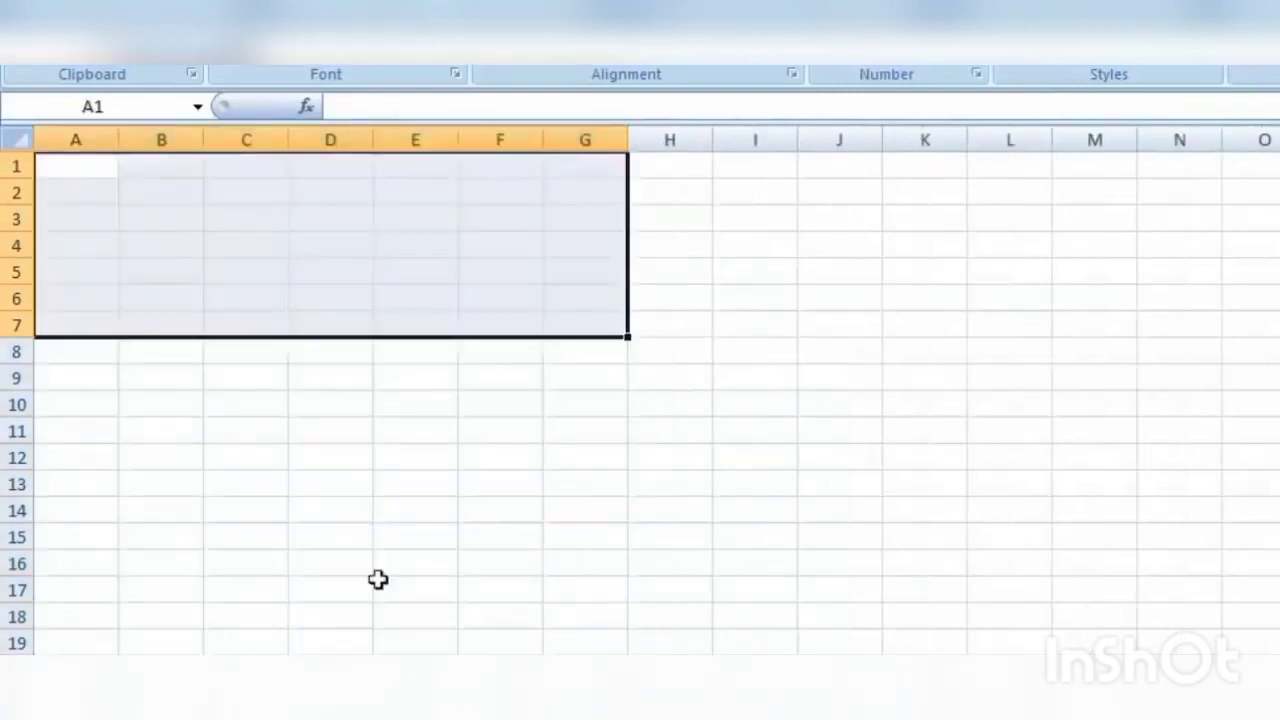
pyautogui.click(414, 614)
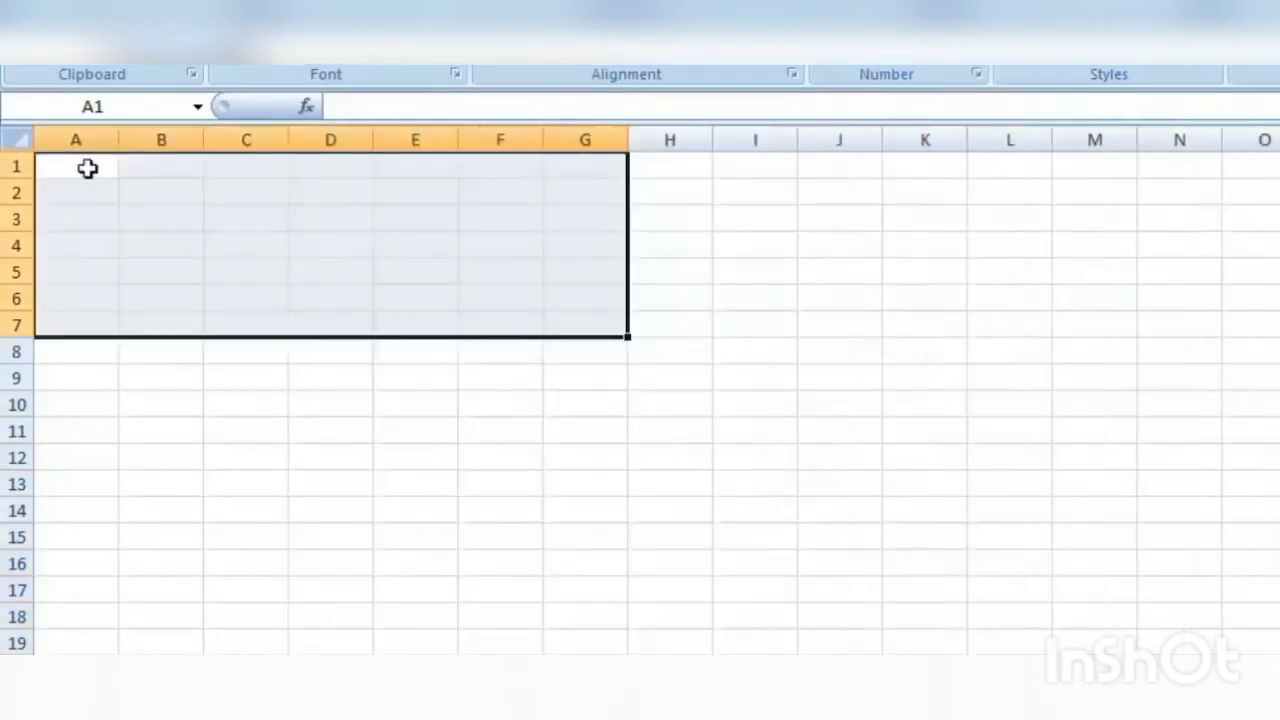
# Paste the copied weekday table into the emptied sheet again, starting at A1.
pyautogui.rightClick(88, 168)
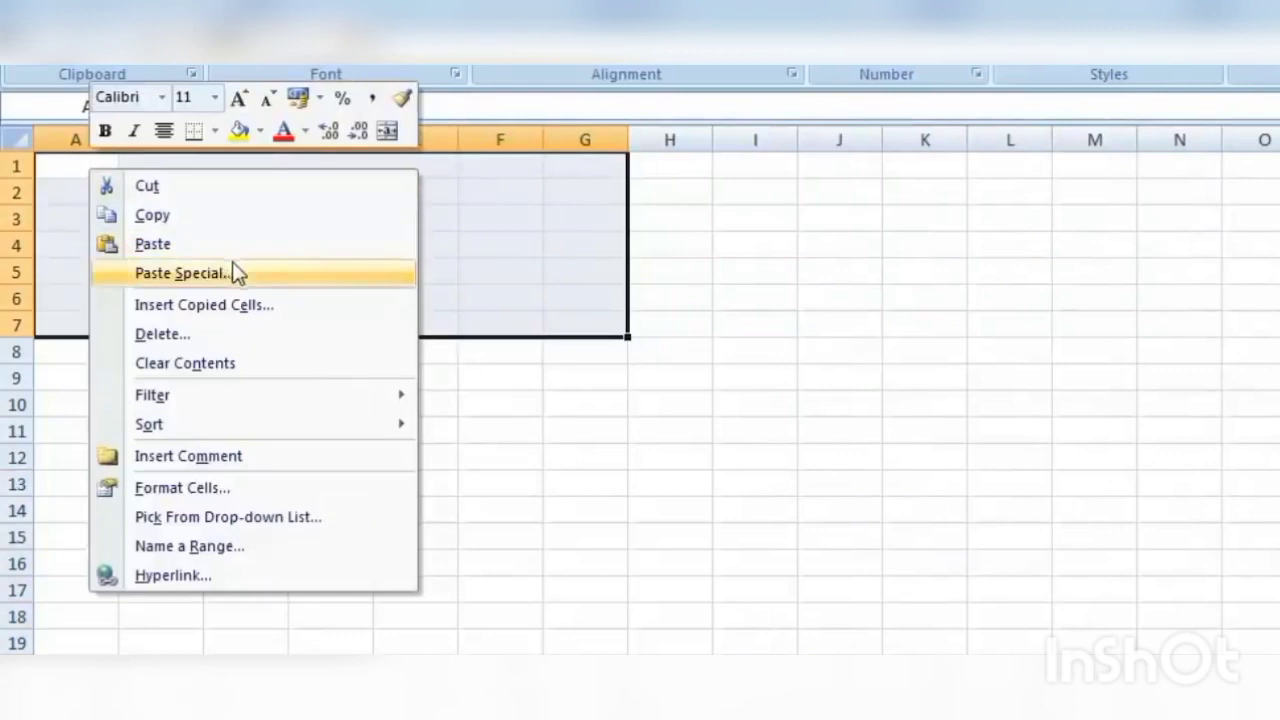
pyautogui.click(272, 248)
pyautogui.click(272, 248)
pyautogui.click(560, 455)
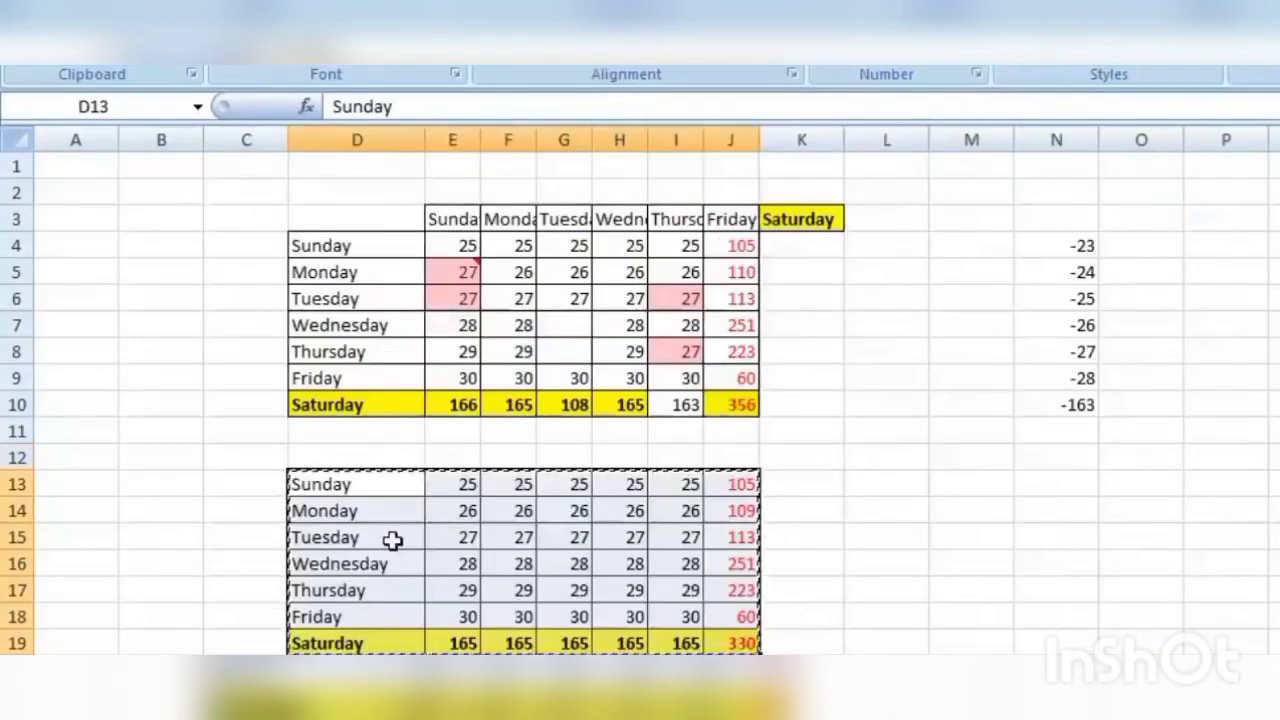
# Recopy the source table D13:J19 and apply its column widths to the pasted table from A1 using Paste Special Column widths.
pyautogui.rightClick(392, 541)
pyautogui.click(500, 165)
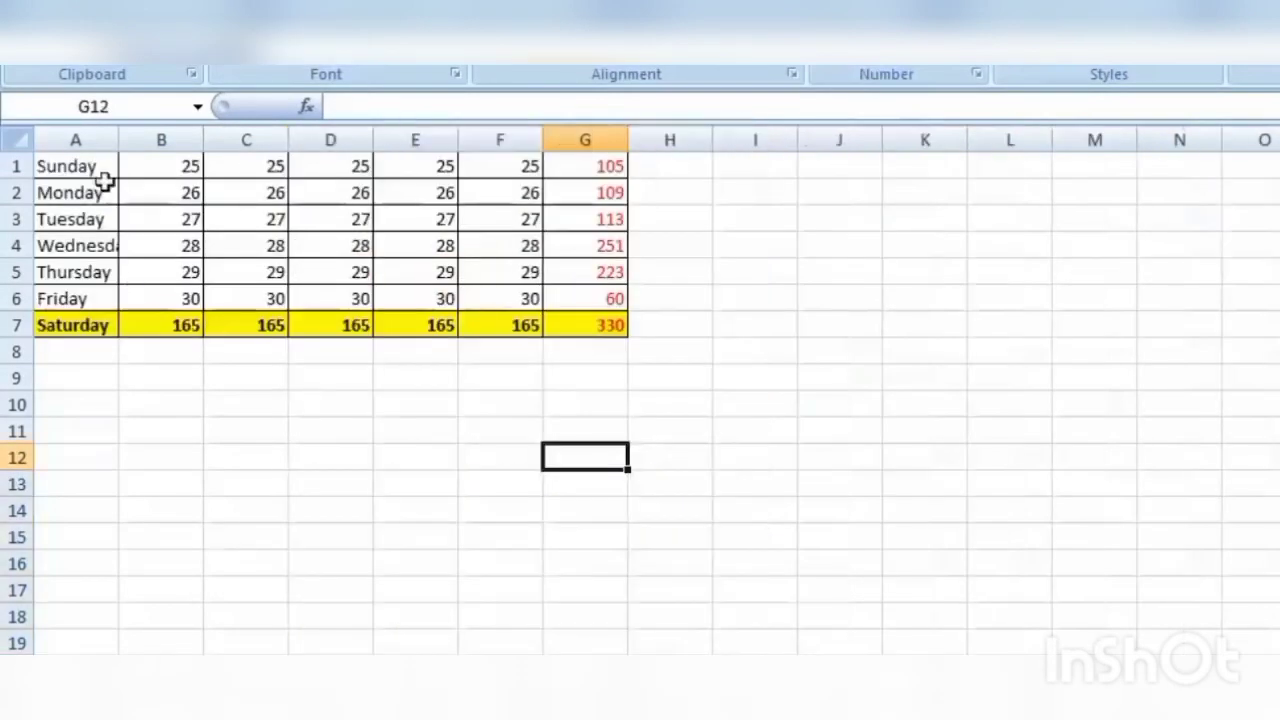
pyautogui.click(104, 176)
pyautogui.rightClick(104, 176)
pyautogui.click(250, 248)
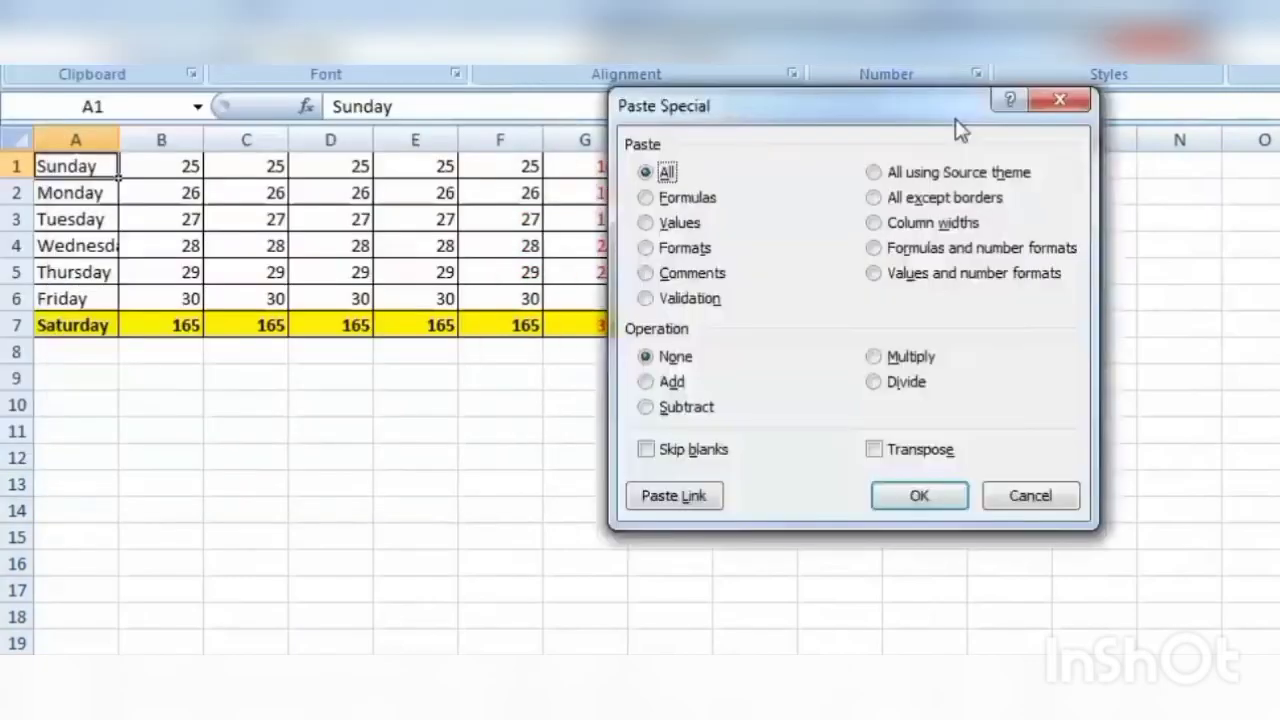
pyautogui.moveTo(957, 128); pyautogui.dragTo(1066, 125)
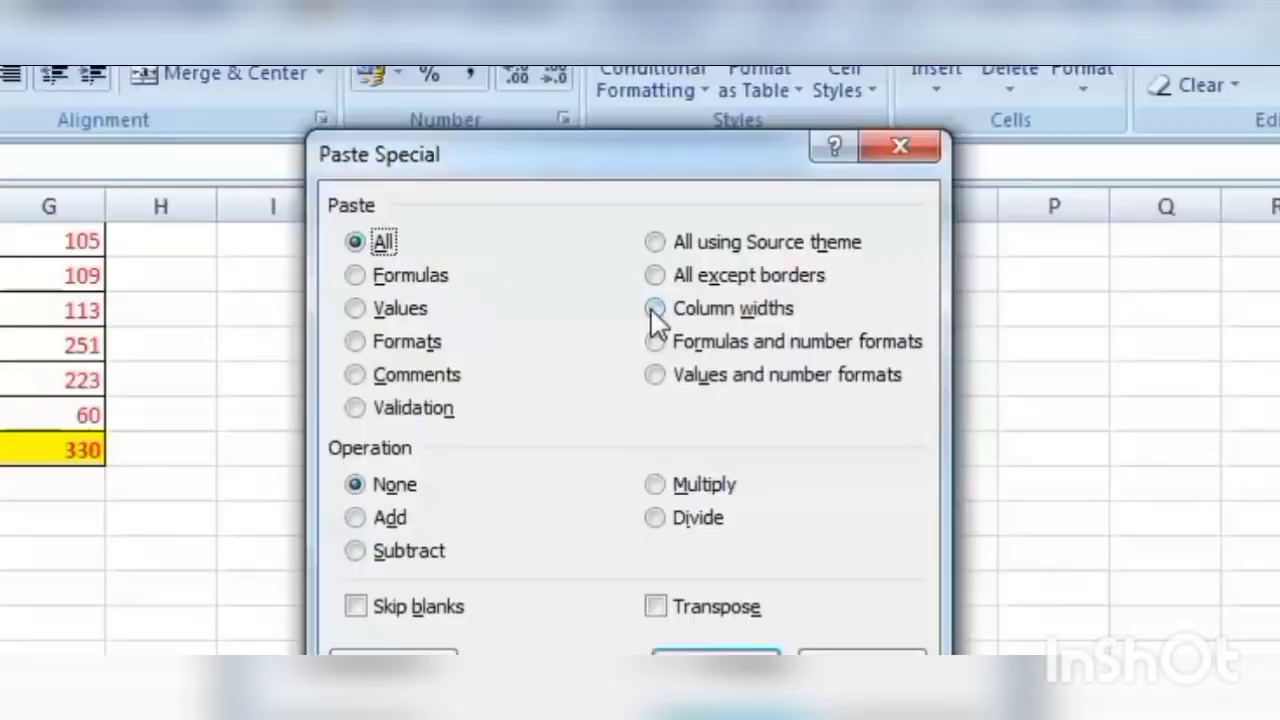
pyautogui.click(655, 308)
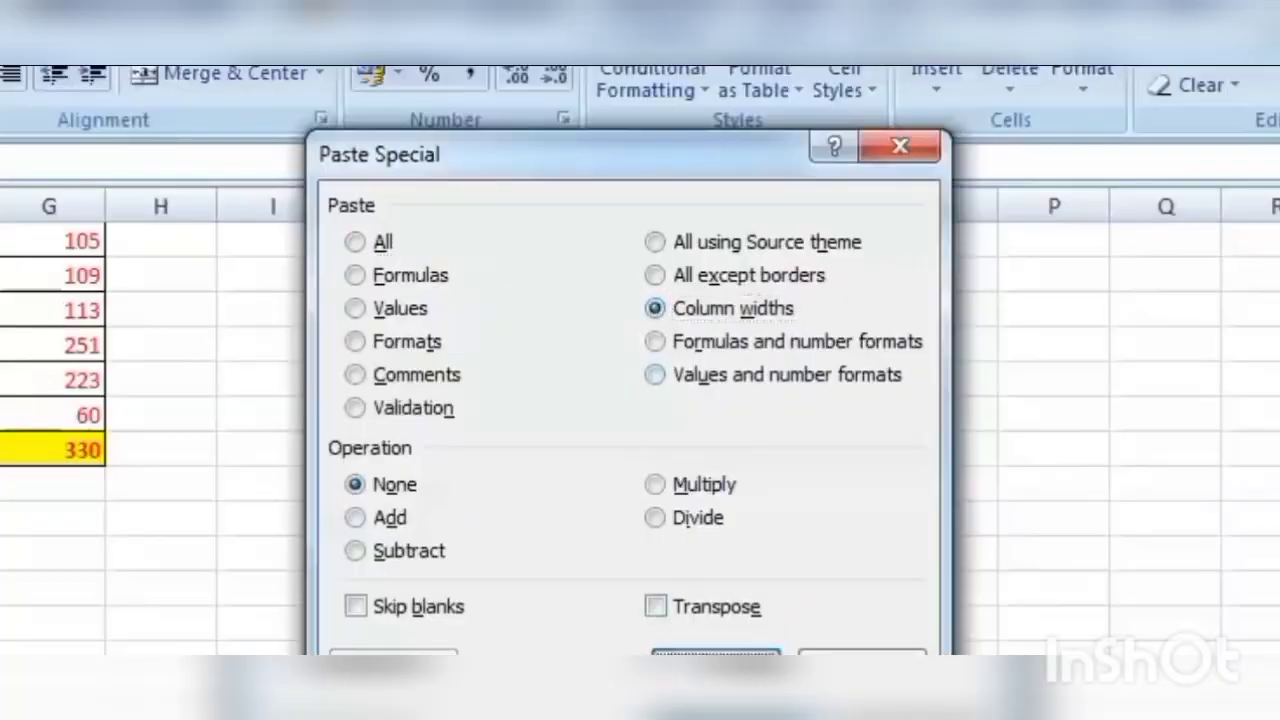
pyautogui.click(716, 655)
pyautogui.click(1016, 494)
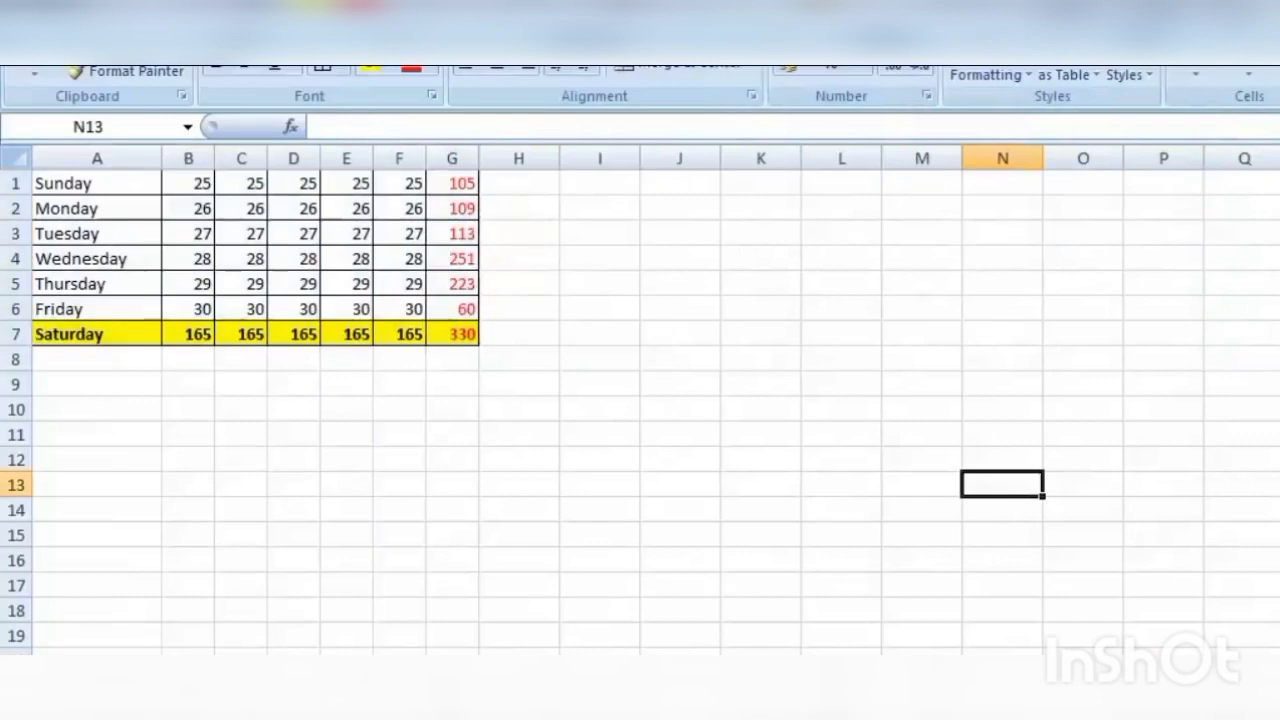